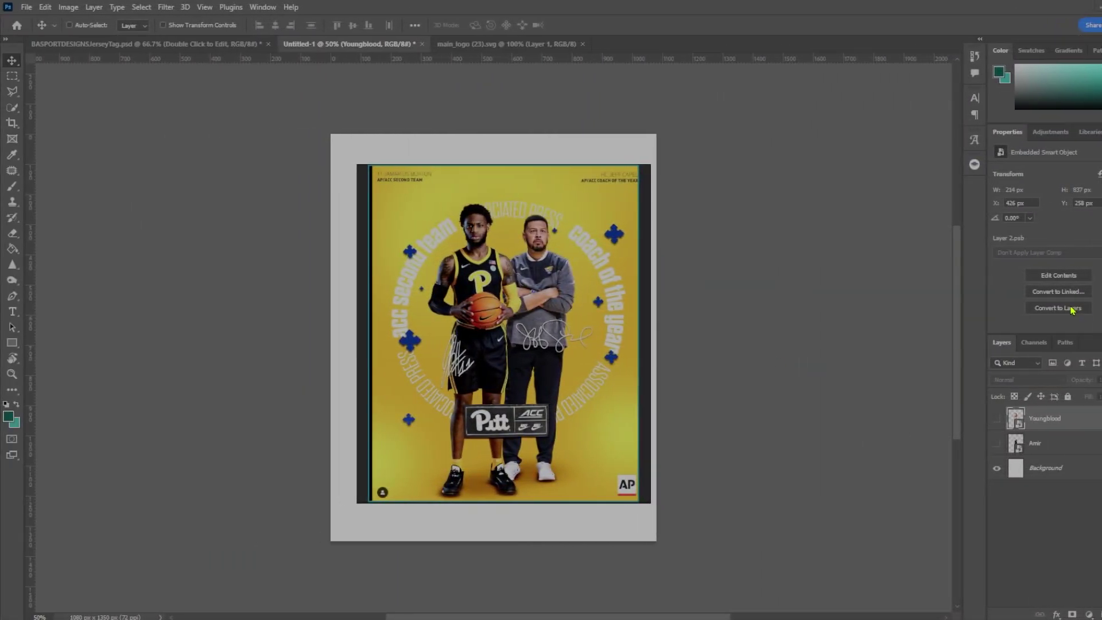
Show the hidden player and coach cutout layers on the blank poster.
key(space)
drag(757, 336, 814, 337)
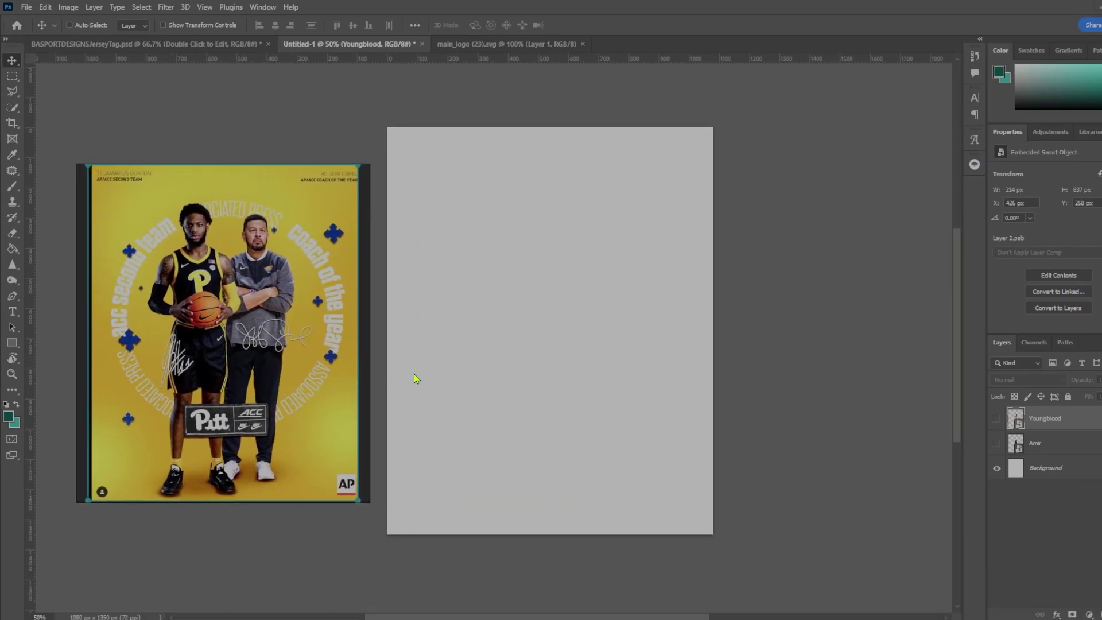
key(space)
click(997, 418)
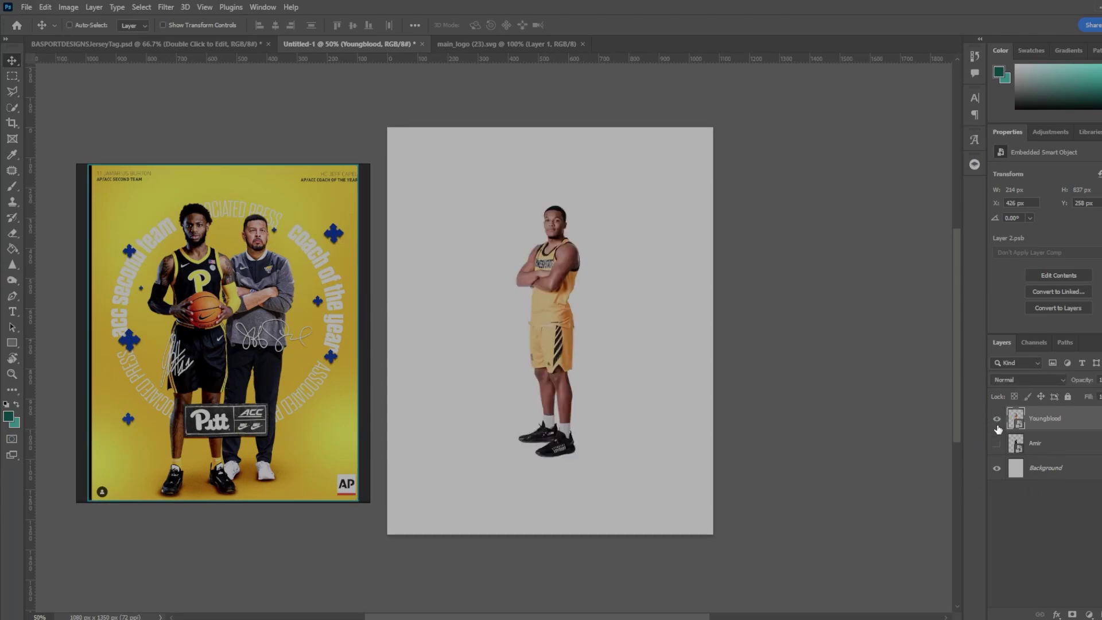
click(997, 444)
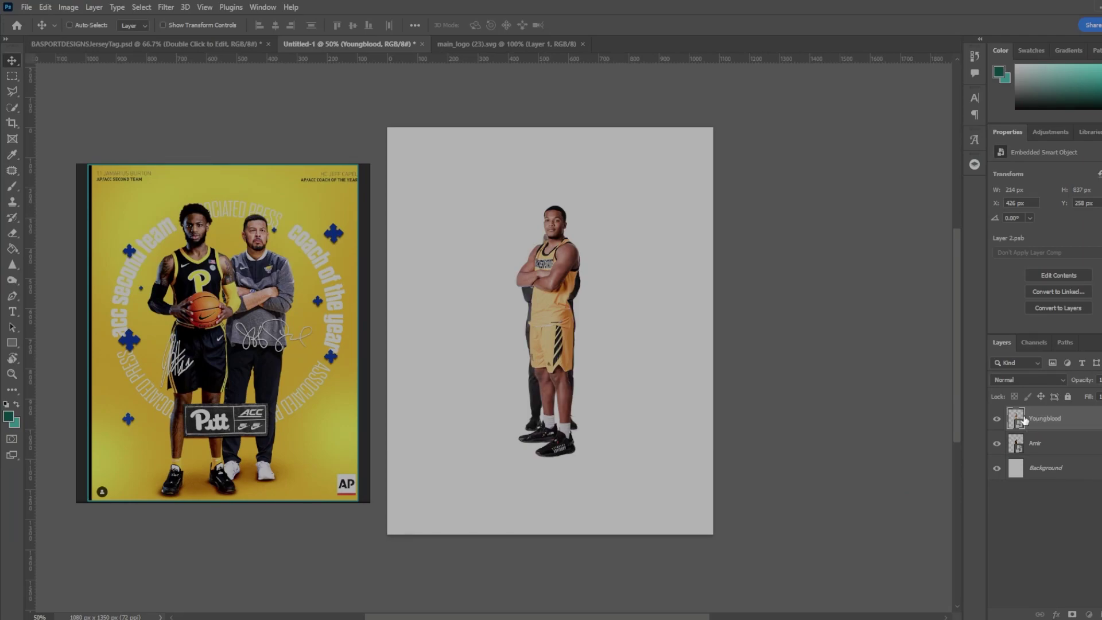
Move the player cutout to the left of the coach and enlarge it to about 264 × 1038 px.
drag(656, 341, 560, 373)
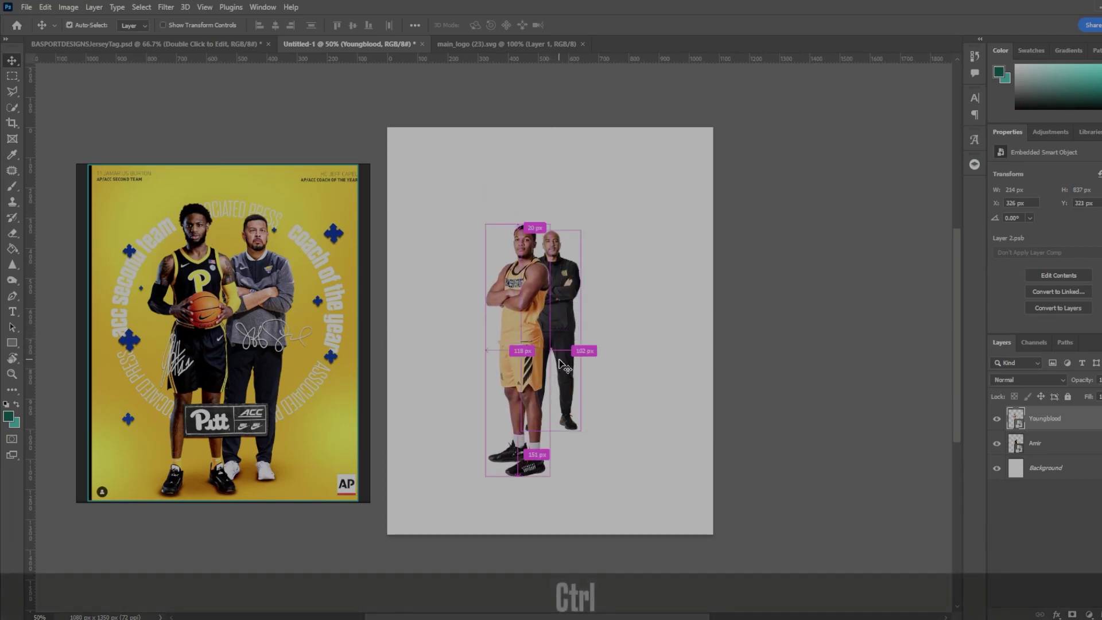
key(ctrl+t)
drag(516, 222, 519, 160)
key(Return)
drag(525, 215, 518, 235)
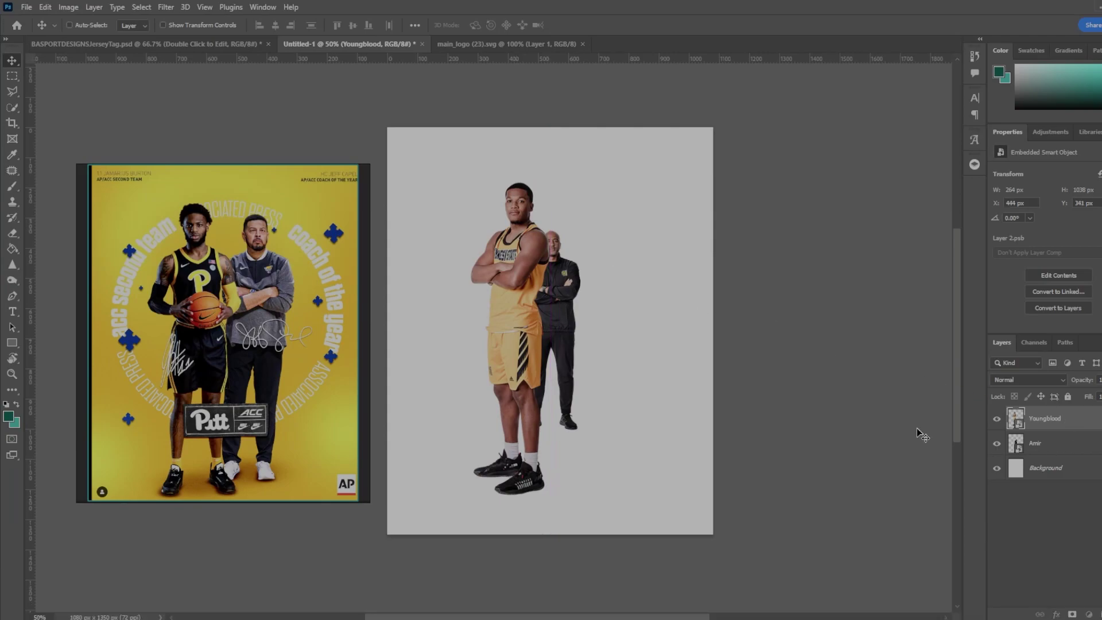
Move the coach cutout beside the player and scale it up to about 149.5%, nearly the player's height.
click(1035, 443)
drag(572, 357, 591, 413)
key(ctrl+t)
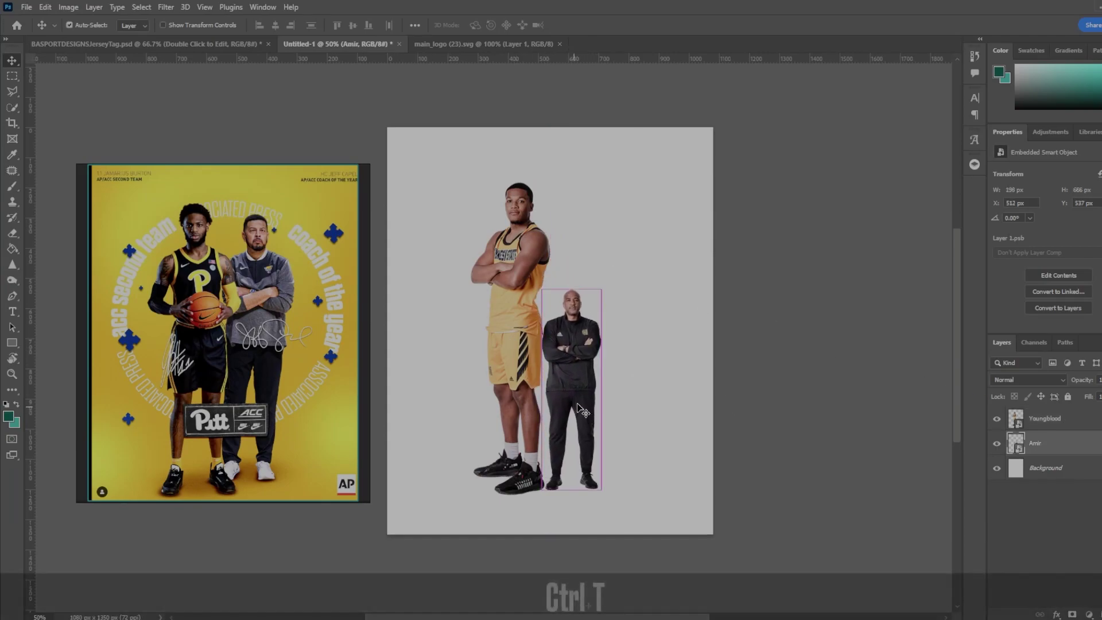
drag(569, 286, 577, 192)
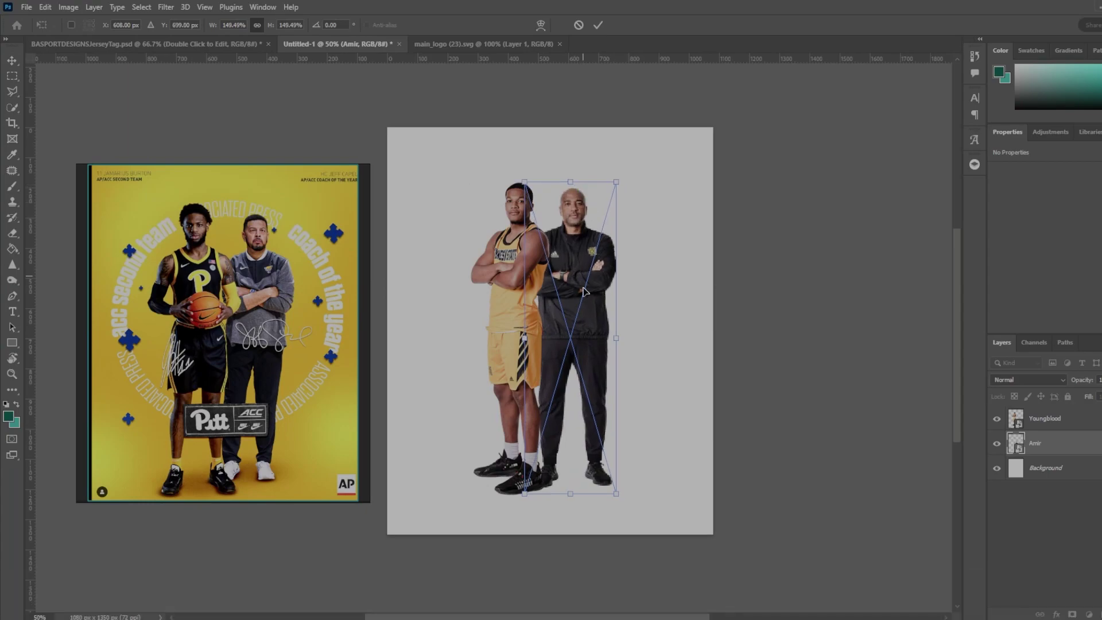
drag(552, 335, 561, 340)
key(Return)
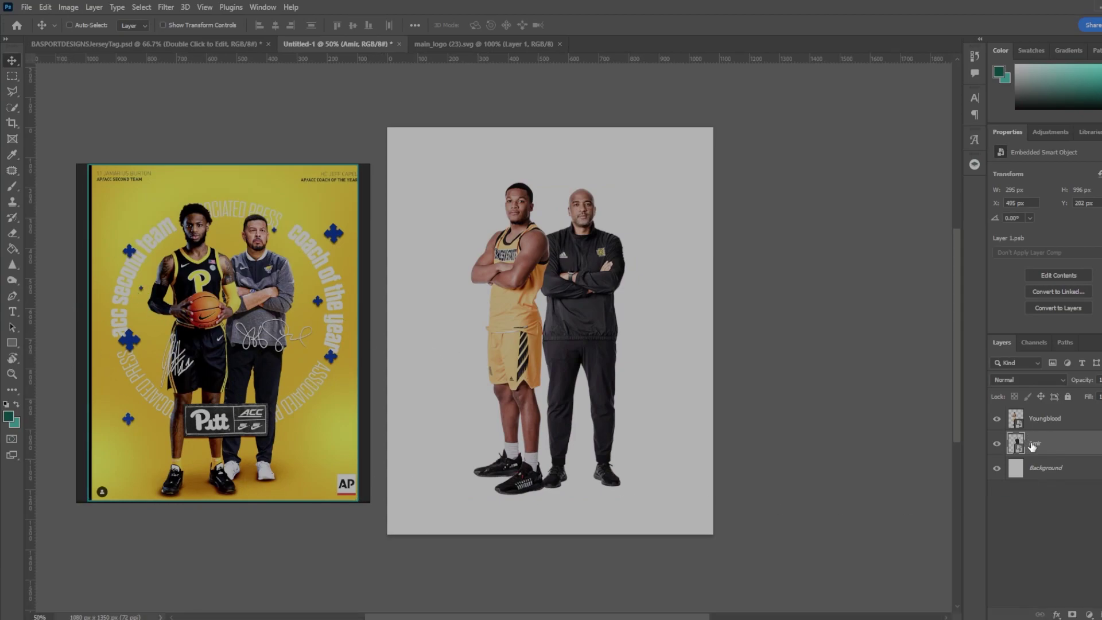
Shift the coach cutout slightly away from the player and fine-tune its size to about 296 × 998 px.
drag(566, 444, 572, 443)
key(ctrl+t)
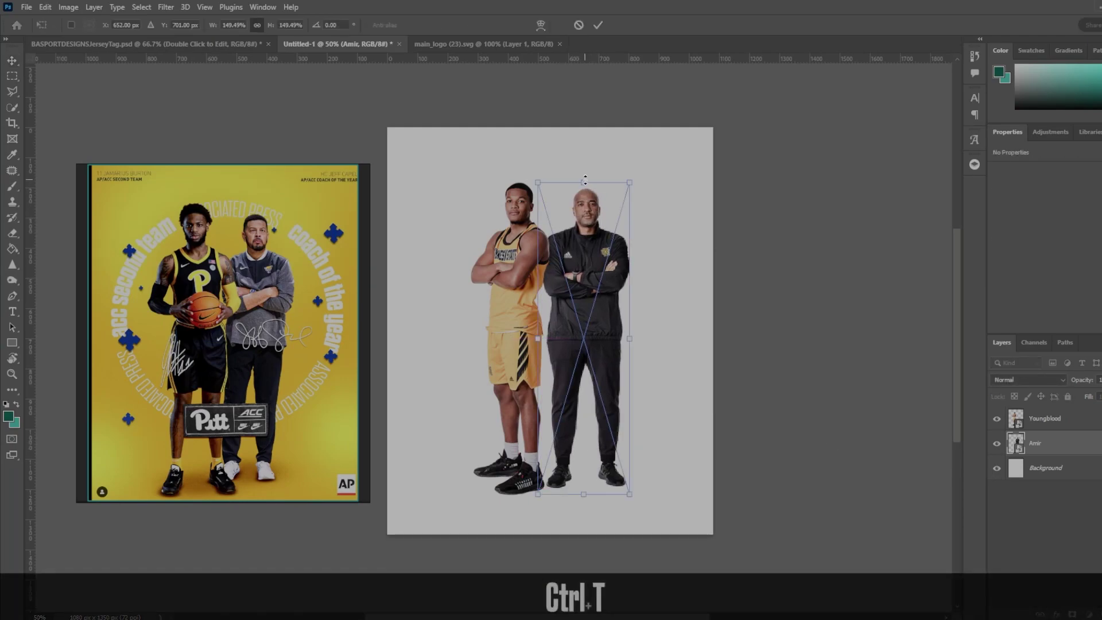
drag(586, 184, 585, 185)
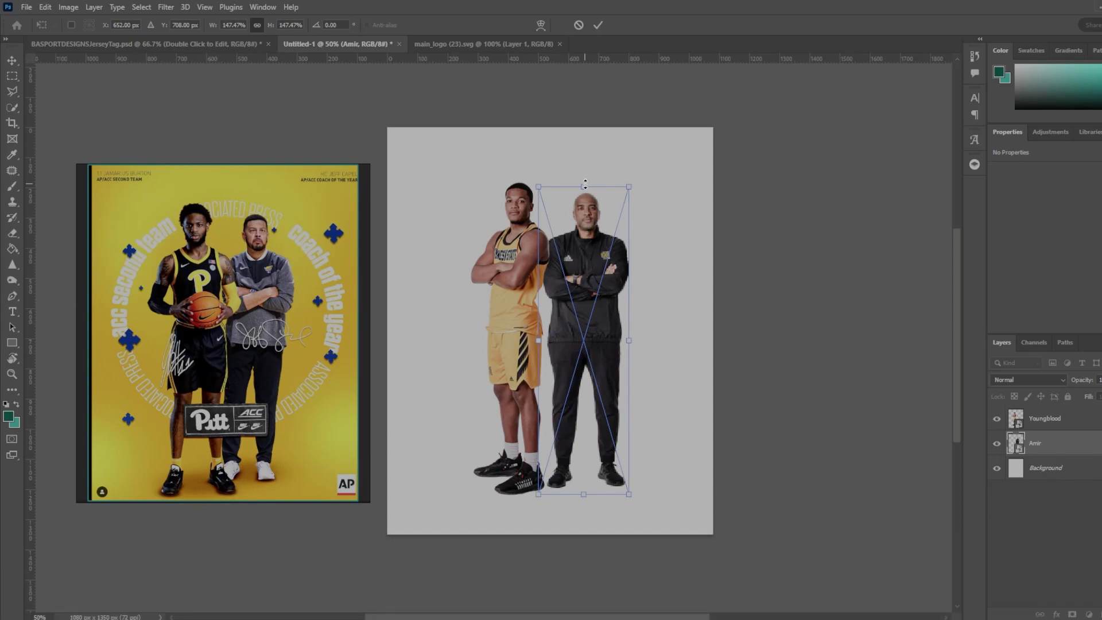
key(Return)
Move the player cutout slightly down and towards the coach, toggling the coach layer's visibility to compare.
click(1039, 419)
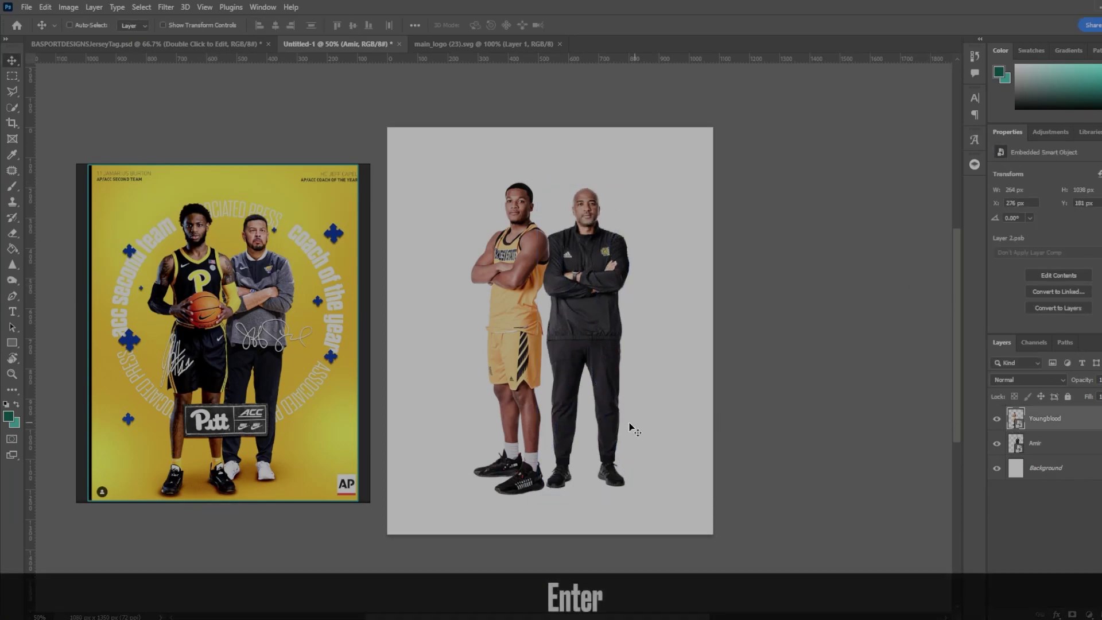
drag(575, 429, 583, 434)
click(997, 443)
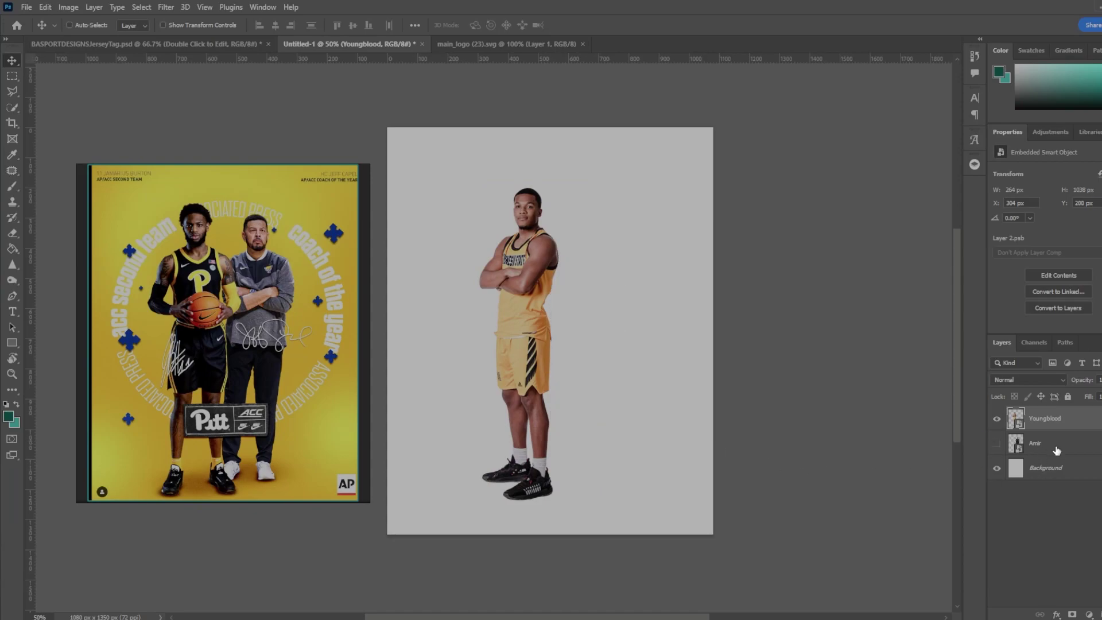
click(997, 442)
Nudge the coach cutout closer behind the player's shoulder, to about X 498, Y 204 px.
click(1039, 443)
drag(595, 386, 598, 386)
key(Left)
key(Left)
key(Down)
key(Down)
key(Left)
key(Right)
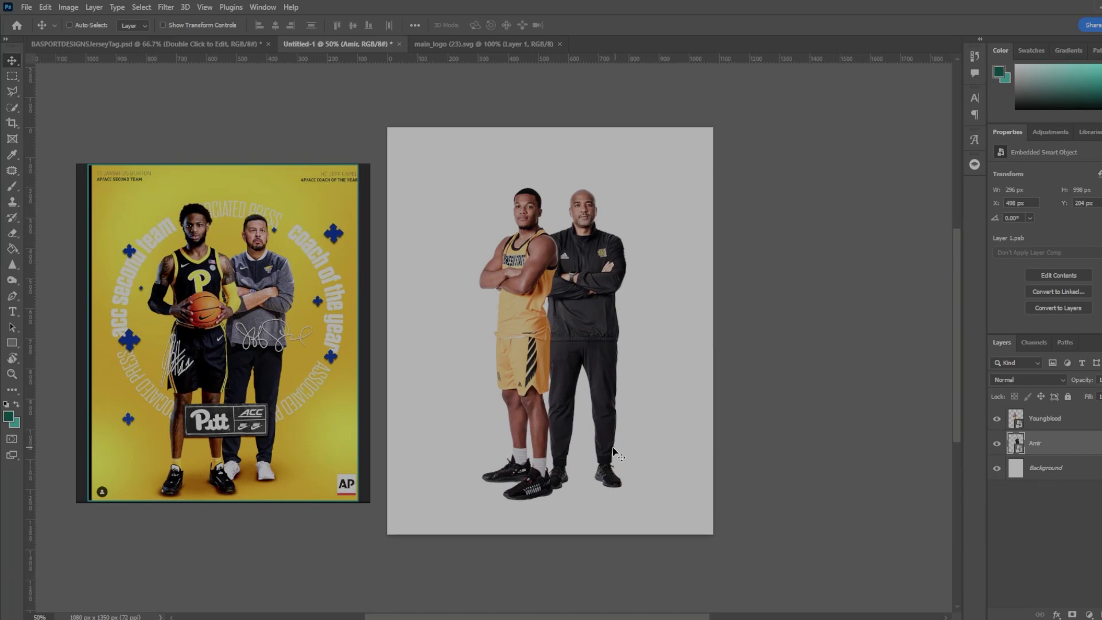
Raise the coach cutout and scale it down slightly to about 291 × 983 px.
drag(611, 449, 609, 440)
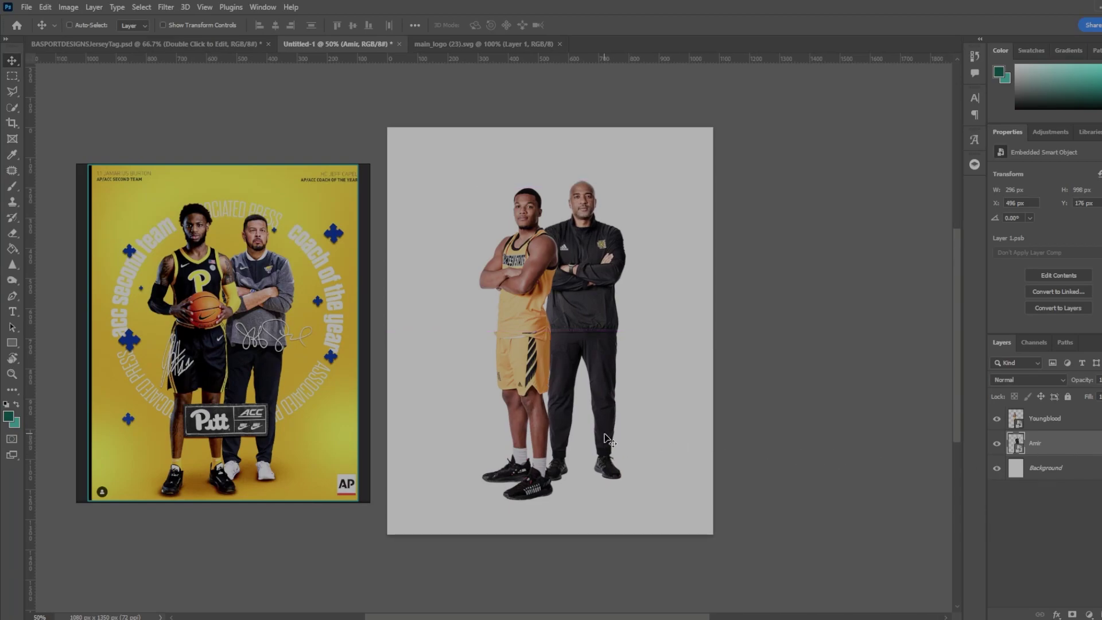
key(ctrl+t)
mouse_move(580, 172)
mouse_down()
mouse_move(580, 182)
mouse_move(582, 172)
mouse_up()
key(Return)
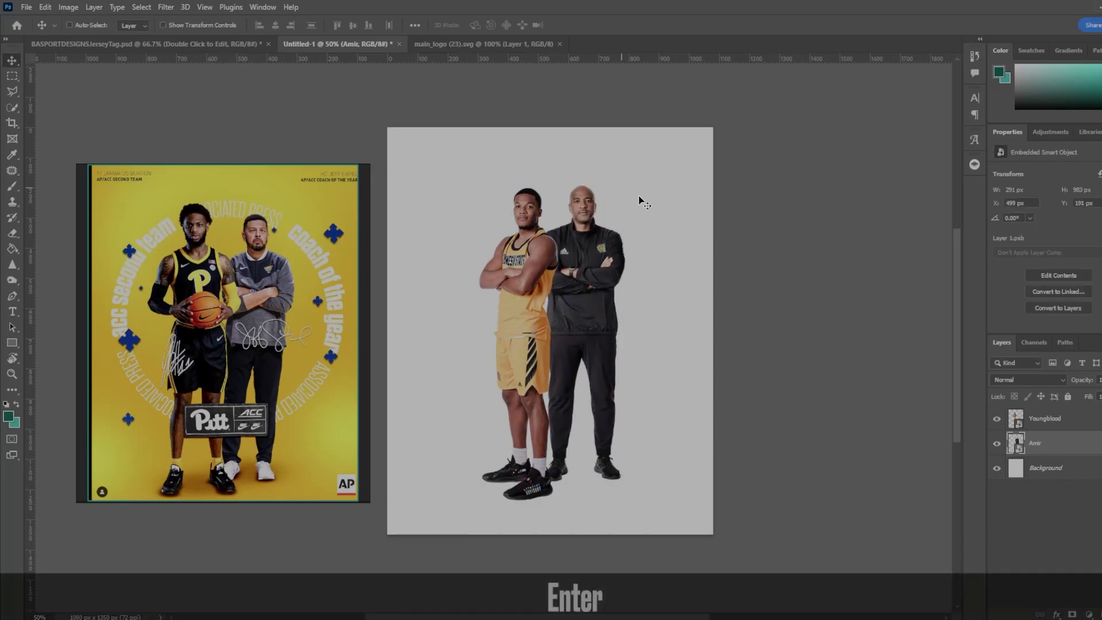
Lower the coach cutout and nudge it behind the player to about X 491, Y 210 px.
drag(577, 328, 571, 336)
key(Right)
key(Right)
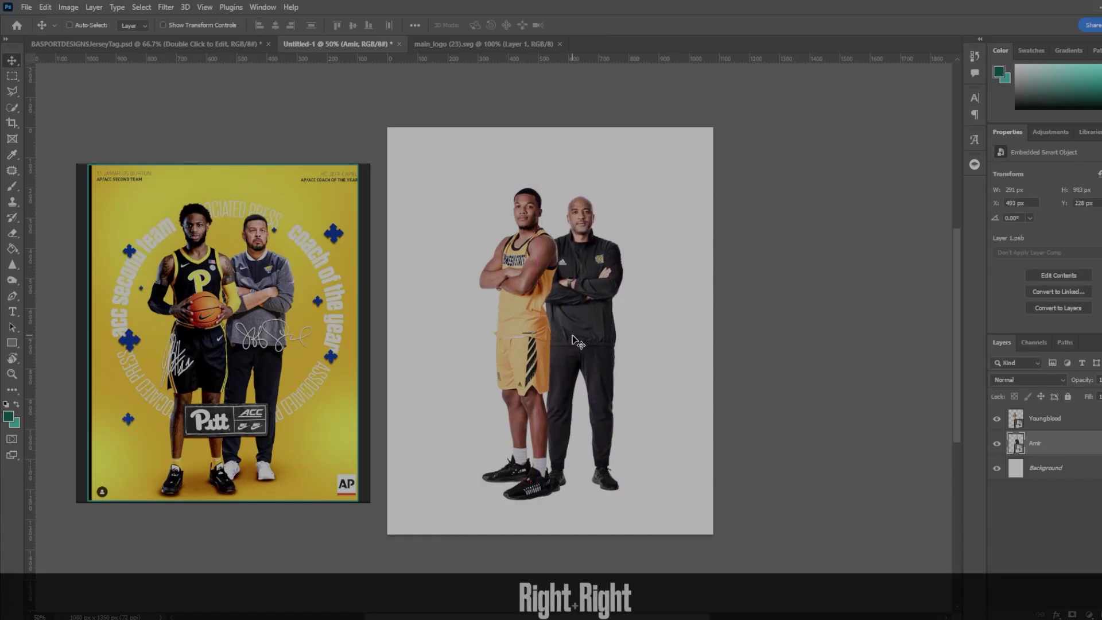
key(Up)
key(Up)
key(Up)
key(Up)
key(Up)
key(Up)
key(Up)
key(Up)
key(Up)
key(Left)
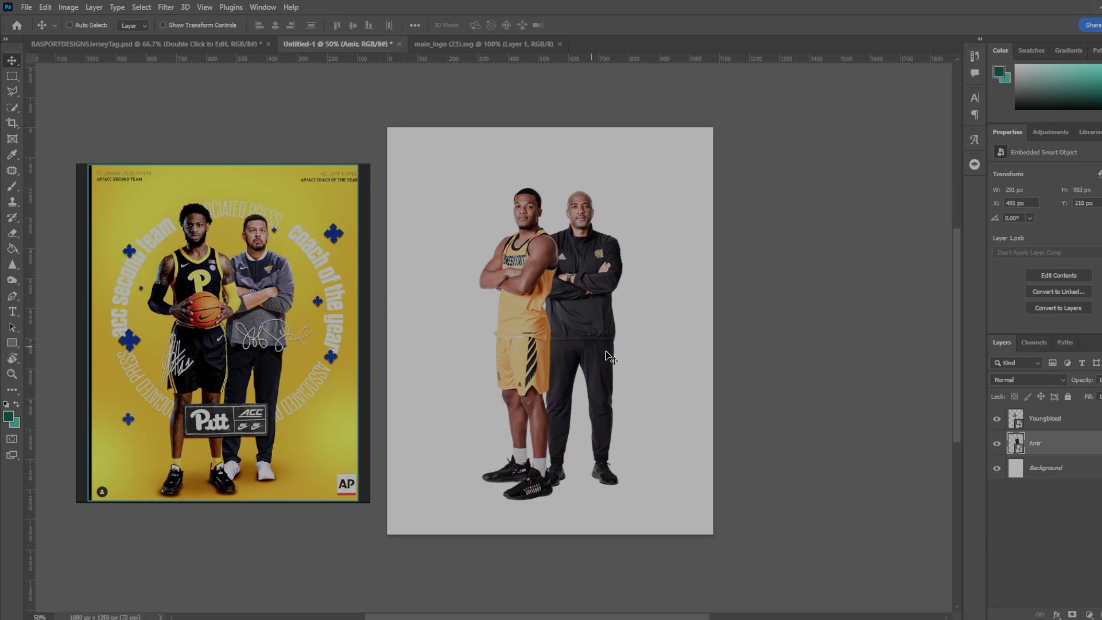
Copy the KS logo from main_logo (23).svg onto the poster above the player layer and close the source without saving.
click(1048, 424)
drag(453, 44, 479, 278)
drag(481, 338, 519, 180)
click(559, 274)
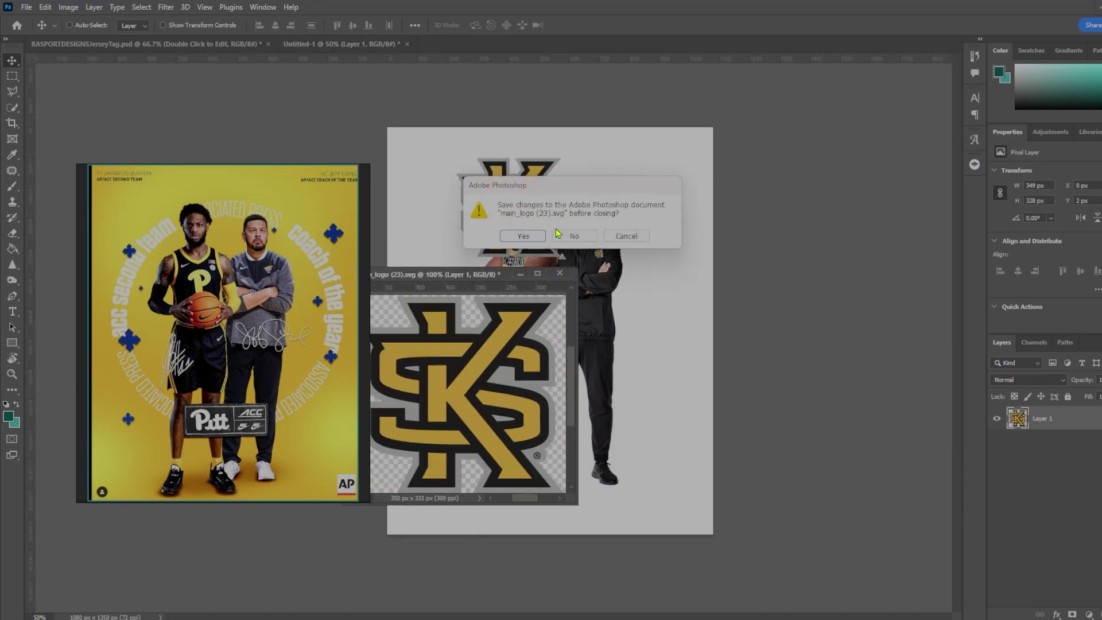
click(574, 236)
drag(530, 218, 593, 270)
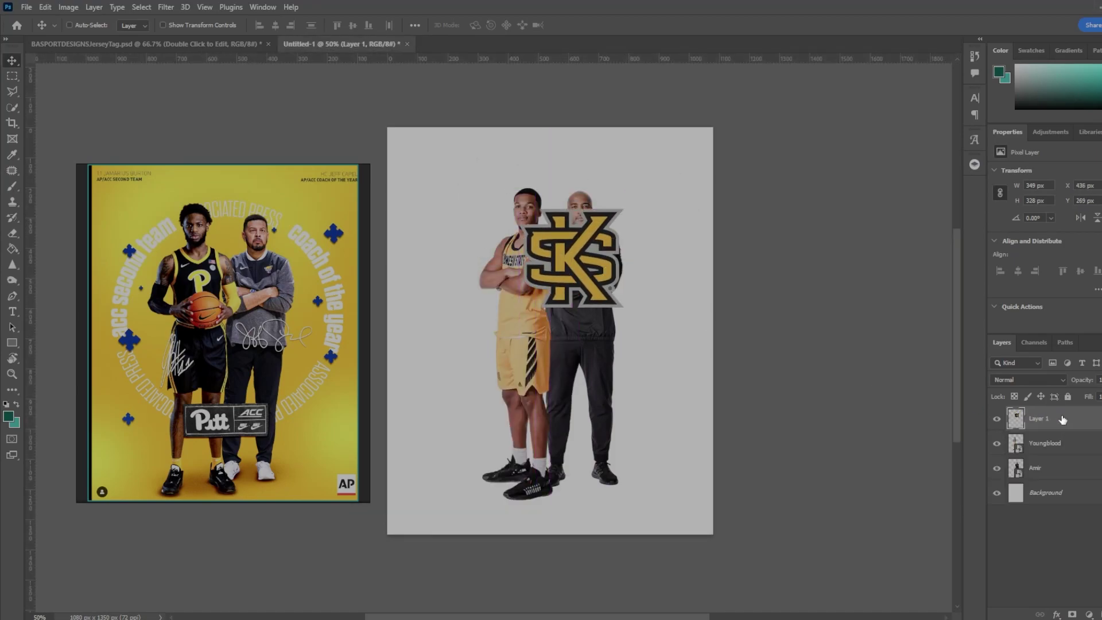
Convert the logo layer to a smart object and rename it LOGO.
key(ctrl+shift+x)
double_click(1044, 418)
text(L)
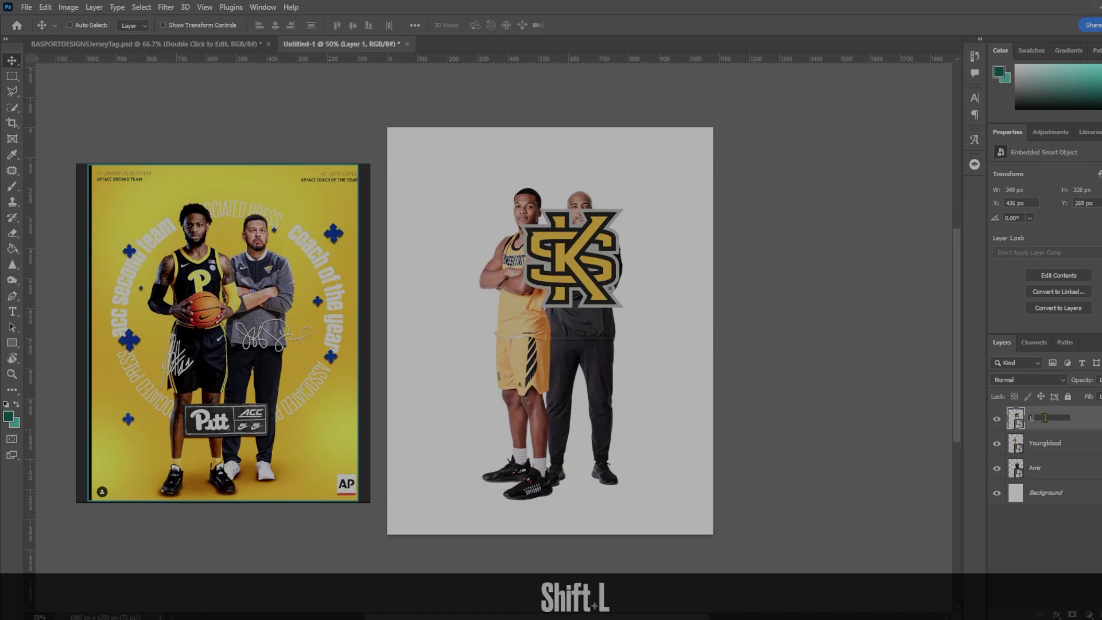
text(OGO)
key(BackSpace)
text(O)
key(Return)
key(Return)
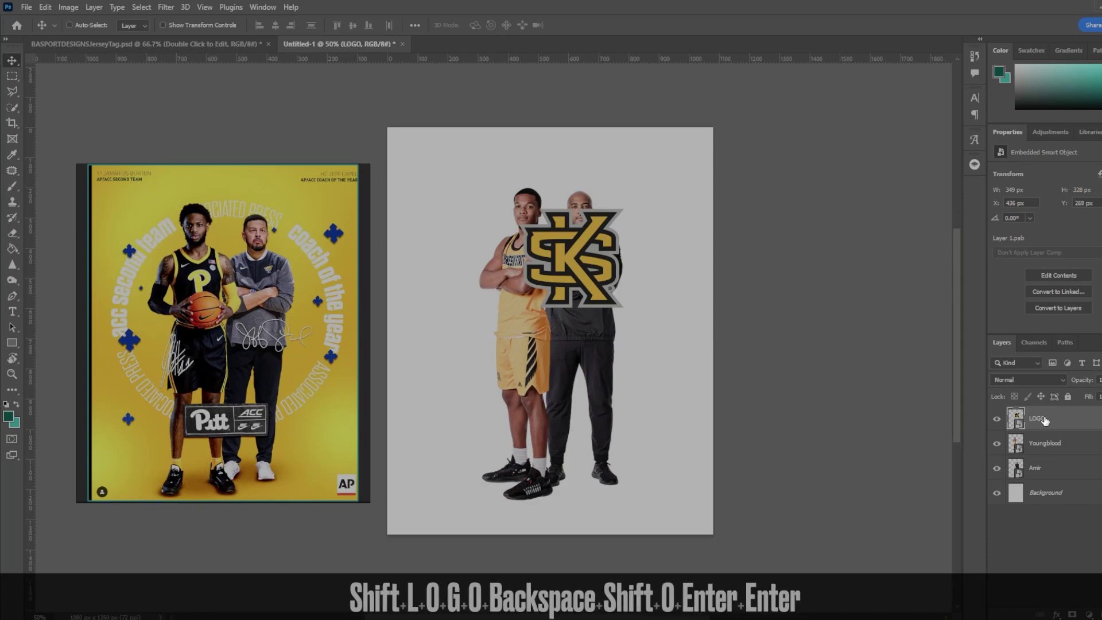
Move the logo lower over both figures and sample its gold as the background colour and its black as the foreground colour.
drag(554, 237, 534, 281)
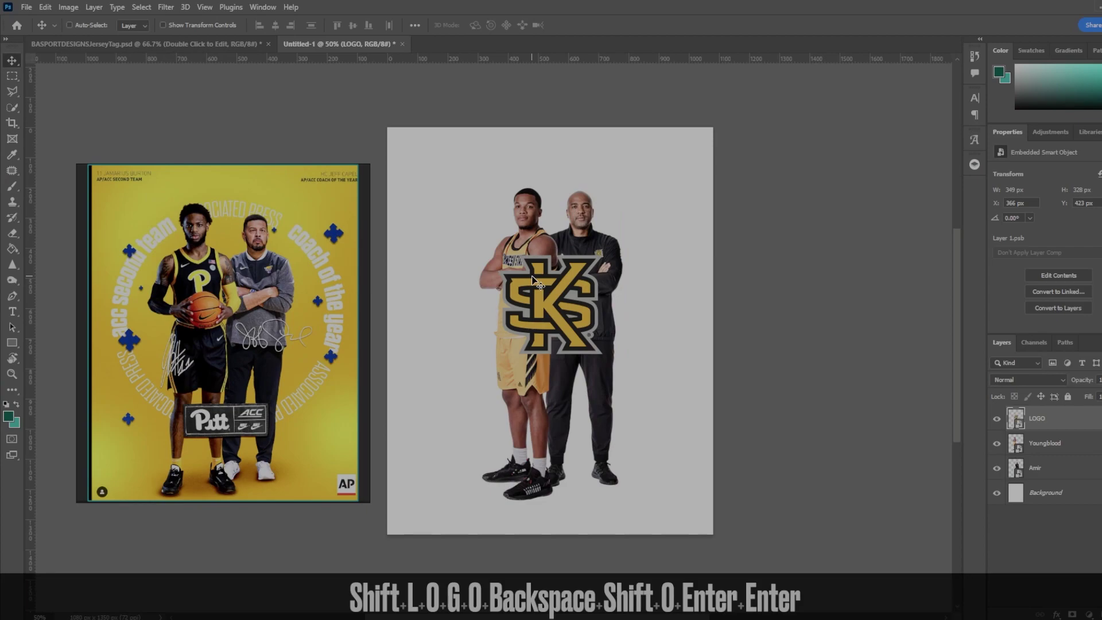
key(i)
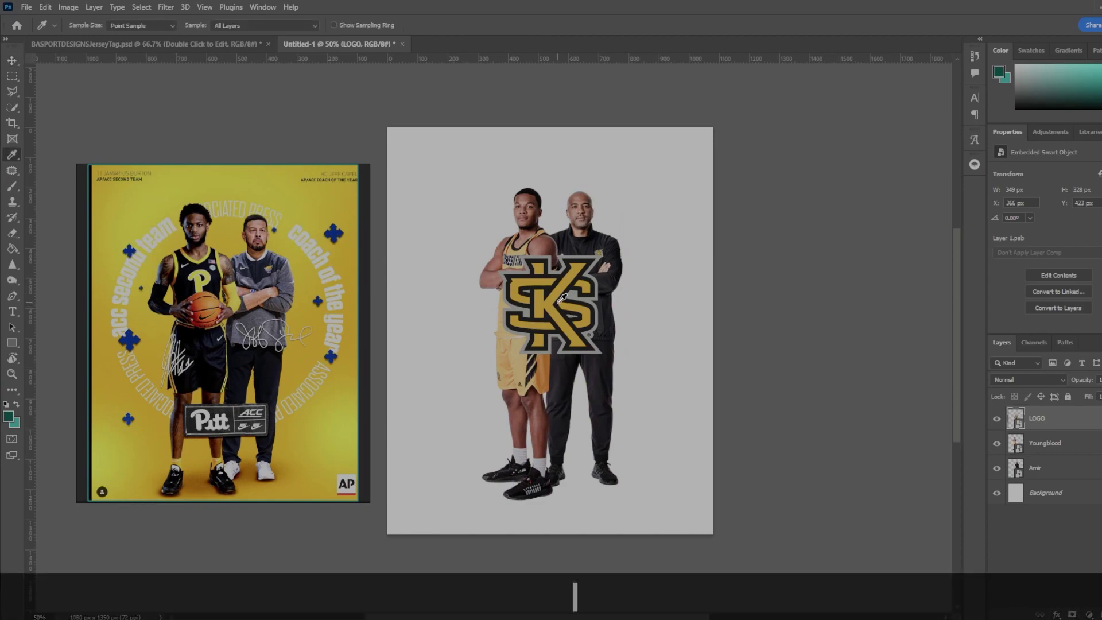
click(324, 331)
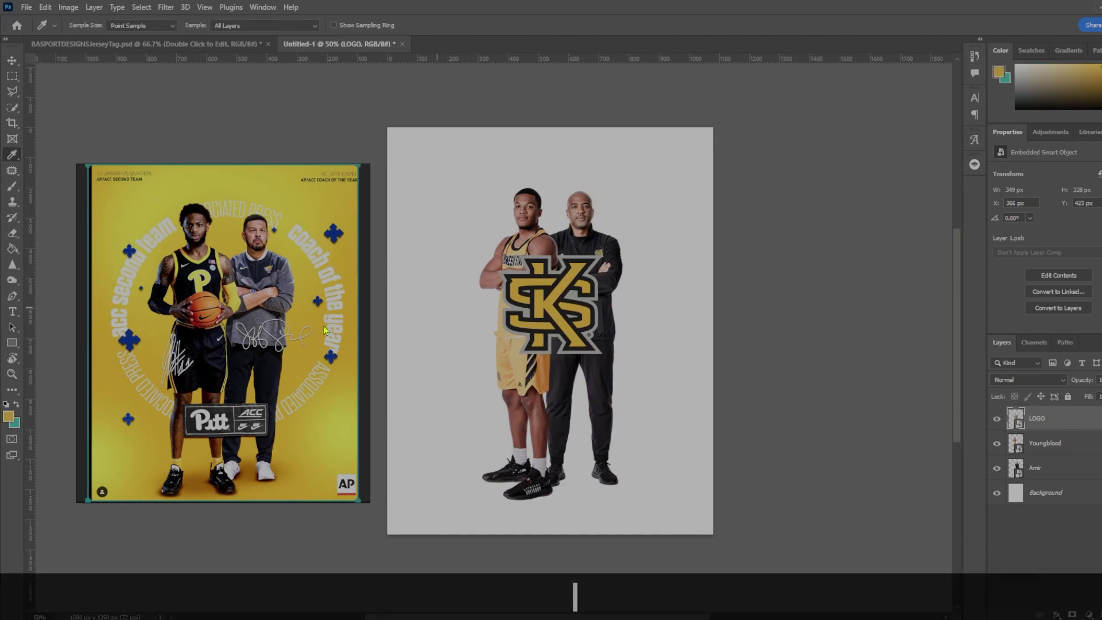
click(17, 405)
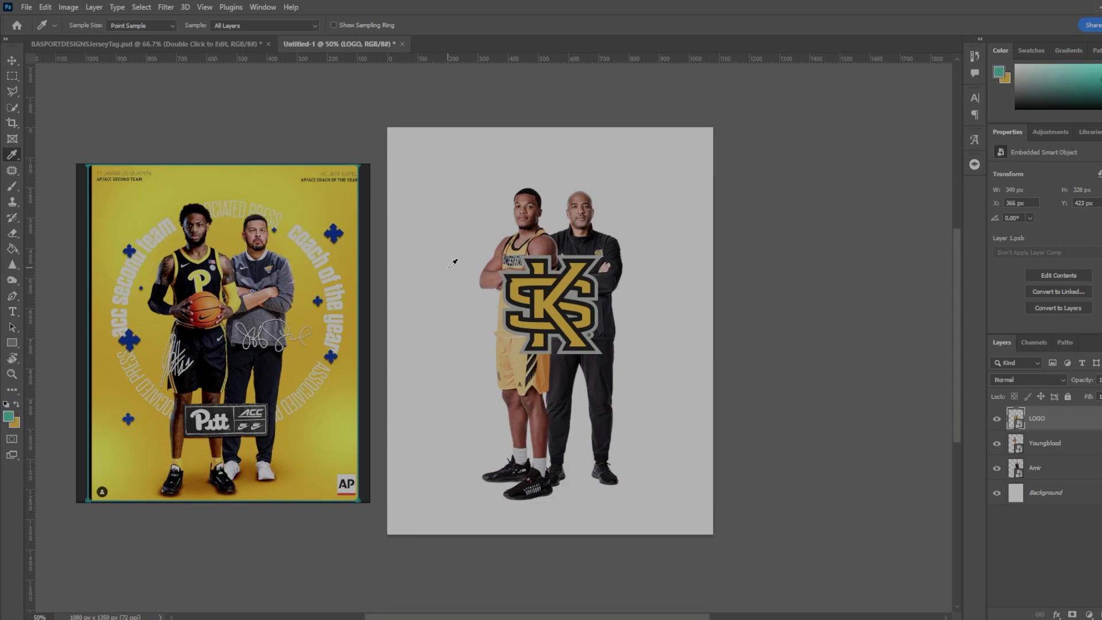
click(510, 281)
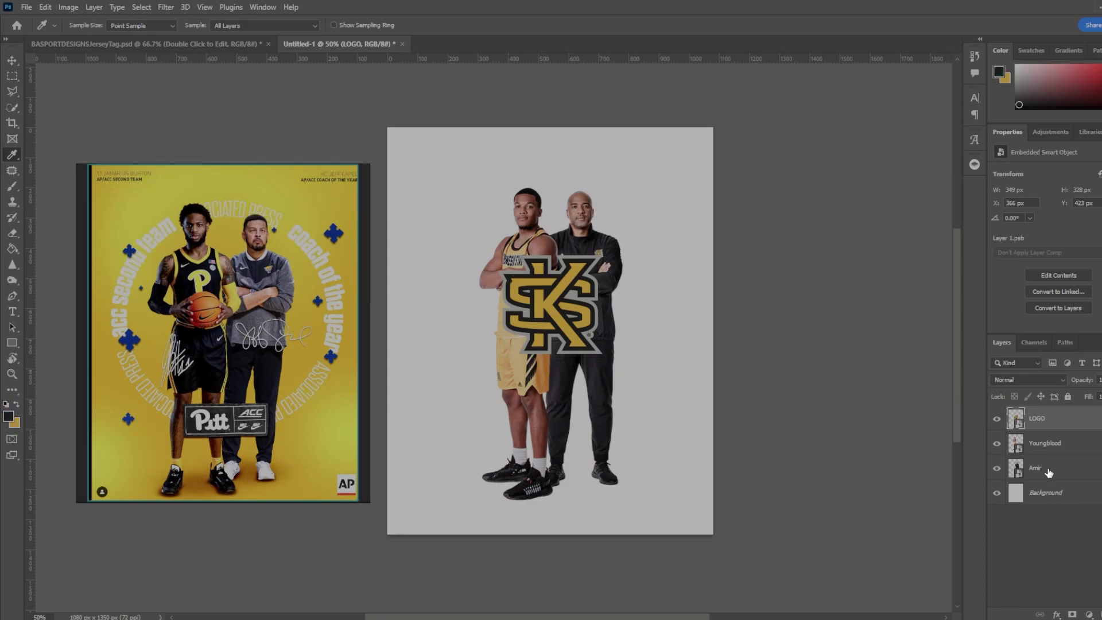
Hide the LOGO layer and fill the Background layer with the sampled gold using the Paint Bucket.
click(997, 418)
click(1044, 492)
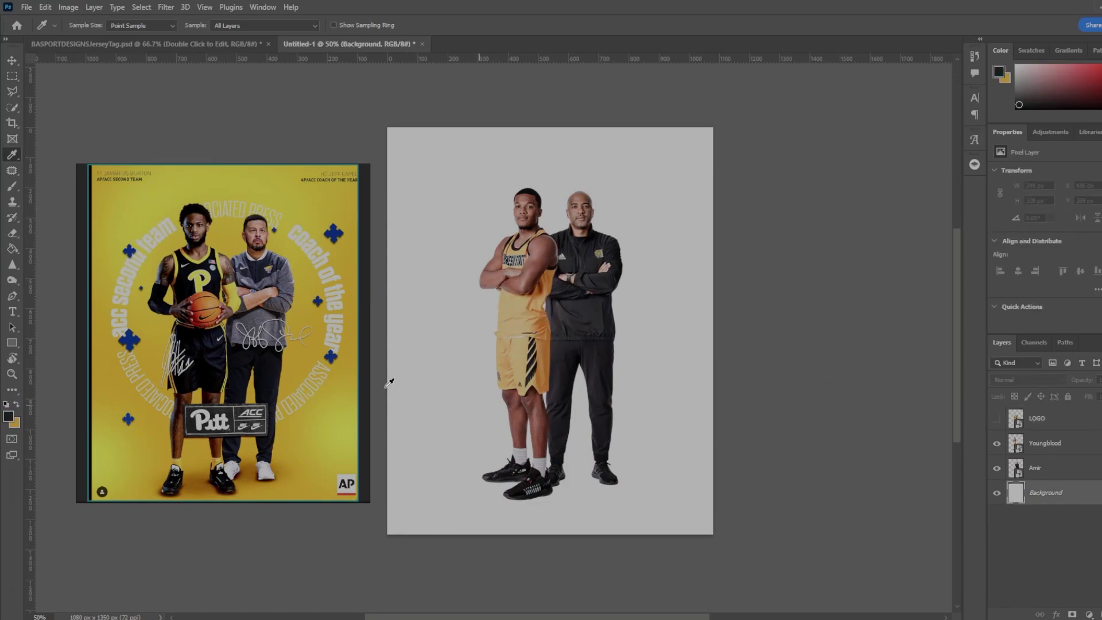
click(12, 248)
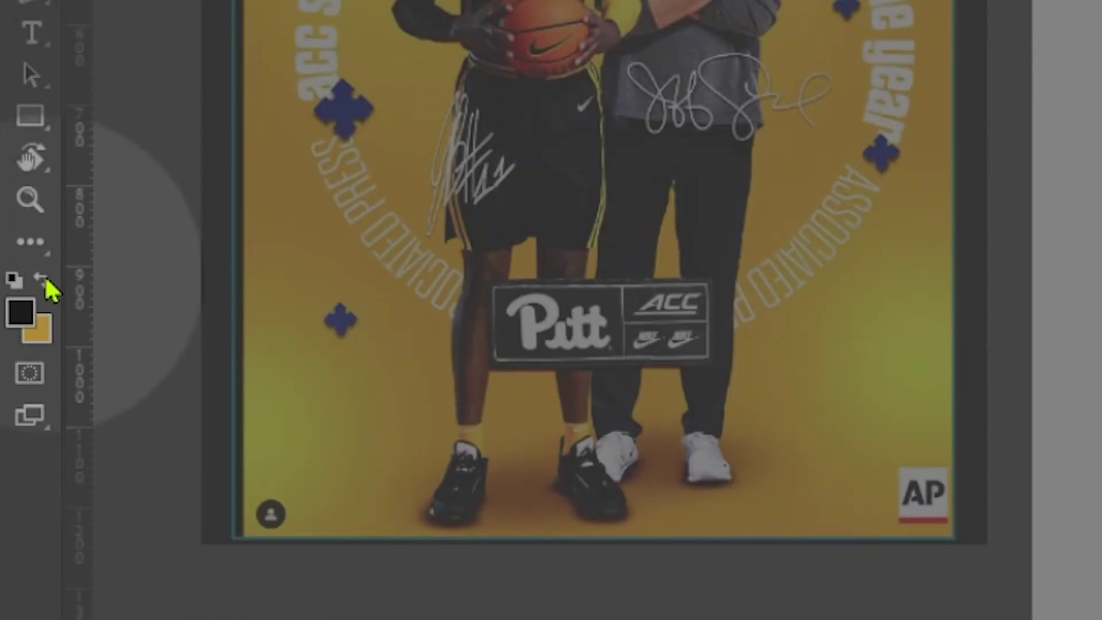
click(44, 282)
click(44, 282)
click(46, 284)
click(46, 285)
click(46, 284)
click(46, 284)
click(46, 285)
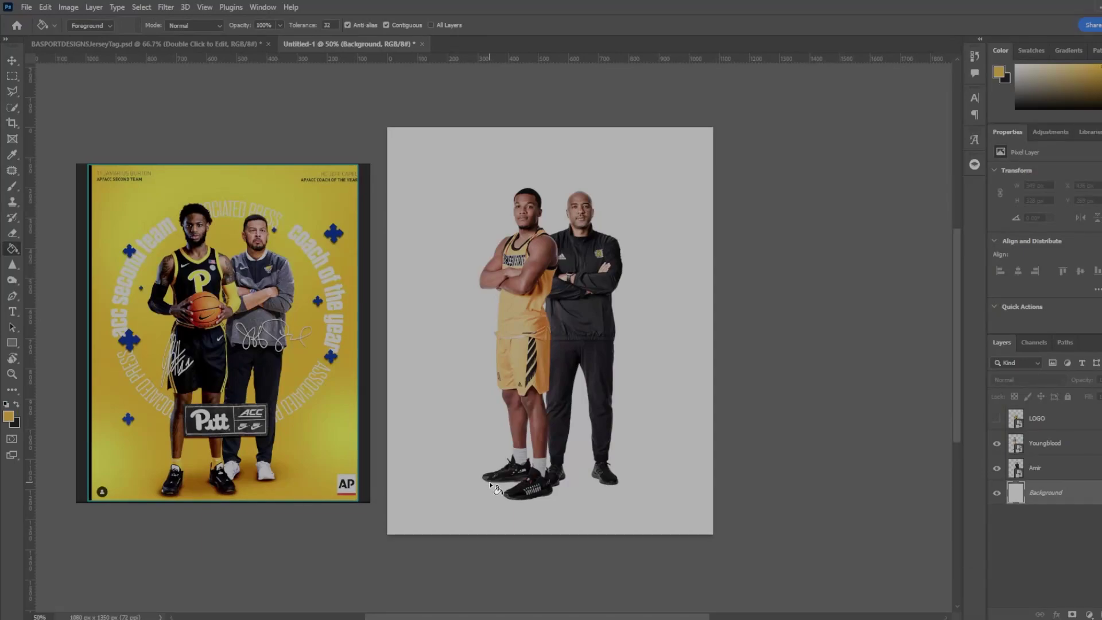
click(581, 361)
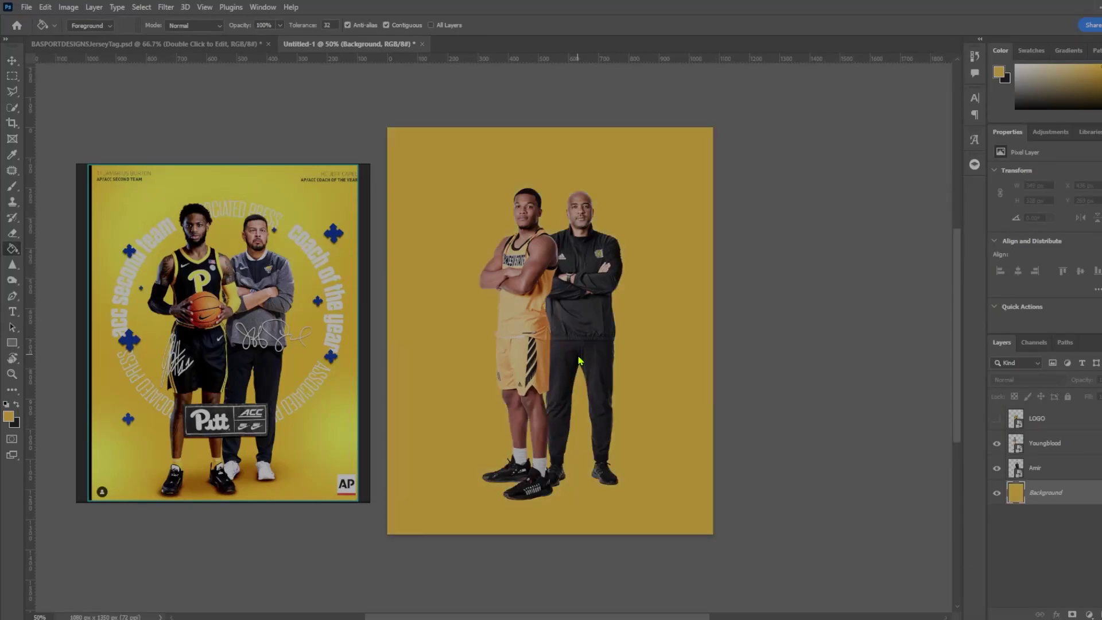
Unlock the background layer, add a new layer directly above it and fill that layer with the sampled black.
click(1101, 492)
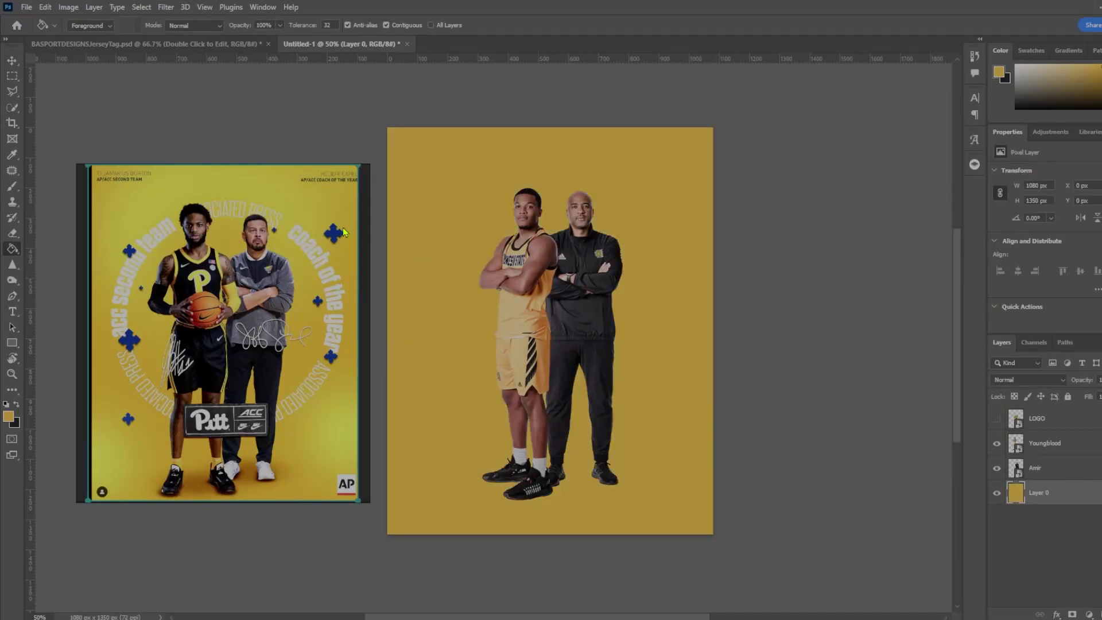
click(18, 59)
key(ctrl+shift+alt+n)
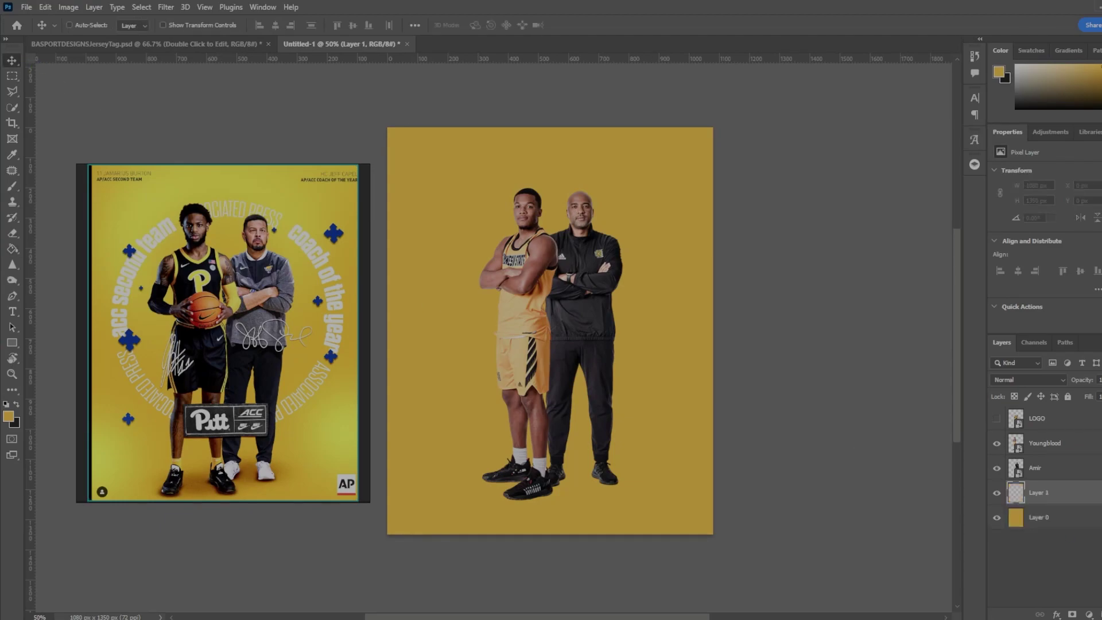
key(g)
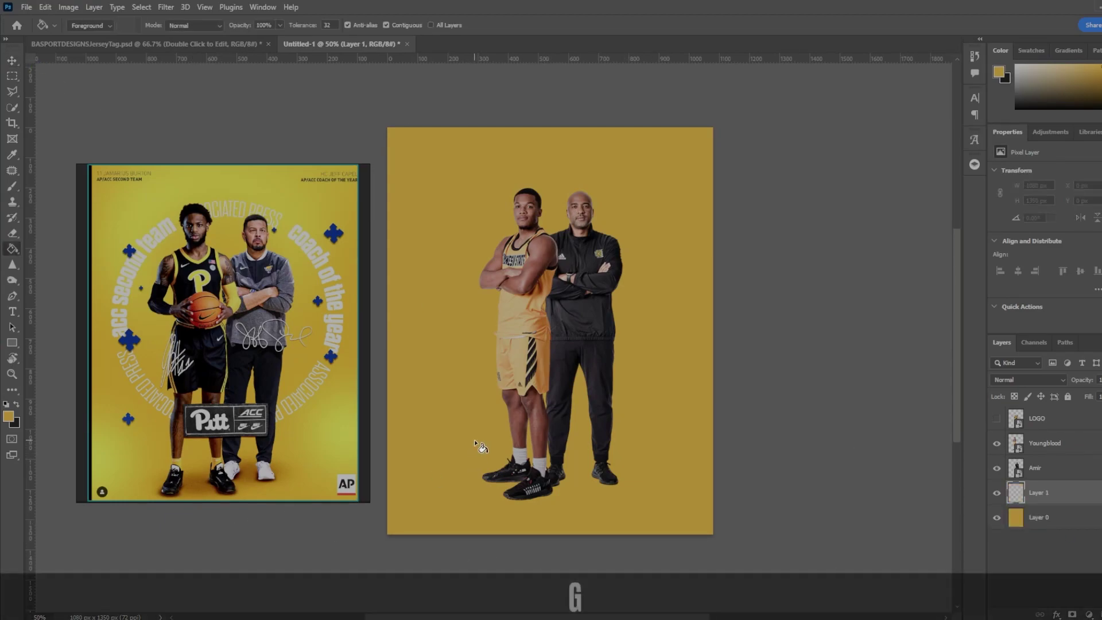
key(x)
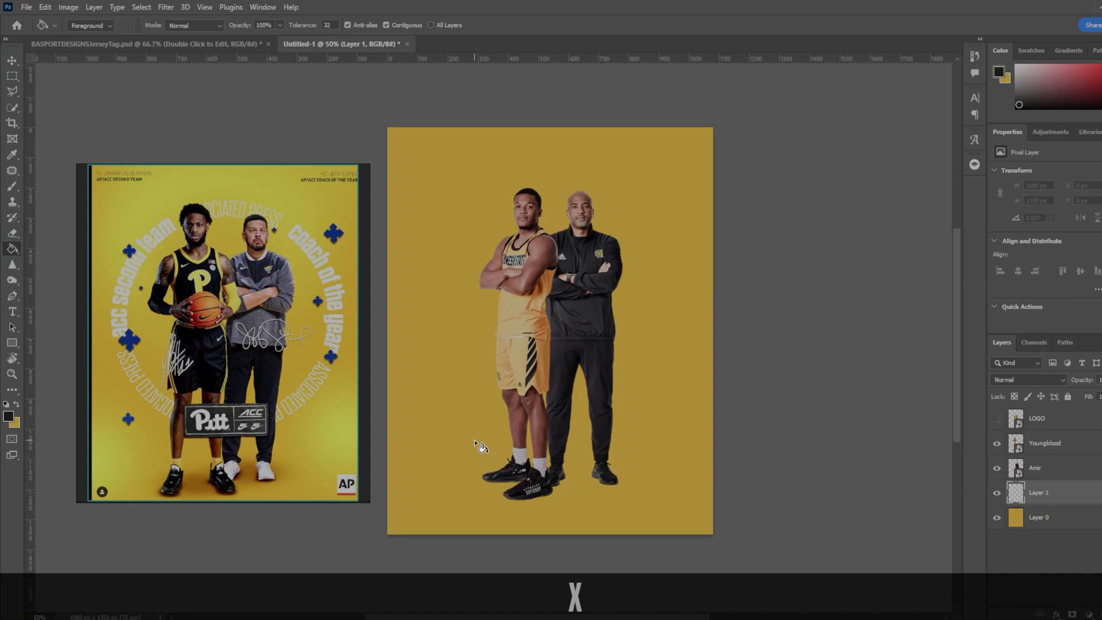
click(626, 388)
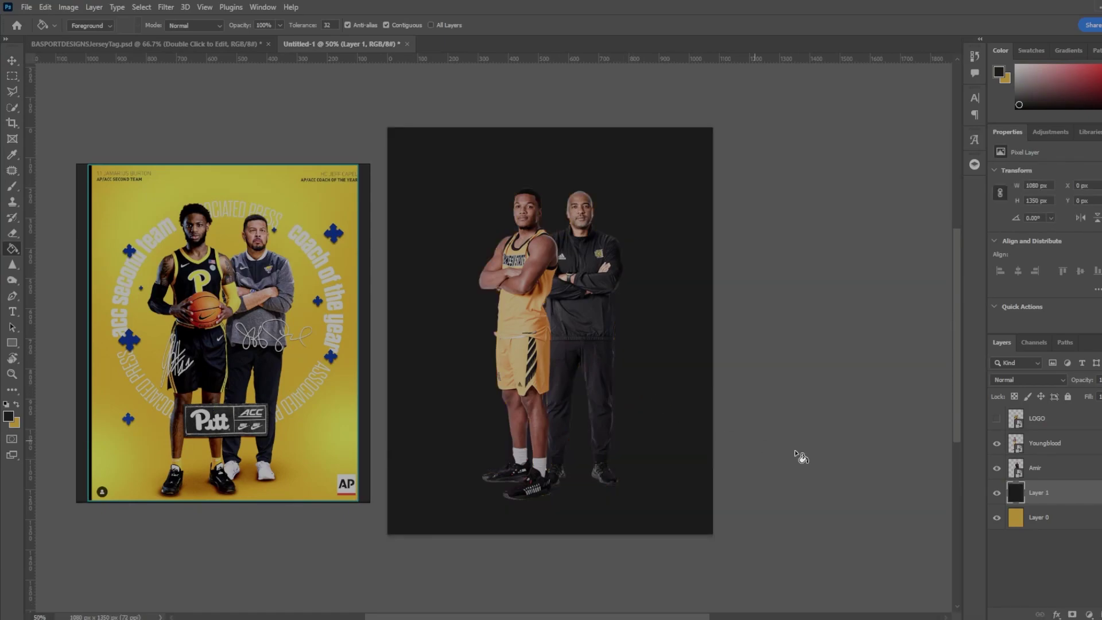
Hide the black Layer 1 and add a new empty layer directly above it.
click(997, 493)
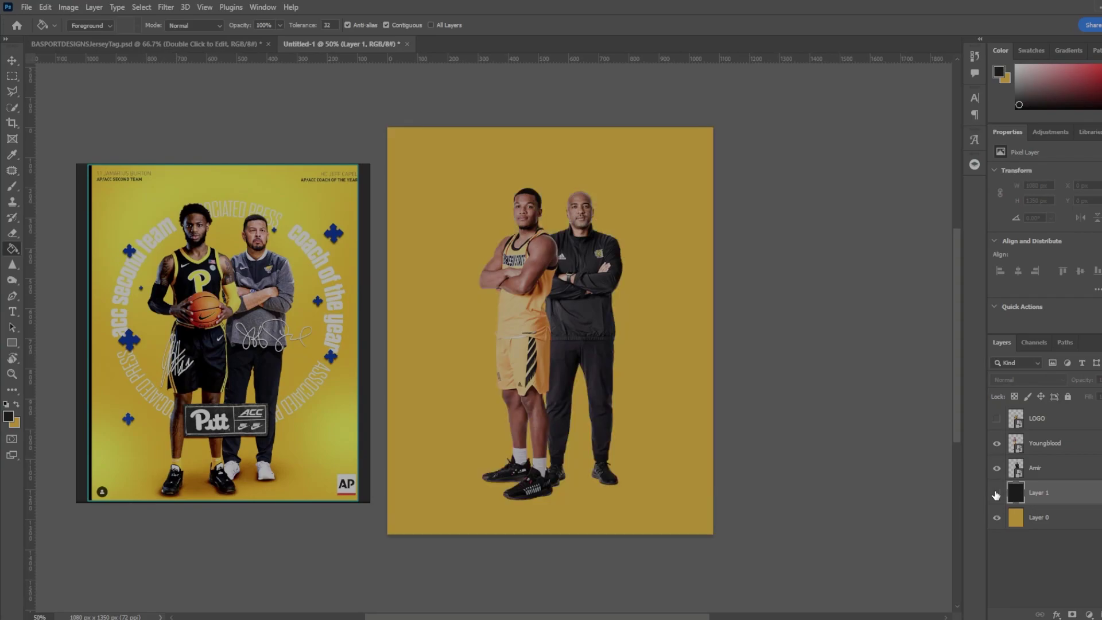
click(13, 60)
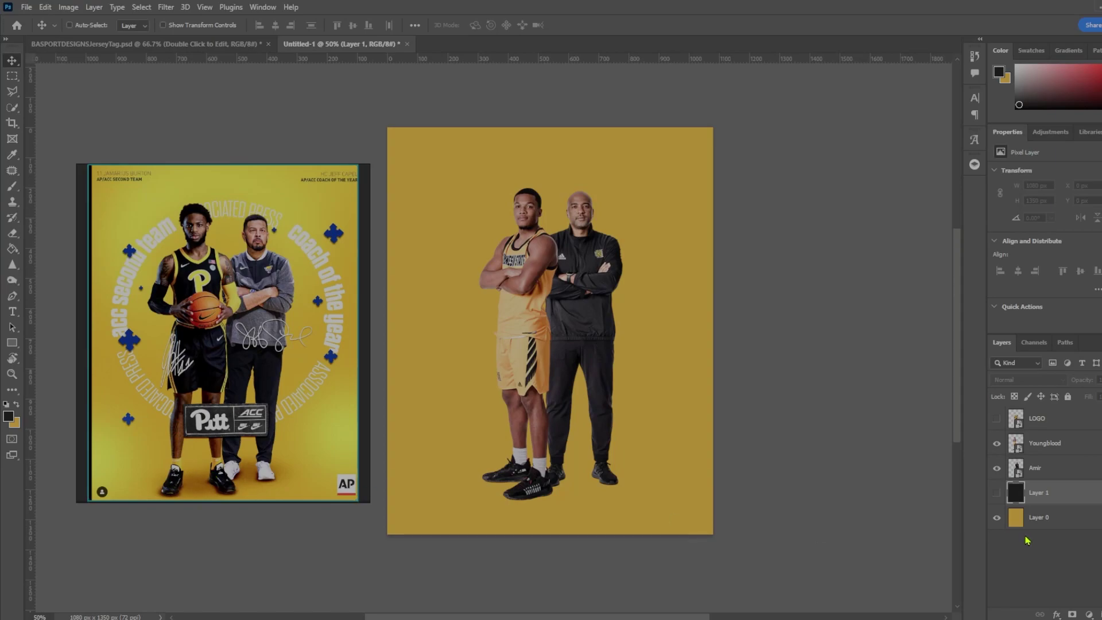
key(ctrl+shift+alt+n)
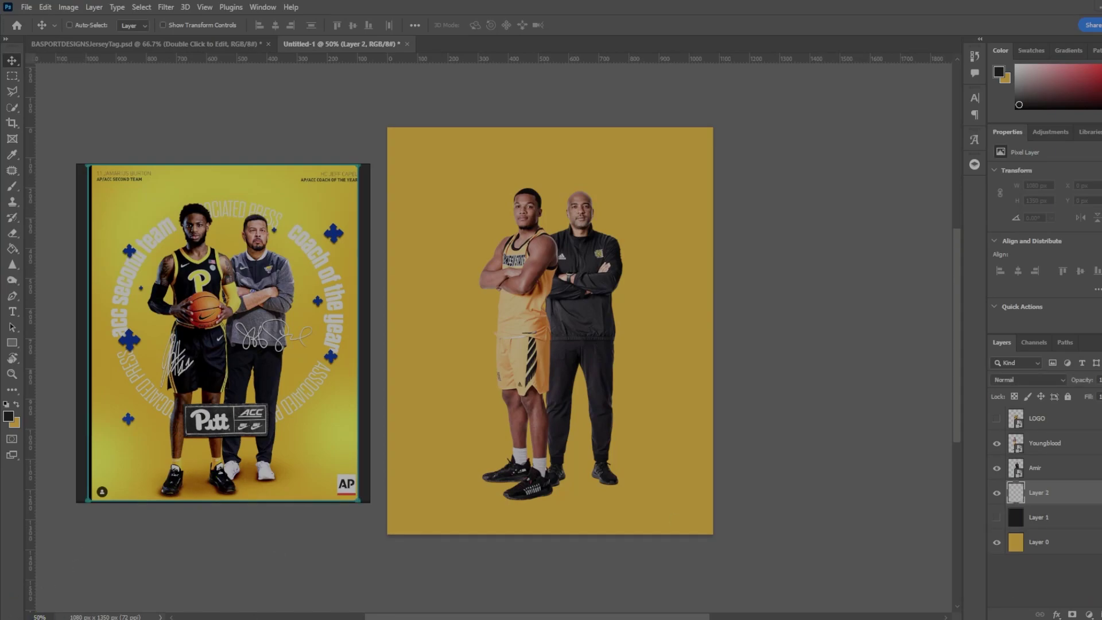
Dismiss the floating reference poster so it no longer covers the workspace.
right_click(730, 619)
click(728, 448)
click(649, 618)
click(730, 619)
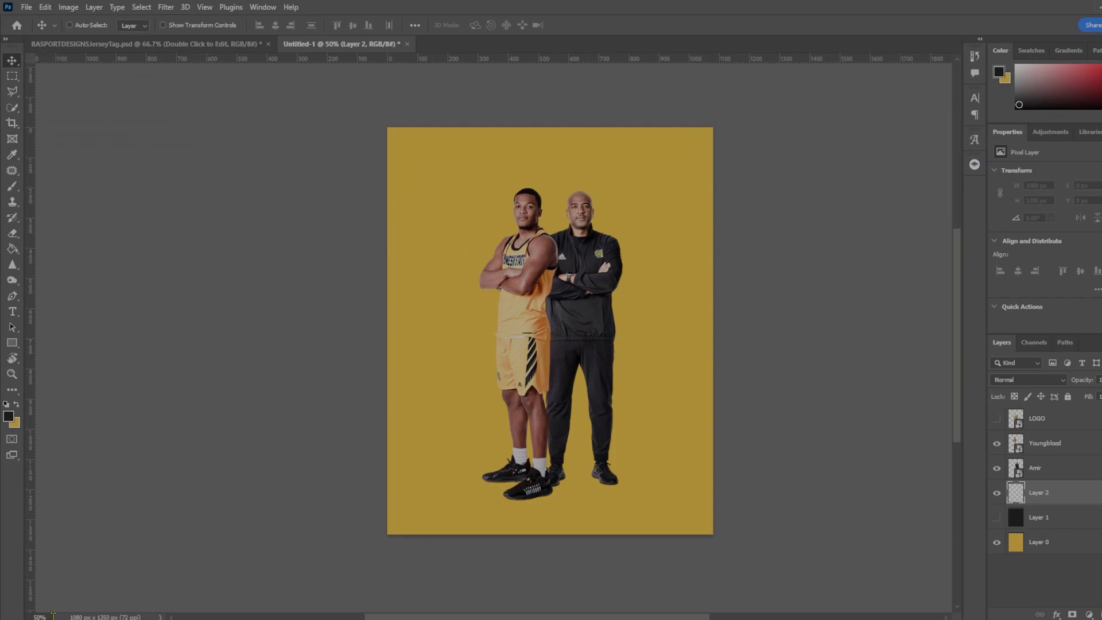
Zoom to 250% on the shoes and set the Brush to 0% hardness and a 0° angle.
text(250)
key(Return)
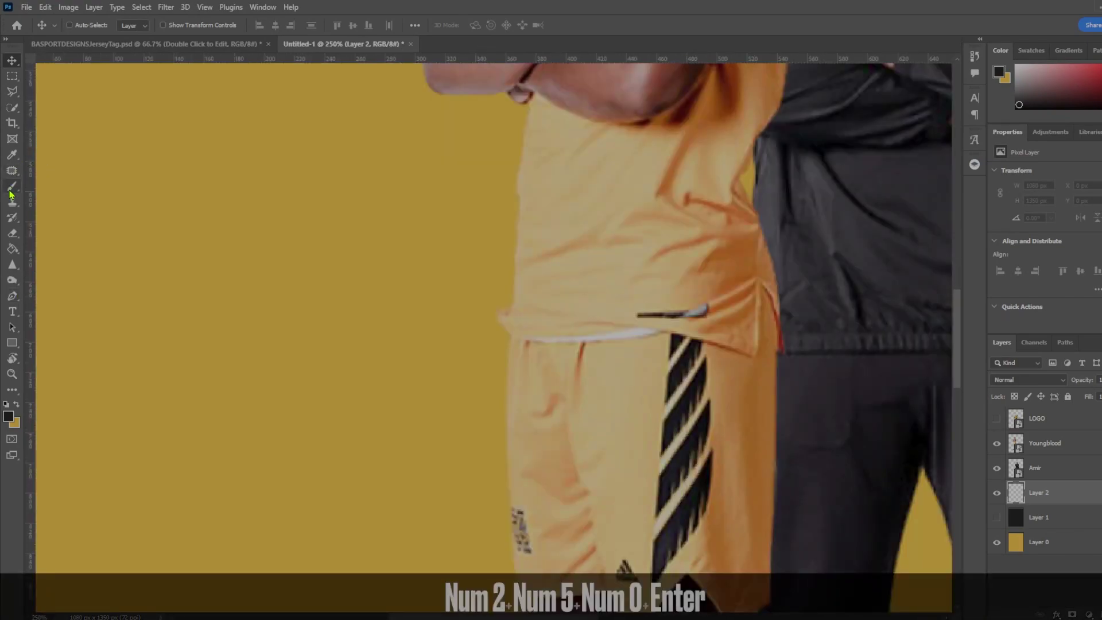
key(b)
mouse_move(388, 347)
mouse_down()
mouse_move(386, 329)
mouse_move(369, 383)
mouse_move(270, 92)
mouse_move(330, 55)
mouse_up()
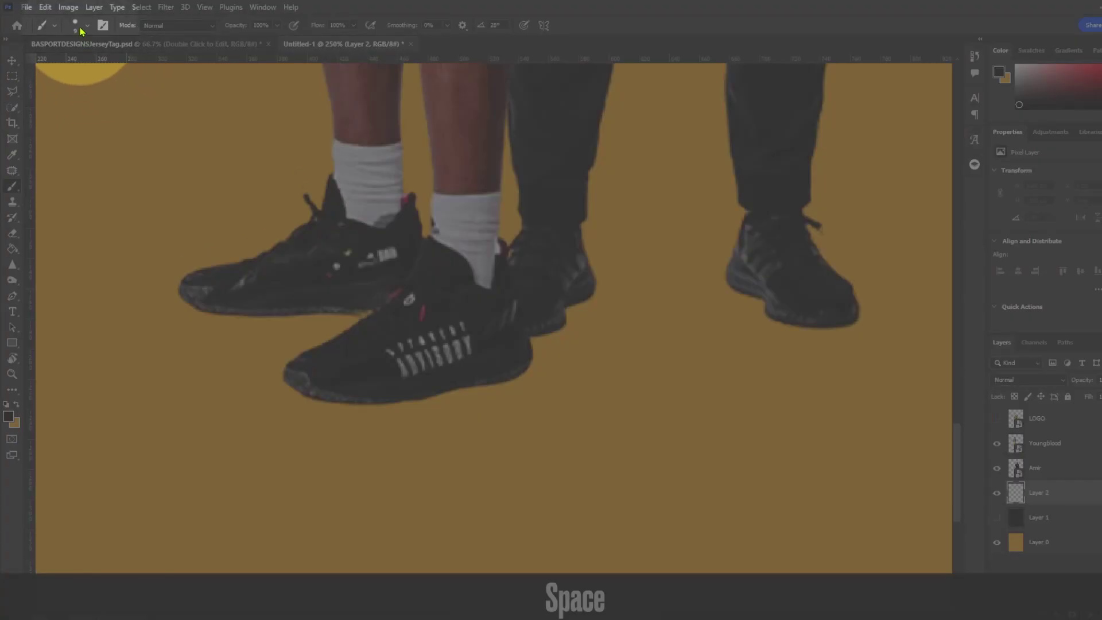
click(75, 25)
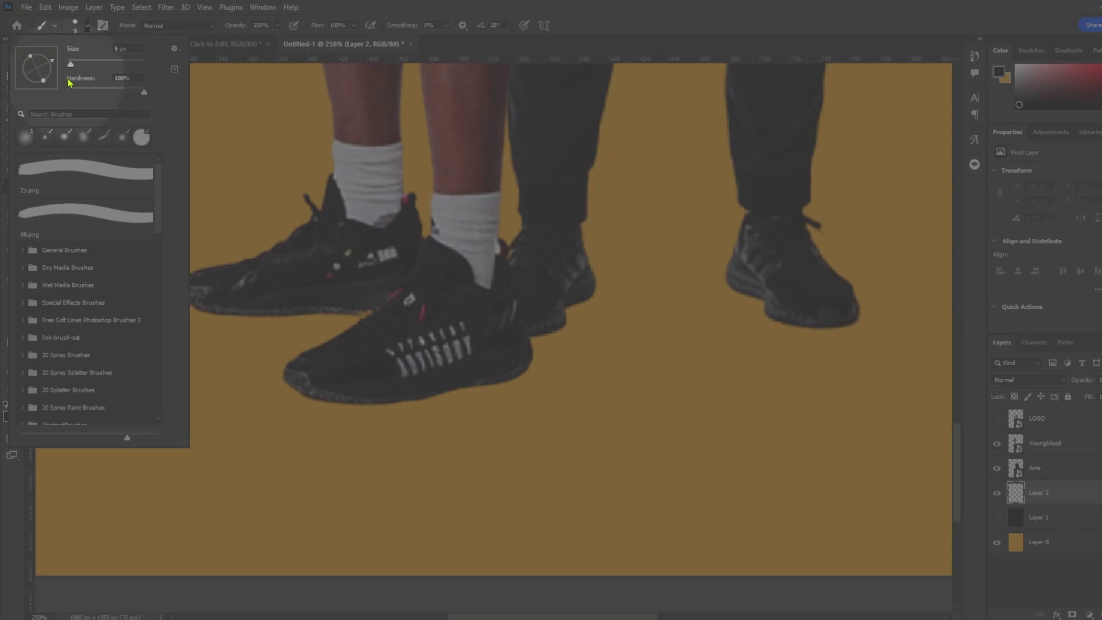
mouse_move(143, 93)
mouse_down()
mouse_move(46, 78)
mouse_move(56, 71)
mouse_up()
click(503, 24)
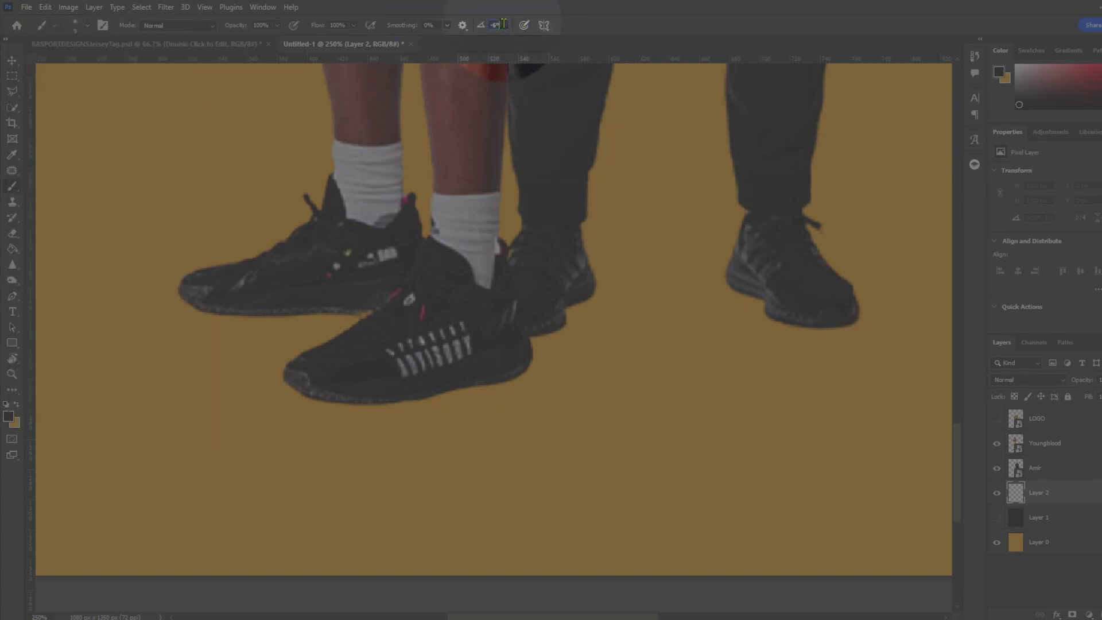
text(0)
Flatten the brush tip into a thin horizontal ellipse, enlarge it and set the flow to 18%.
click(79, 25)
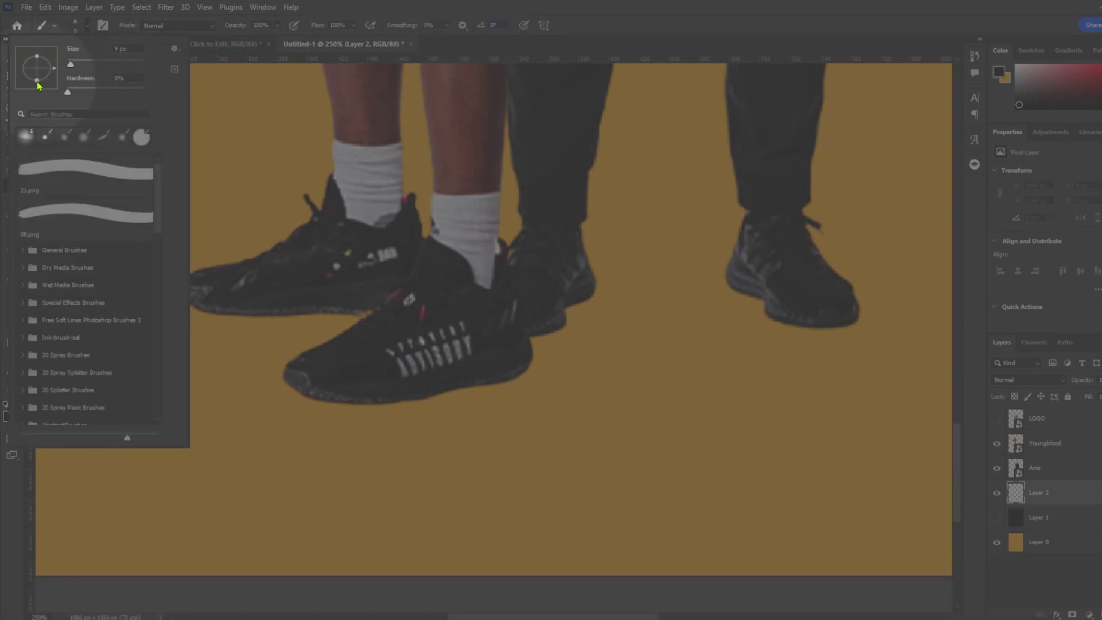
mouse_move(38, 85)
mouse_down()
mouse_move(37, 70)
mouse_move(115, 65)
mouse_up()
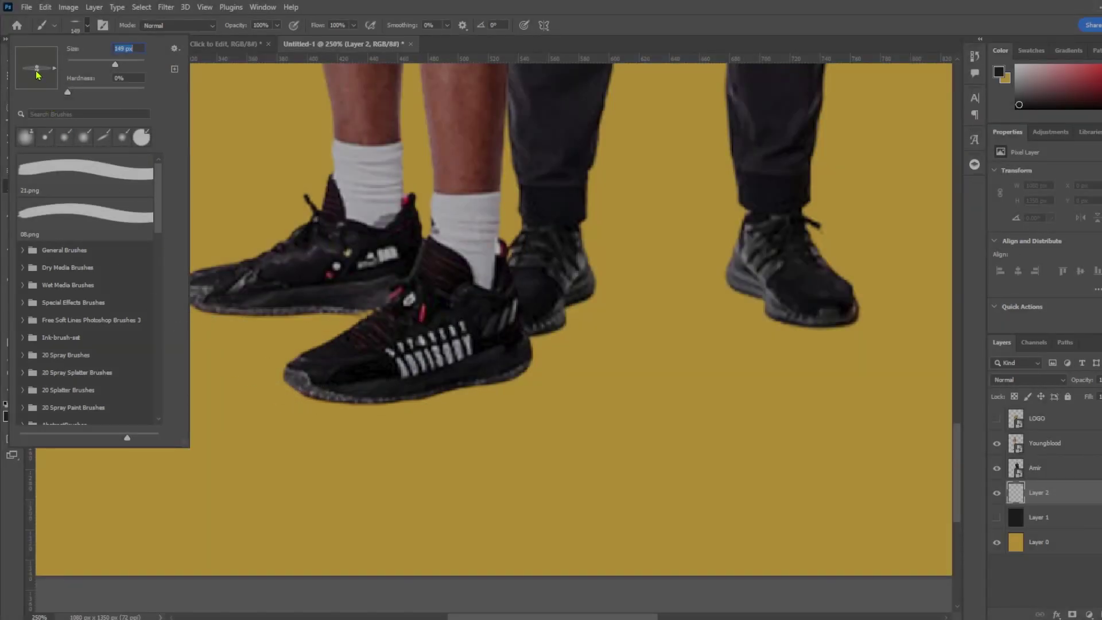
drag(116, 65, 100, 65)
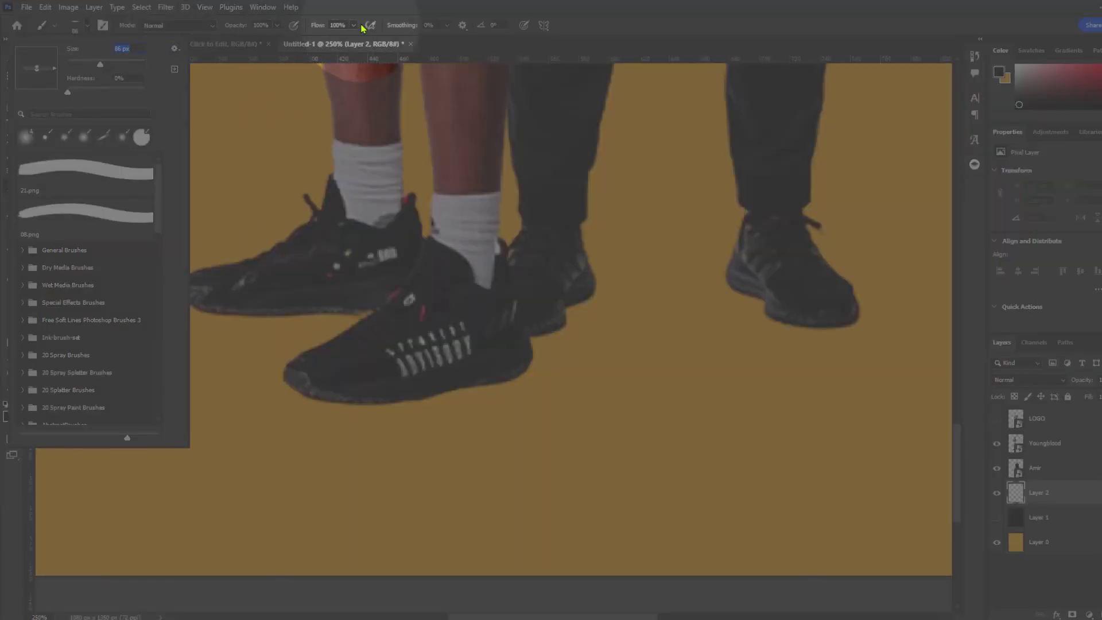
click(354, 26)
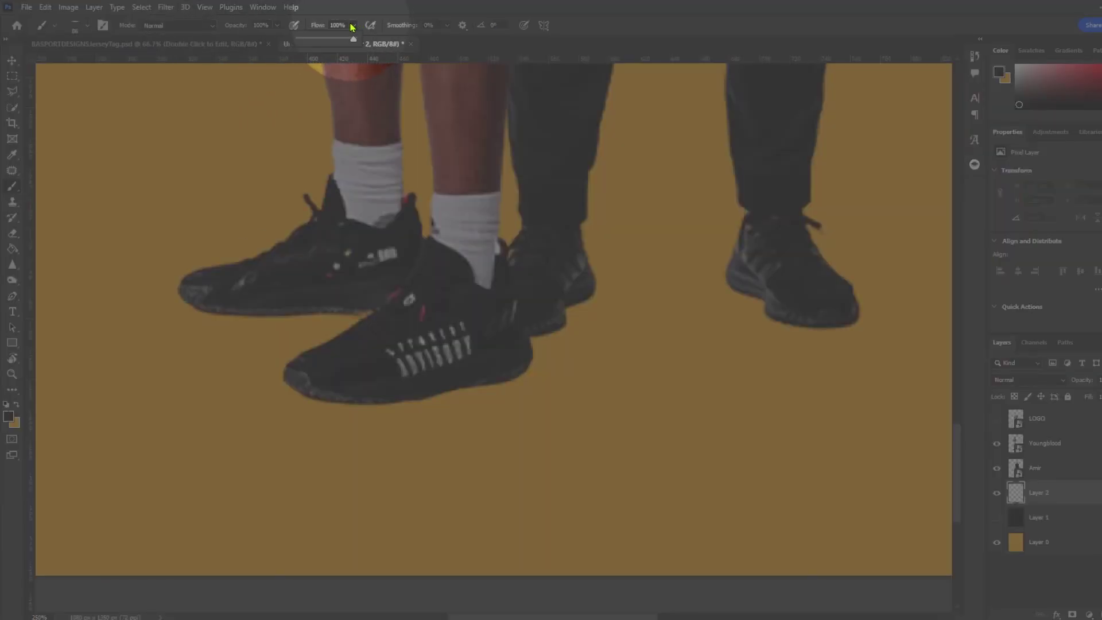
drag(324, 40, 308, 40)
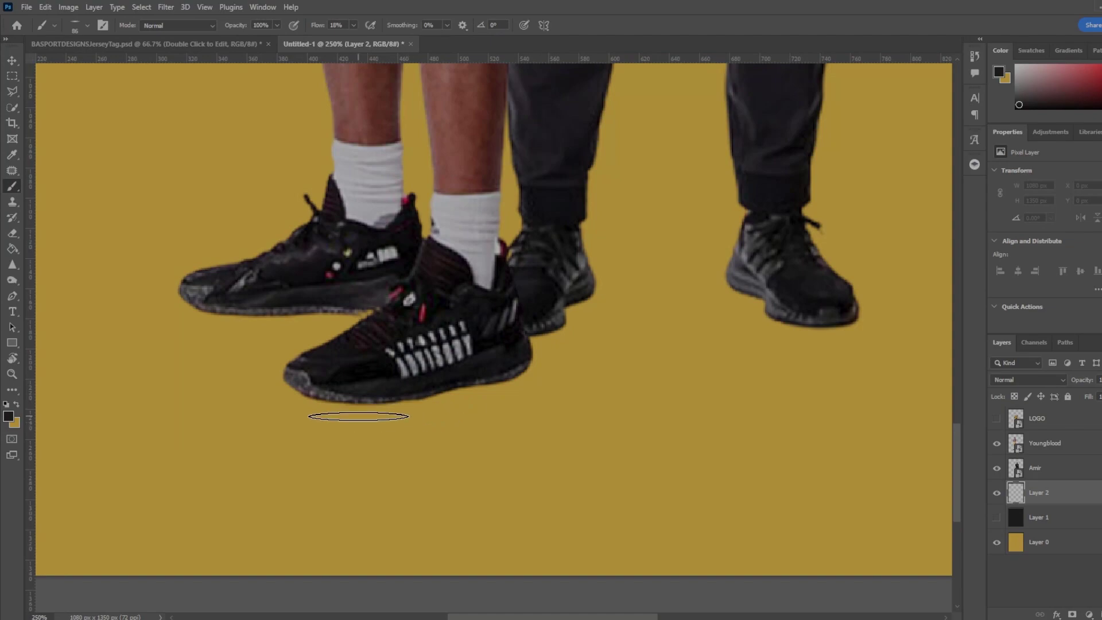
Adjust the brush size to 100 px and make its flattened tip slightly rounder.
key(bracketleft)
key(bracketleft)
key(bracketleft)
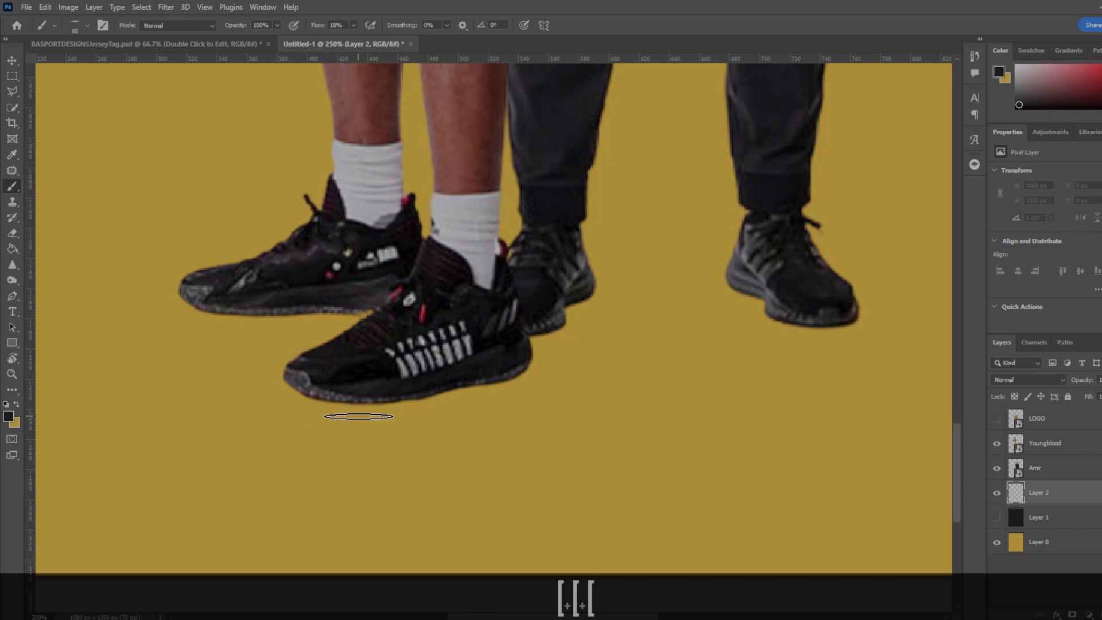
key(bracketleft)
key(bracketleft)
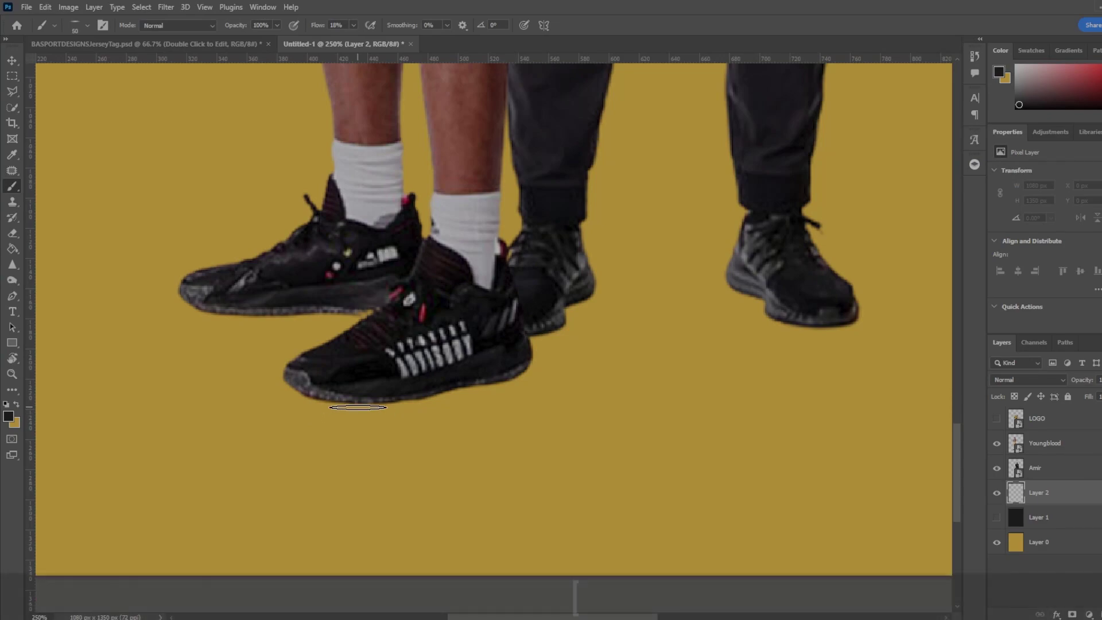
key(bracketright)
key(bracketright)
key(bracketright)
key(bracketright)
key(bracketright)
key(bracketright)
key(bracketright)
key(bracketright)
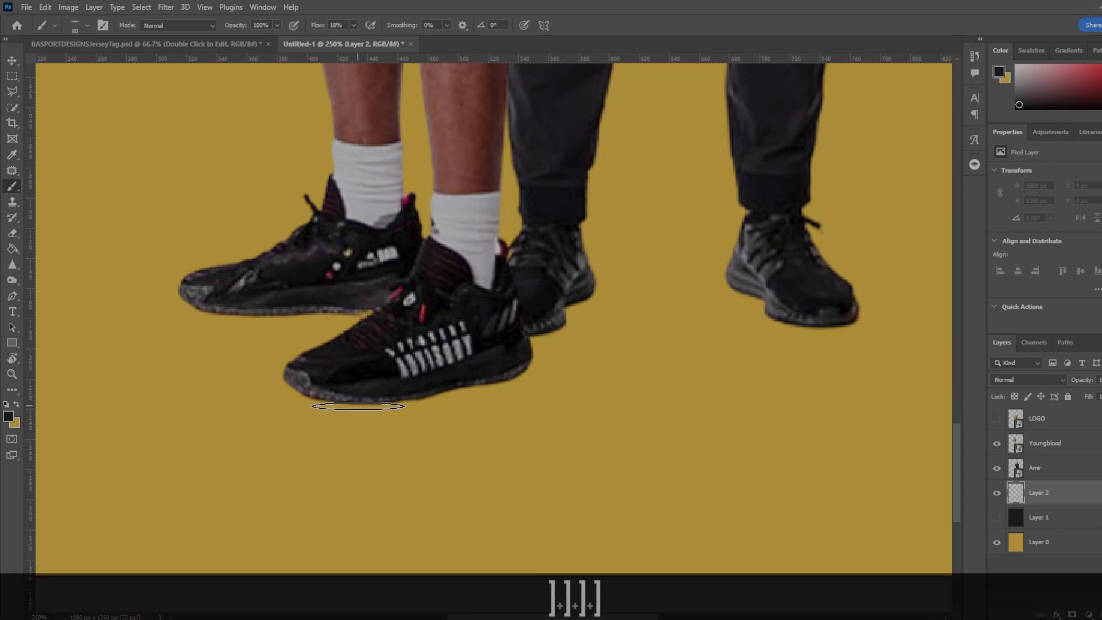
key(bracketleft)
key(bracketleft)
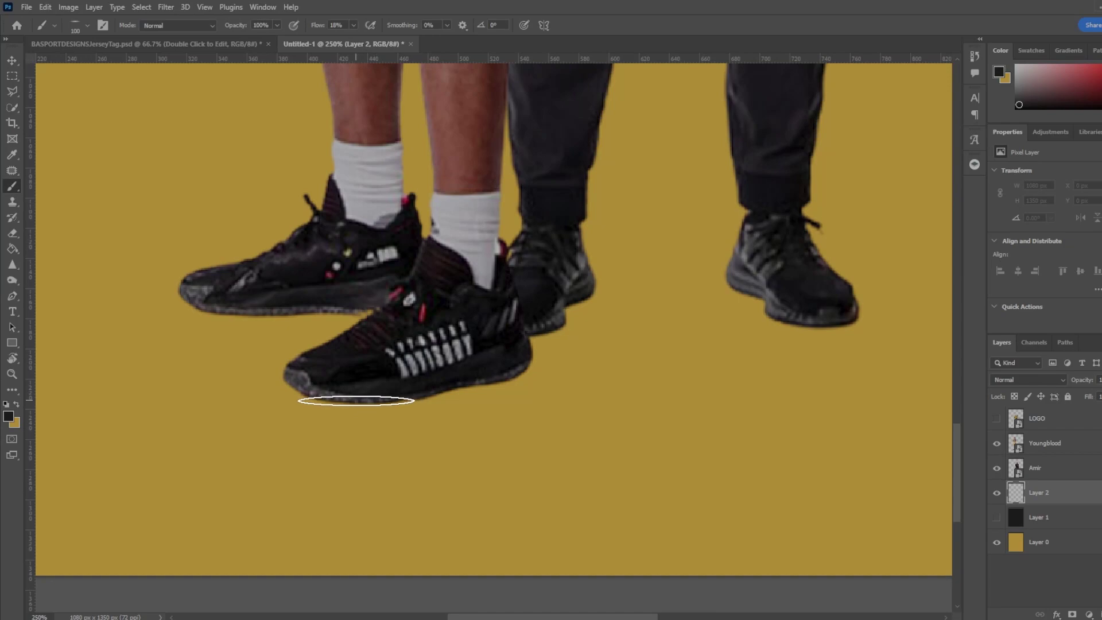
click(75, 26)
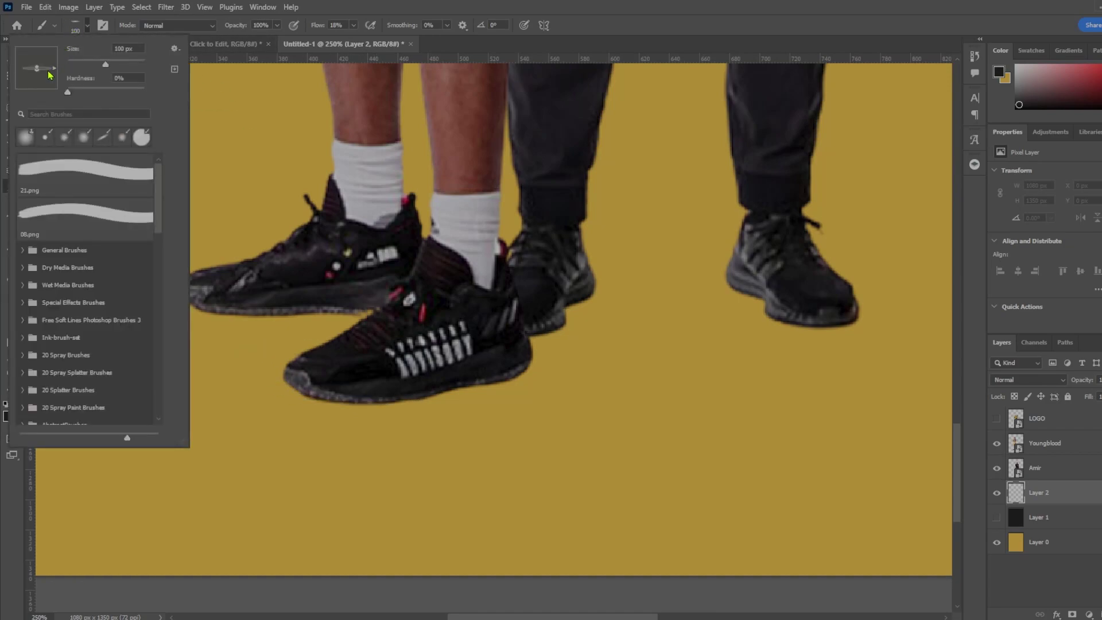
click(400, 12)
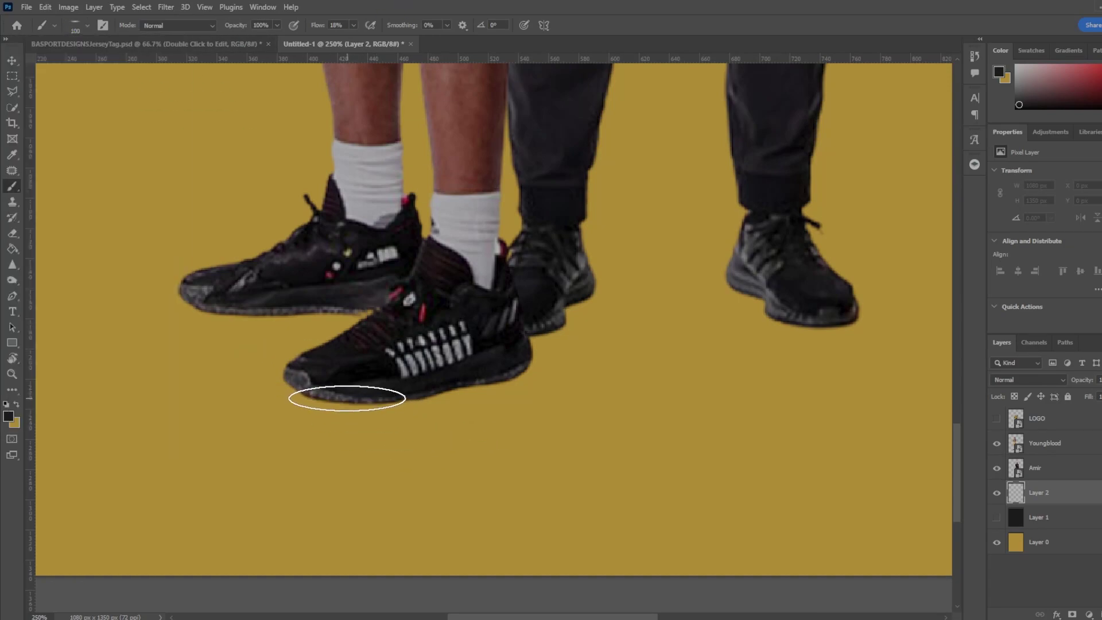
Paint a dark contact shadow along the sole of the player's front shoe, reducing the brush towards the heel.
drag(333, 393, 381, 388)
key(bracketleft)
key(bracketleft)
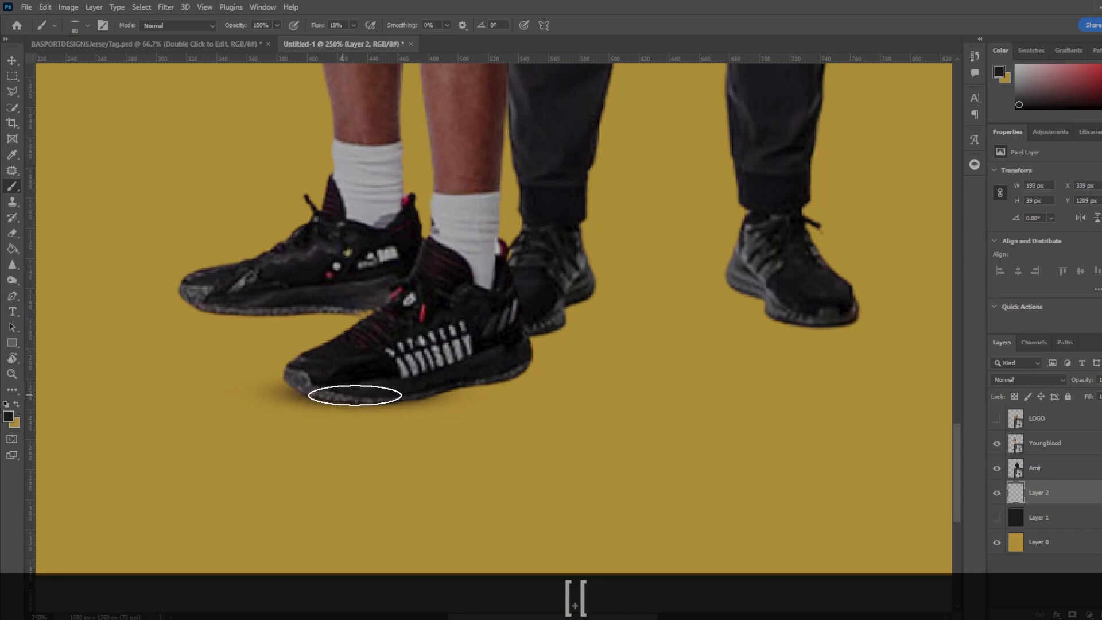
mouse_move(408, 392)
mouse_down()
mouse_move(482, 384)
mouse_move(510, 361)
mouse_move(483, 377)
mouse_up()
key(bracketleft)
key(bracketleft)
key(bracketleft)
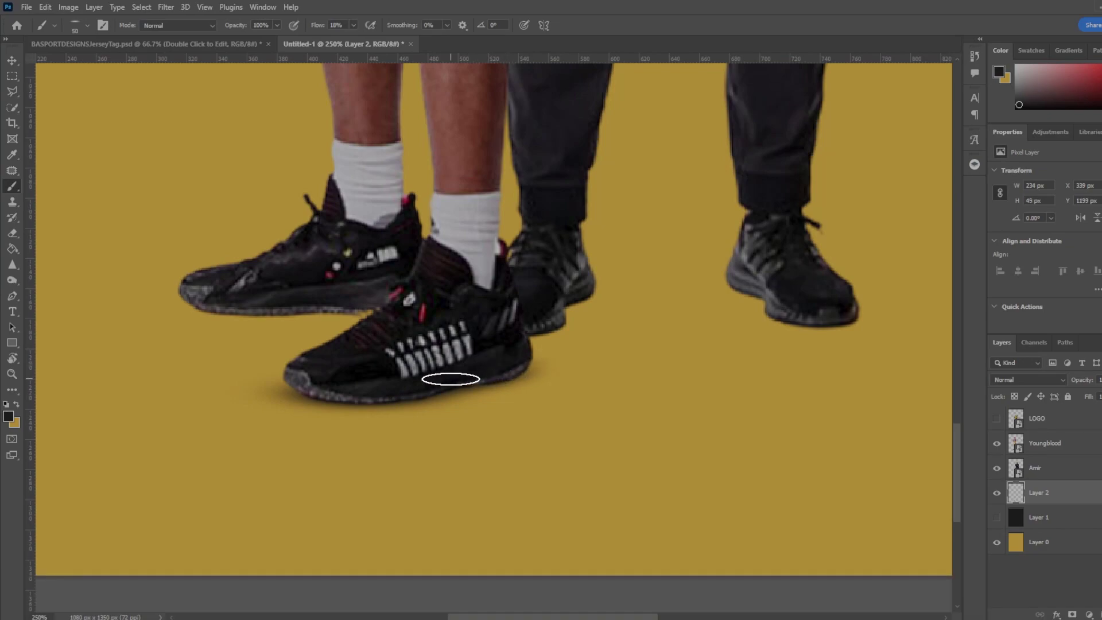
key(bracketright)
key(bracketright)
mouse_move(360, 396)
mouse_down()
mouse_move(493, 369)
mouse_move(527, 391)
mouse_up()
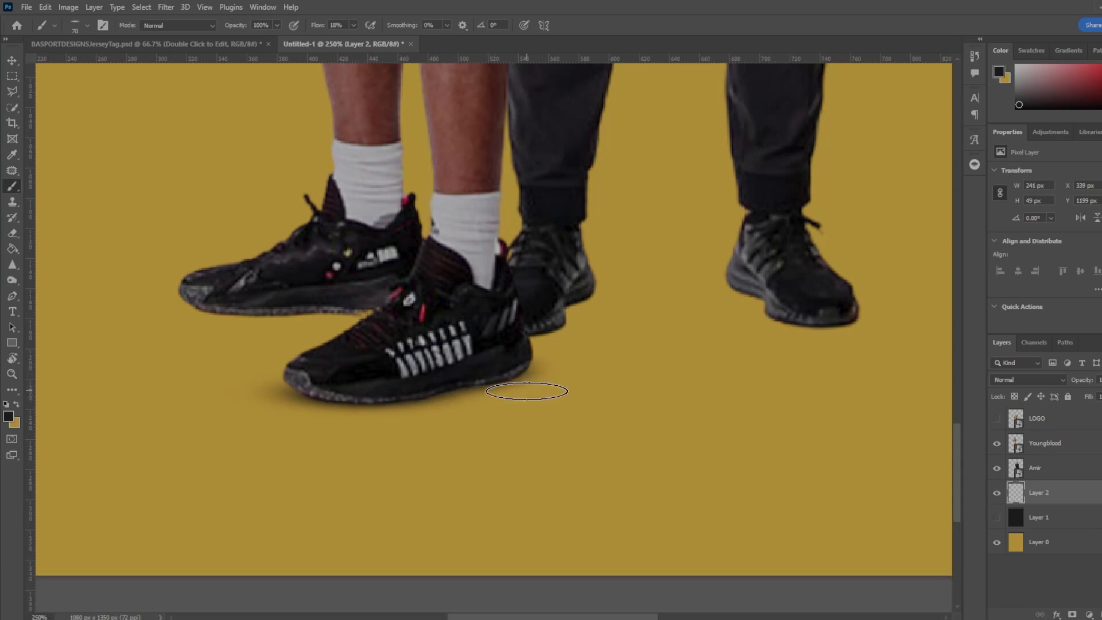
key(bracketleft)
key(bracketleft)
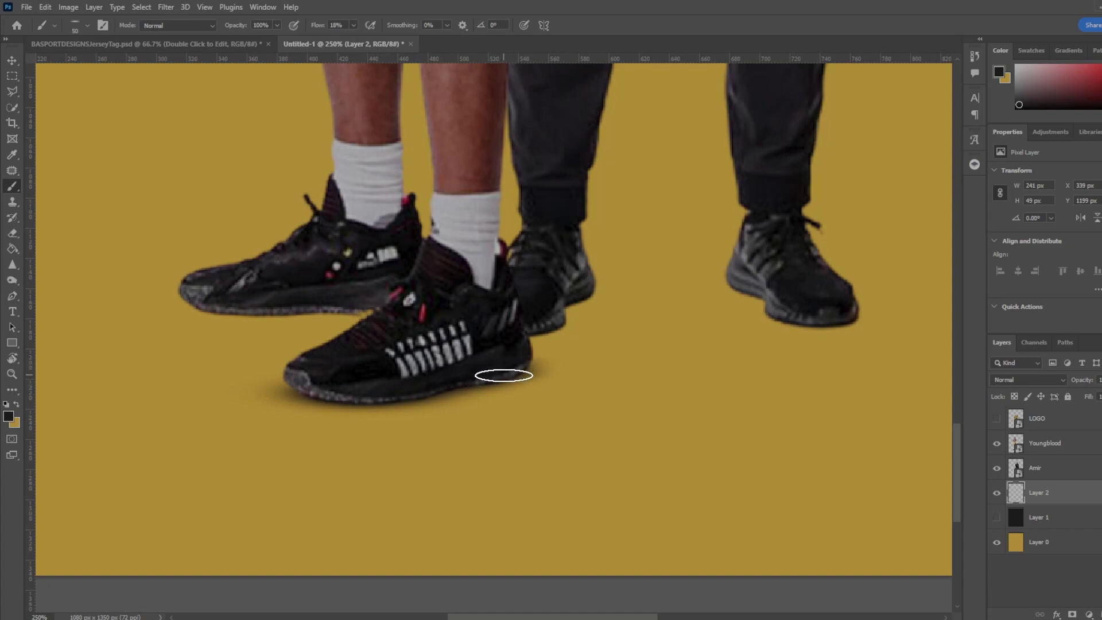
Spread a wider, softer shadow around the player's front shoe with the brush enlarged to 150 px.
key(bracketright)
key(bracketright)
key(bracketright)
key(bracketright)
key(bracketright)
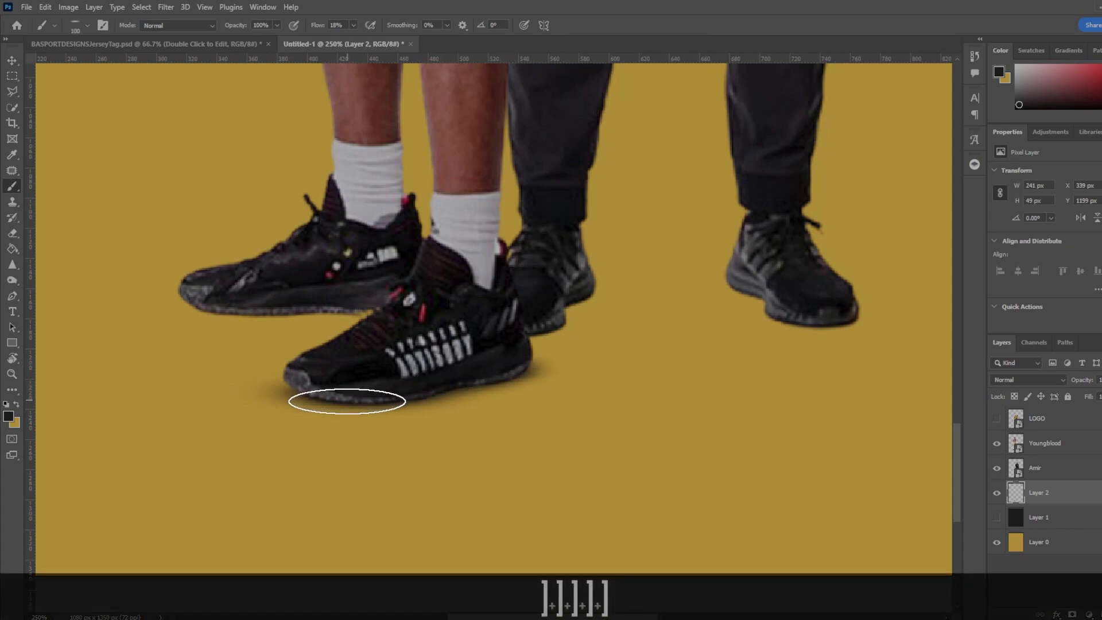
key(bracketright)
click(338, 402)
key(bracketright)
click(322, 401)
click(351, 405)
mouse_move(351, 404)
mouse_down()
mouse_move(471, 377)
mouse_move(430, 371)
mouse_up()
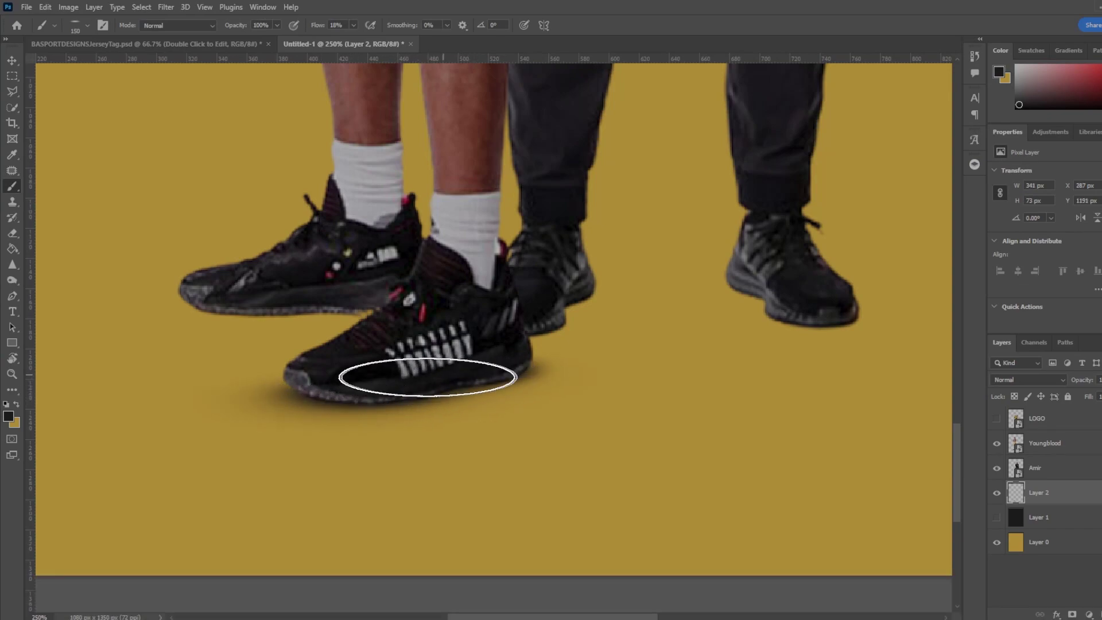
key(bracketleft)
key(bracketleft)
key(bracketleft)
key(bracketleft)
key(bracketleft)
key(bracketright)
key(bracketright)
click(291, 404)
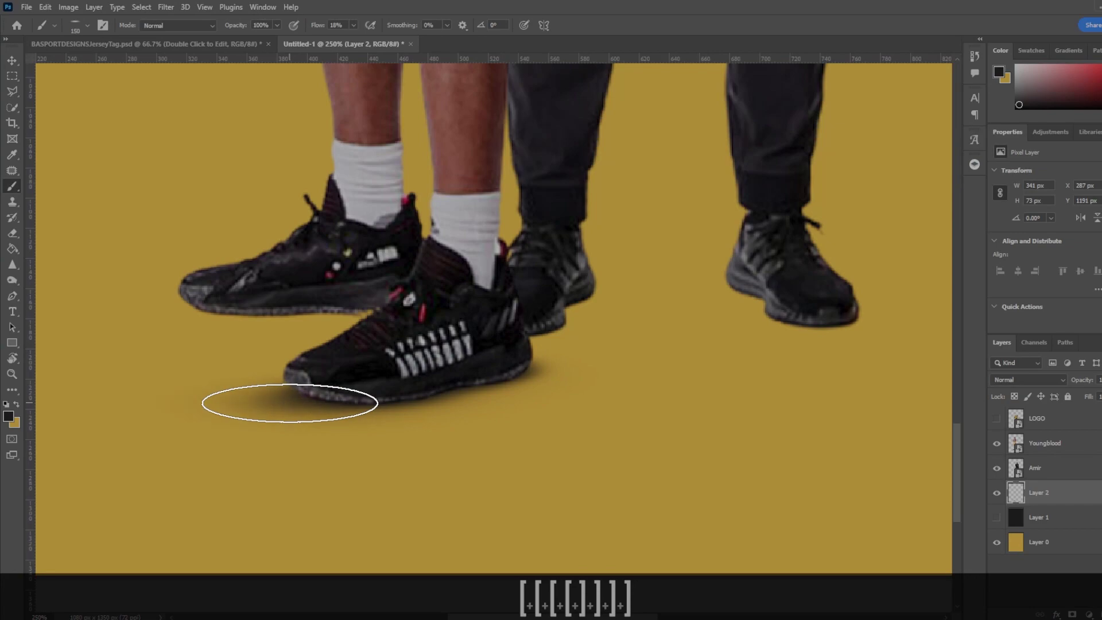
Paint a contact shadow along the sole of the player's rear shoe with a smaller brush.
scroll(536, 428, up, 1)
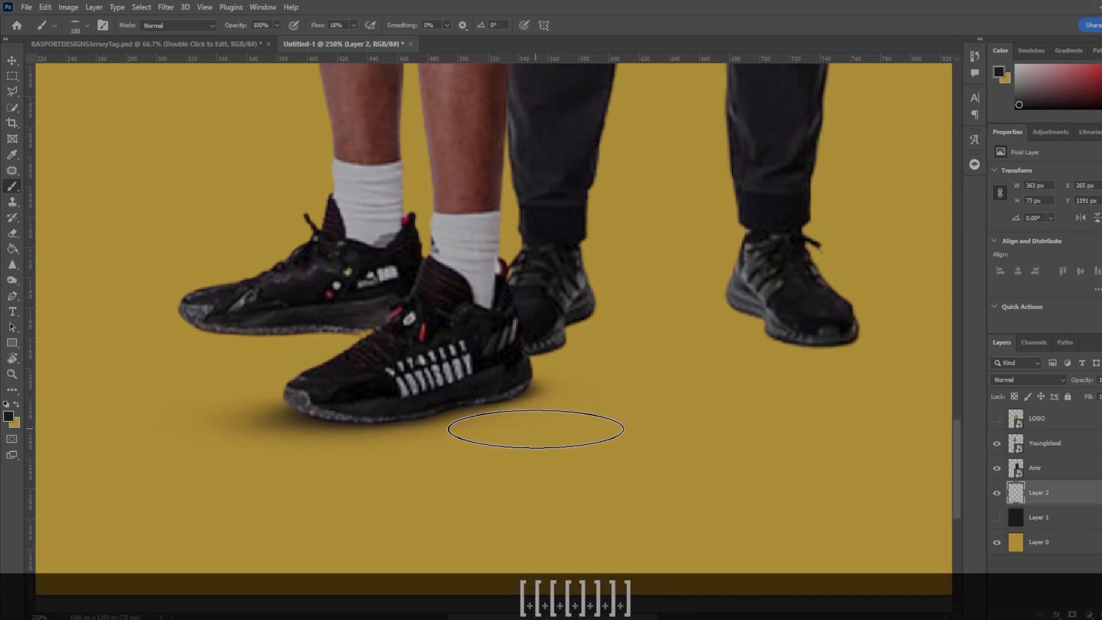
key(bracketleft)
key(bracketleft)
key(bracketleft)
drag(221, 320, 279, 331)
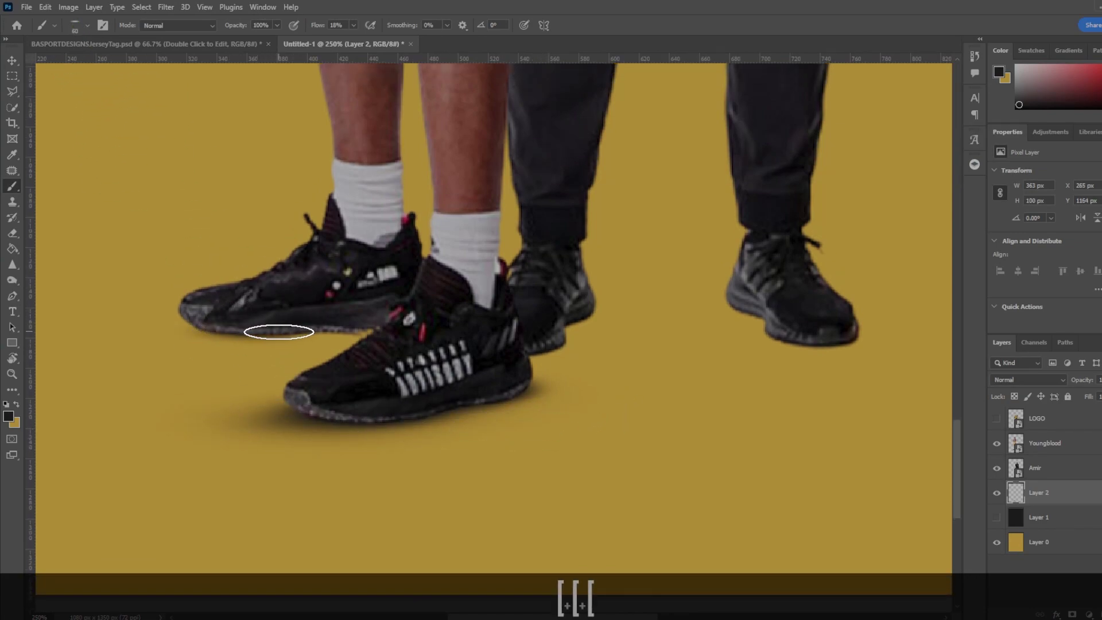
drag(364, 319, 197, 325)
Soften the ground shadow around the player's shoes with a larger brush, undoing the unwanted strokes.
key(bracketright)
key(bracketright)
key(bracketright)
key(bracketright)
key(bracketright)
key(bracketright)
key(bracketright)
key(bracketright)
key(bracketright)
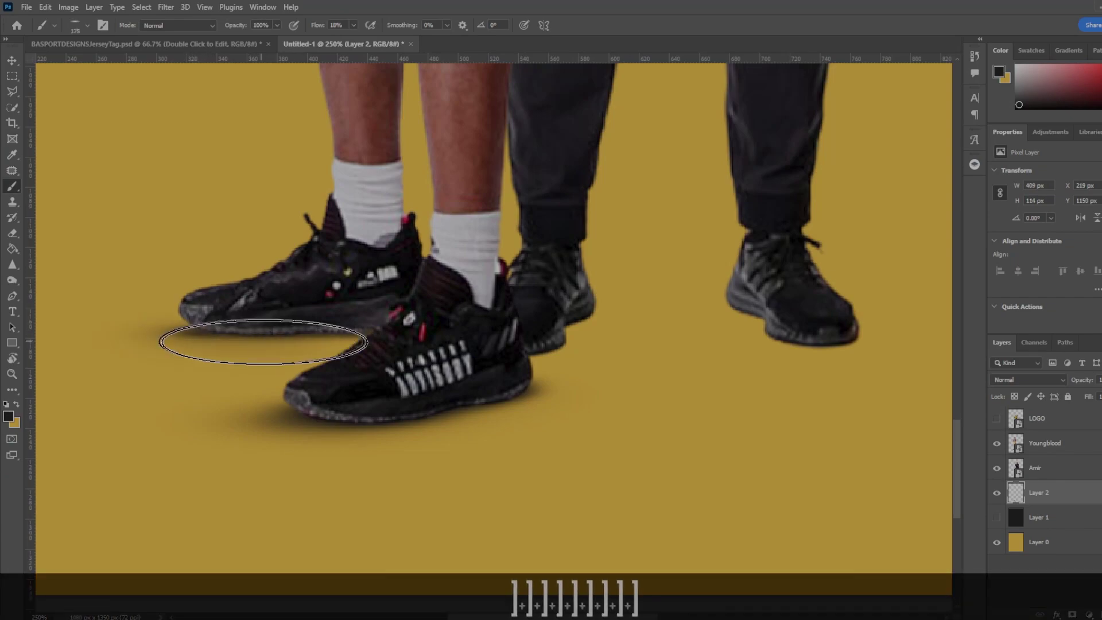
key(bracketright)
key(bracketright)
drag(379, 432, 469, 432)
key(ctrl+z)
key(ctrl+z)
click(320, 335)
key(bracketleft)
key(bracketleft)
key(bracketleft)
drag(584, 405, 555, 401)
Add a new layer and paint a contact shadow beneath the coach's shoe nearest the player with a small brush.
click(1101, 614)
drag(620, 379, 545, 377)
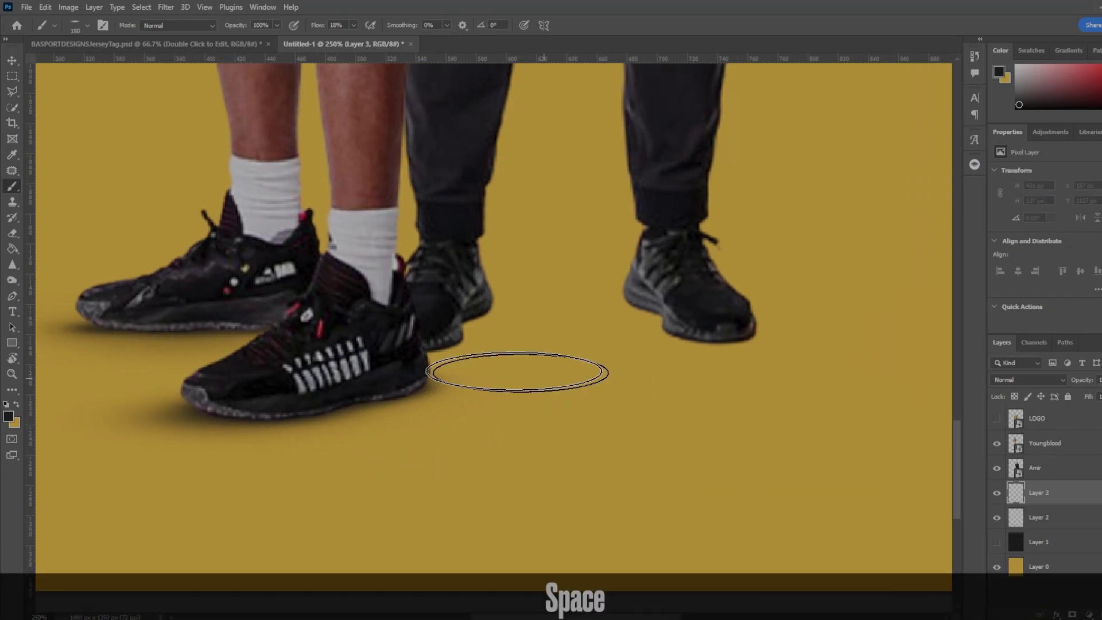
key(bracketleft)
key(bracketleft)
key(bracketleft)
key(bracketleft)
Extend the soft shadow across the ground to the coach's other shoe, enlarging the brush up to 175 px.
key(bracketleft)
key(bracketleft)
mouse_move(424, 347)
mouse_down()
mouse_move(451, 345)
mouse_move(463, 317)
mouse_move(452, 334)
mouse_up()
key(bracketright)
key(bracketright)
key(bracketright)
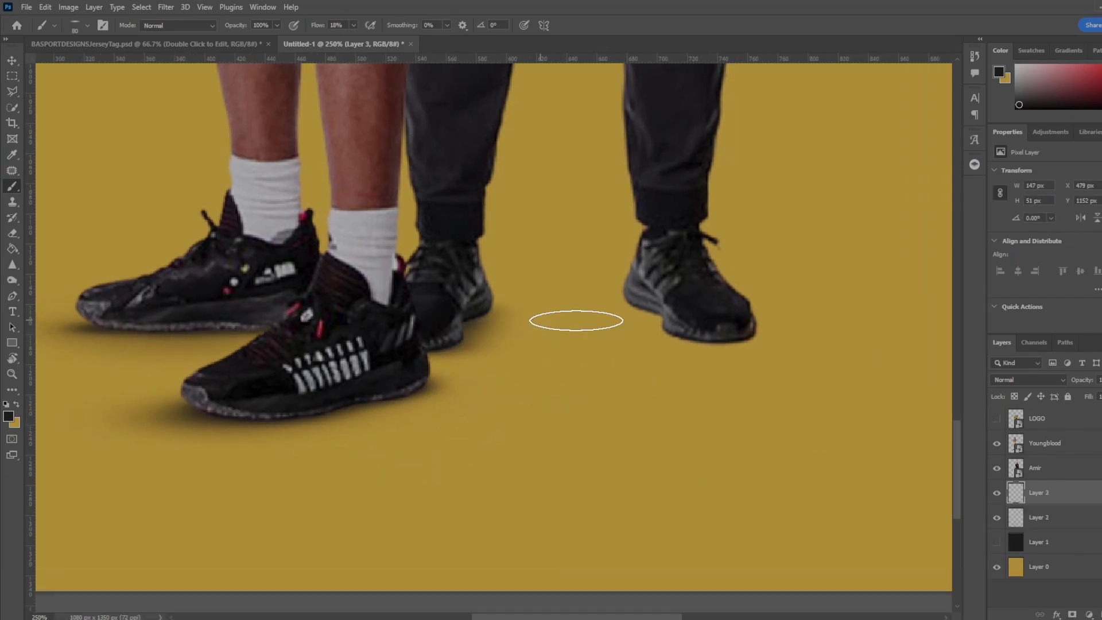
mouse_move(577, 320)
mouse_down()
mouse_move(654, 303)
mouse_move(707, 338)
mouse_move(664, 321)
mouse_up()
key(bracketright)
key(bracketright)
key(bracketright)
key(bracketright)
key(bracketright)
key(bracketright)
key(bracketleft)
key(bracketleft)
key(bracketright)
key(bracketright)
key(bracketright)
click(494, 328)
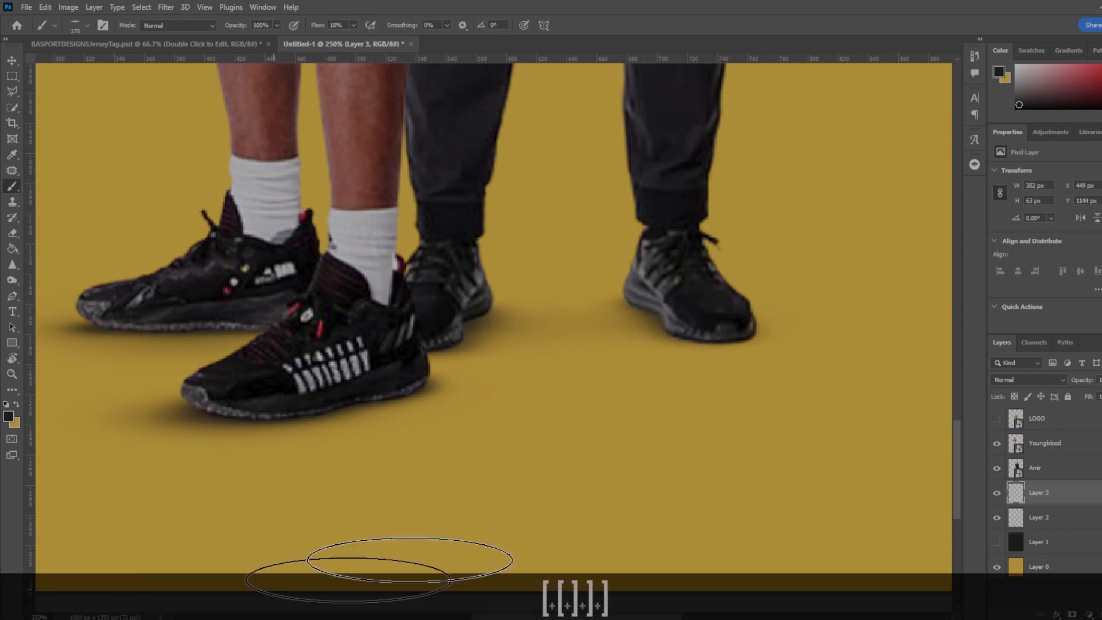
Add another new layer and paint a broad, soft ground shadow beneath both figures with a very large brush.
key(bracketleft)
key(bracketleft)
key(bracketleft)
key(bracketleft)
key(bracketleft)
key(bracketleft)
key(bracketright)
key(bracketright)
key(bracketright)
key(bracketright)
double_click(39, 617)
text(100)
key(Return)
drag(474, 324, 503, 424)
text(50)
key(Return)
key(ctrl+alt+shift+n)
key(bracketright)
key(bracketright)
key(bracketright)
key(bracketright)
key(bracketright)
key(bracketright)
key(bracketright)
key(bracketright)
key(bracketright)
key(bracketright)
key(bracketright)
click(501, 432)
key(bracketleft)
key(bracketleft)
click(503, 423)
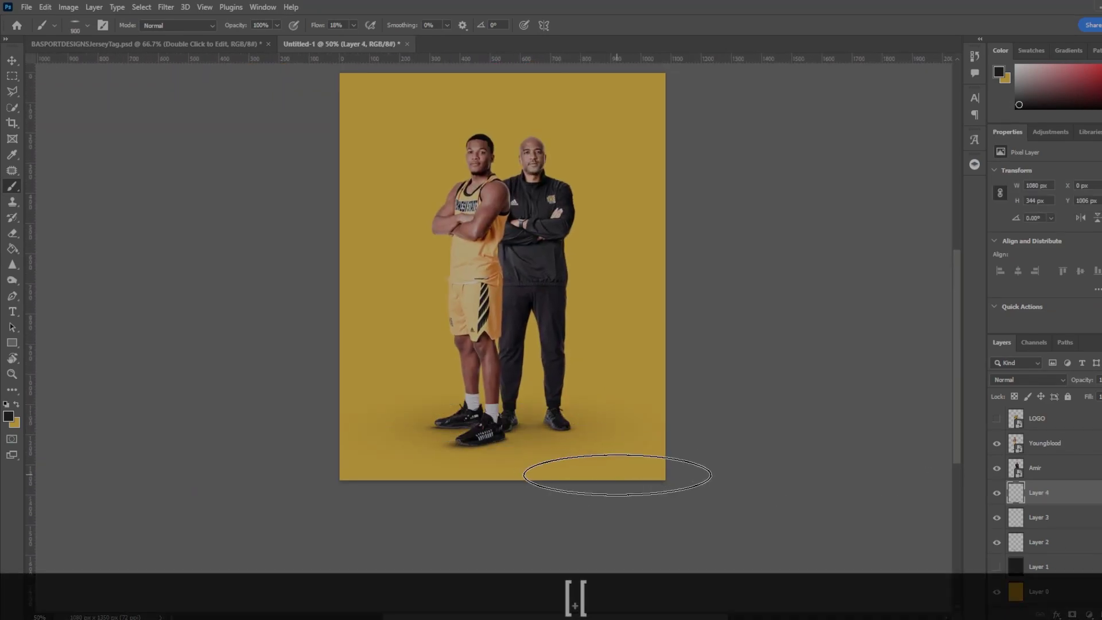
Group the three shadow layers, Layer 2 to Layer 4.
key(v)
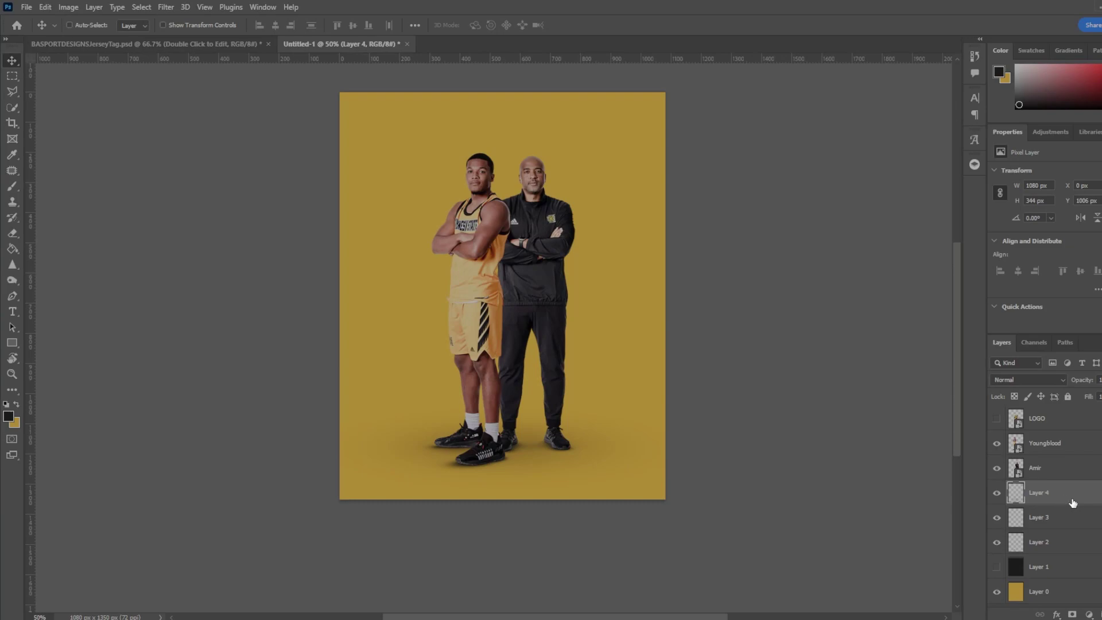
shift+click(1063, 551)
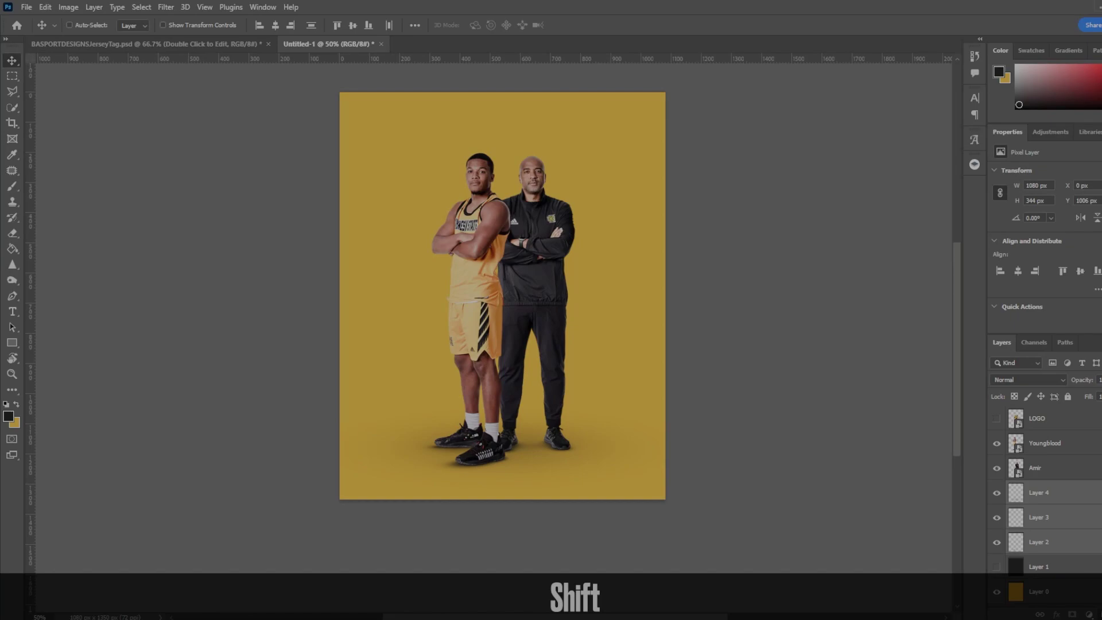
click(1099, 615)
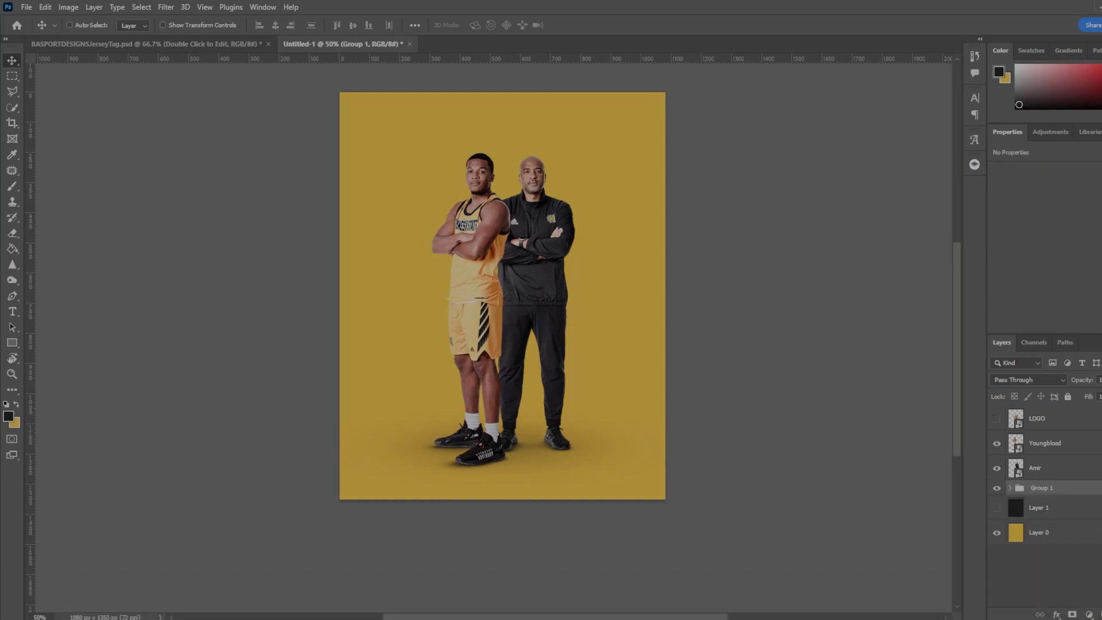
Add a new layer above the shadow group, fill it with the near-black foreground colour and clip it to the group.
click(1101, 615)
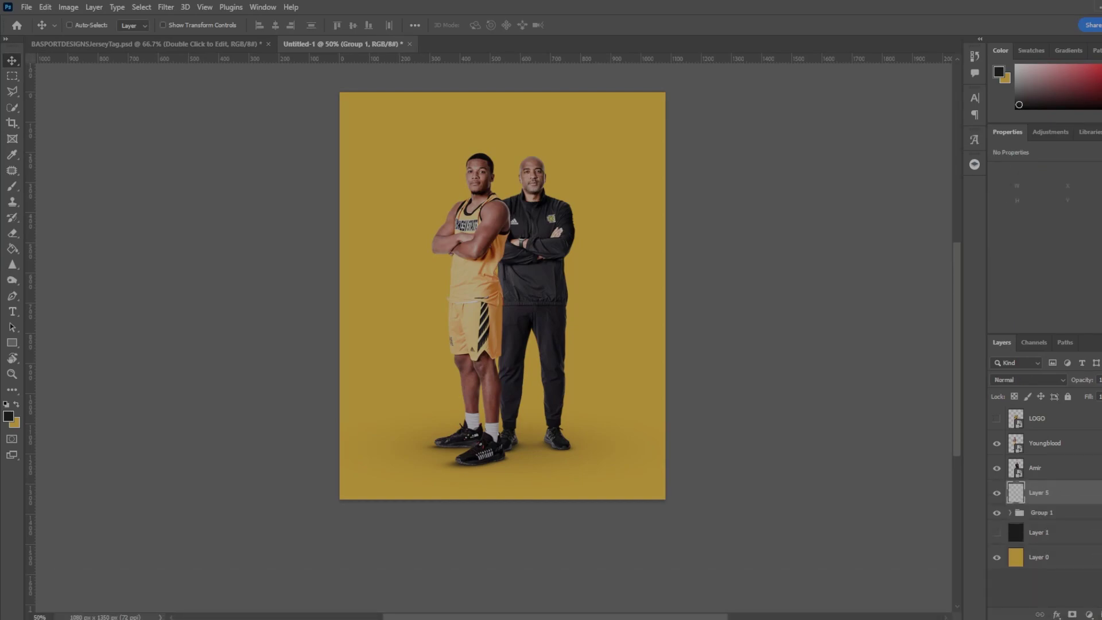
key(g)
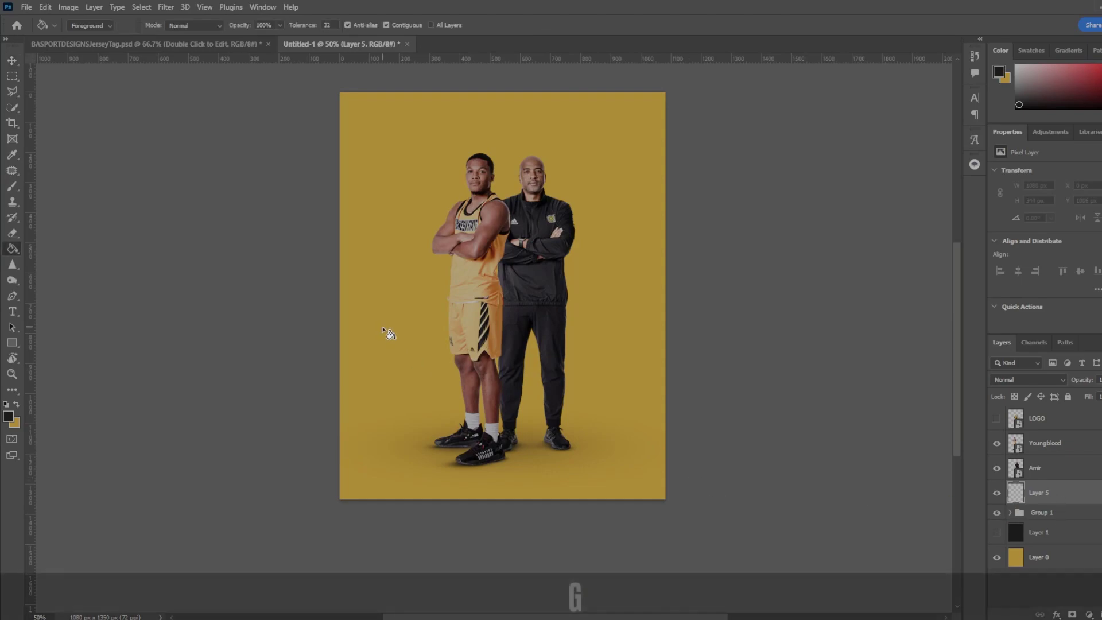
click(442, 326)
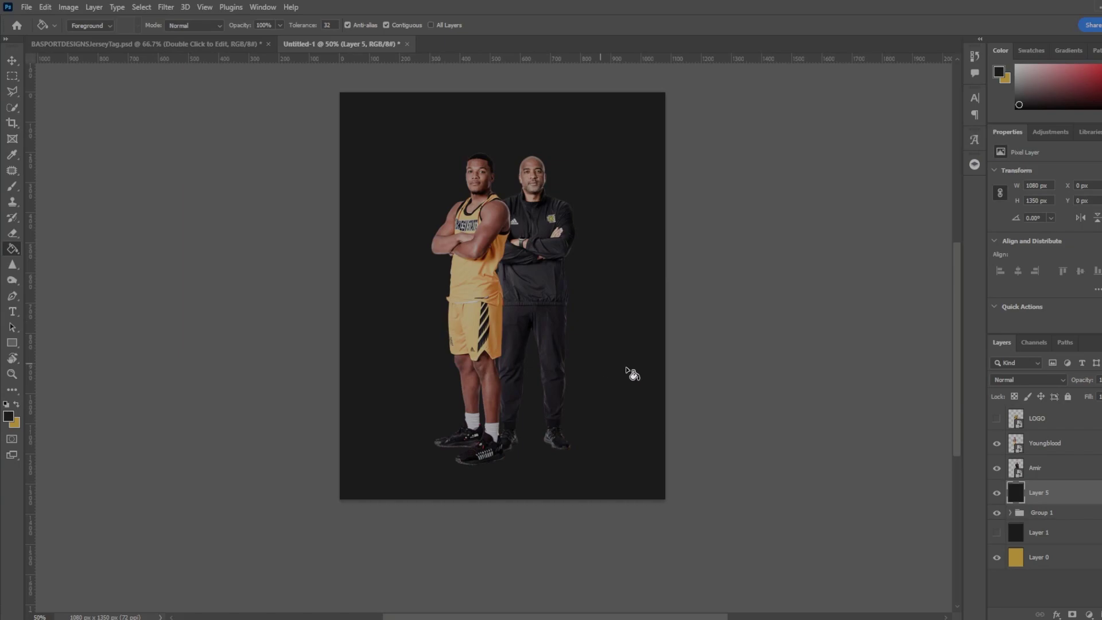
key(ctrl+alt+g)
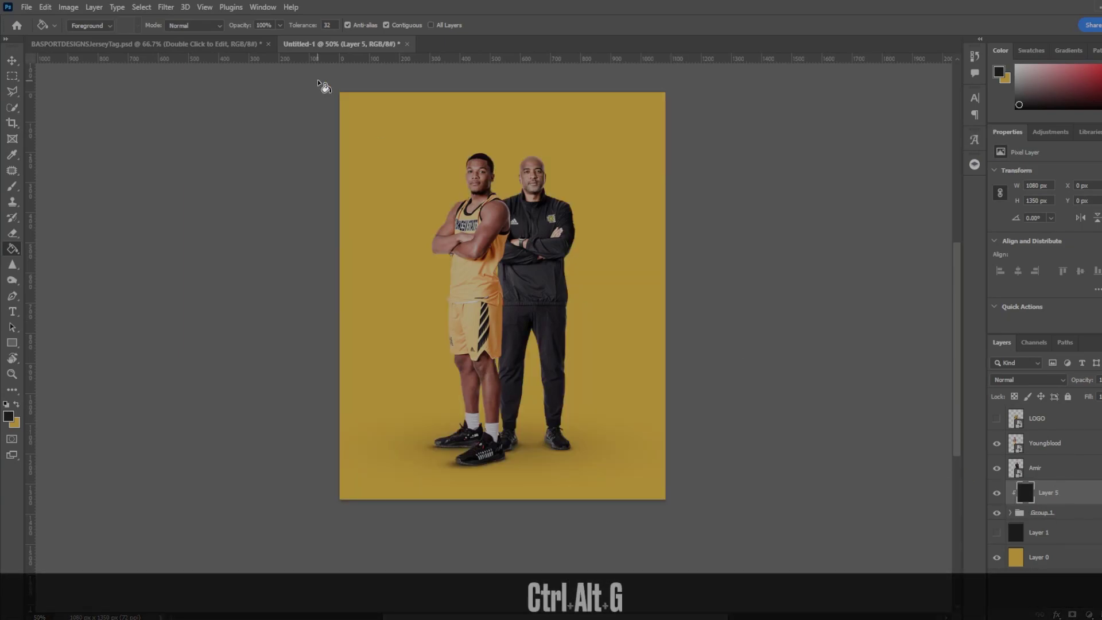
Apply Add Noise to the clipped dark layer with a 10% amount and Uniform distribution, and inspect the shadows at 100%.
click(166, 7)
mouse_move(194, 195)
click(339, 196)
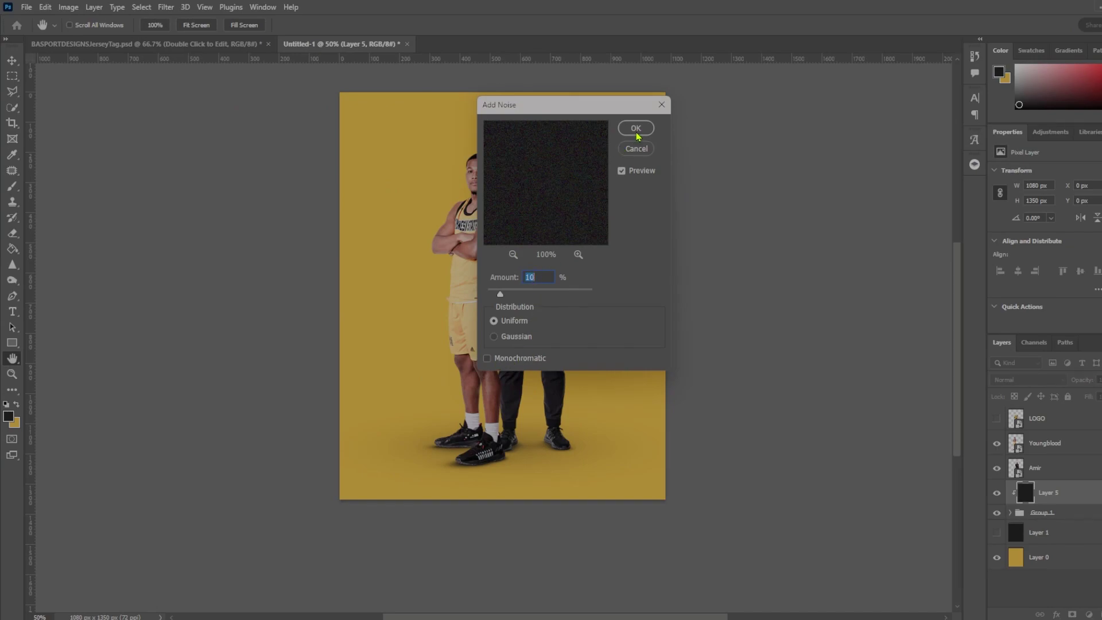
click(636, 129)
key(g)
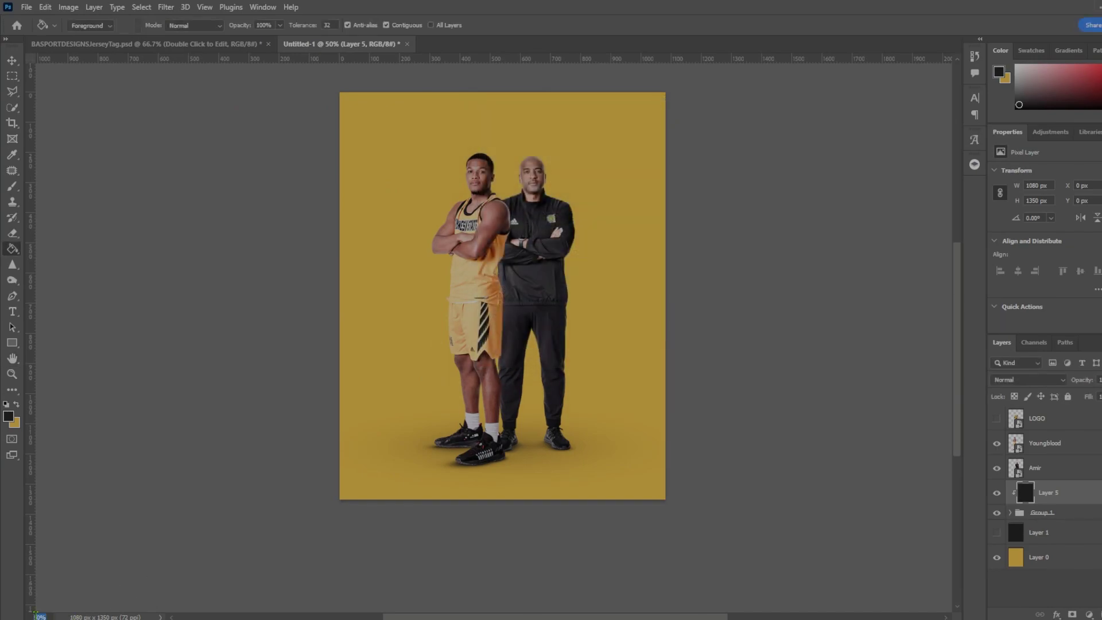
text(100)
key(Return)
drag(430, 423, 345, 86)
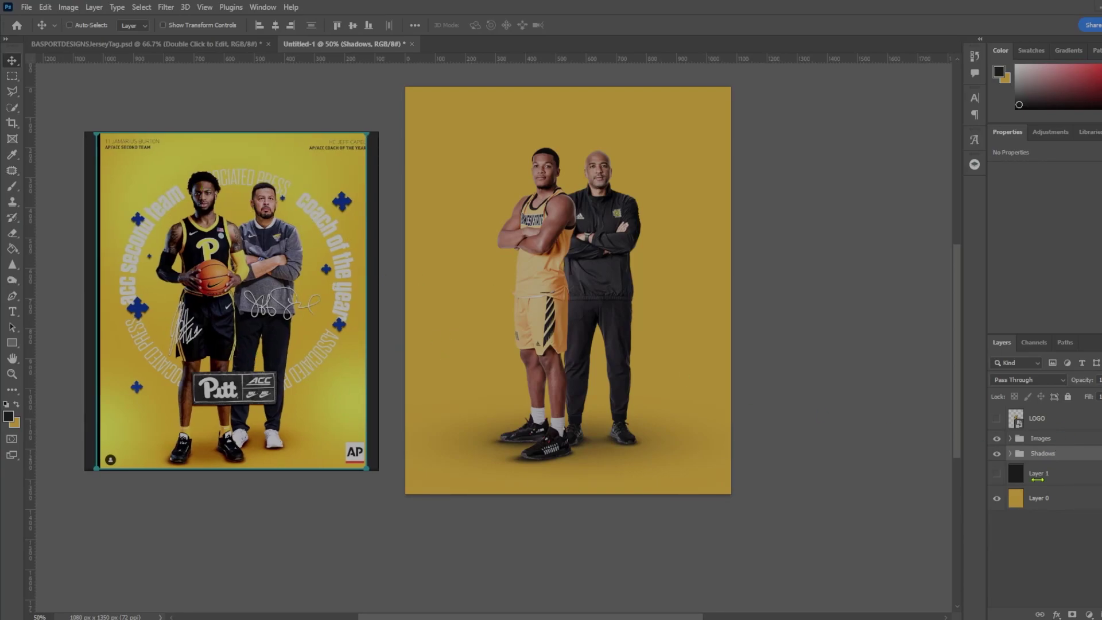
Above Layer 1, draw a circle about 784 px across around the figures' upper bodies with no fill and no stroke.
click(1057, 481)
scroll(629, 459, up, 1)
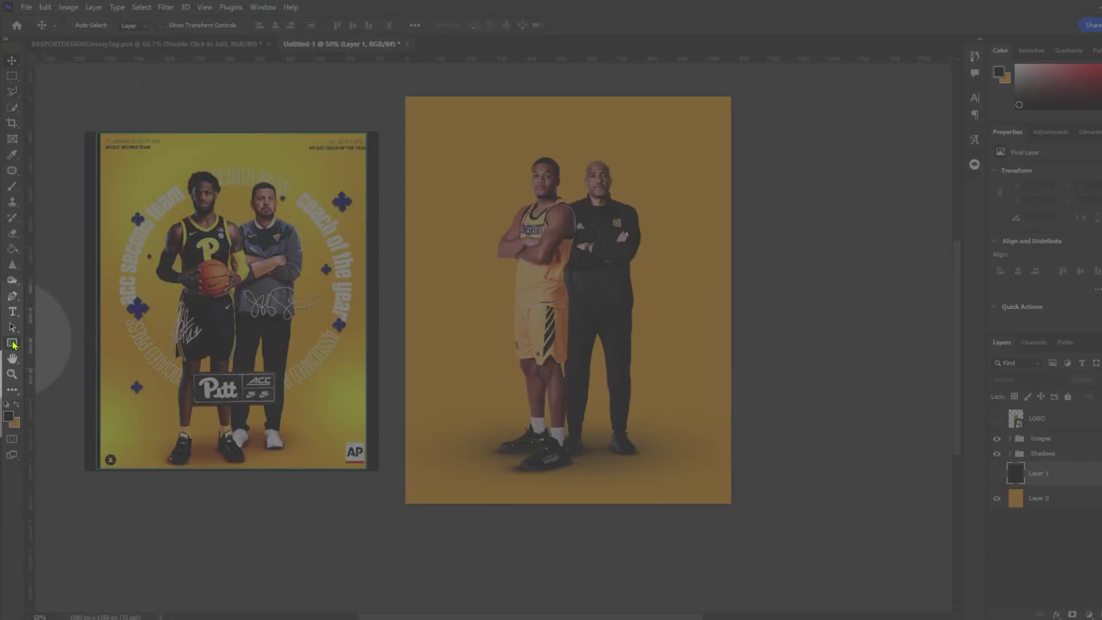
click(12, 343)
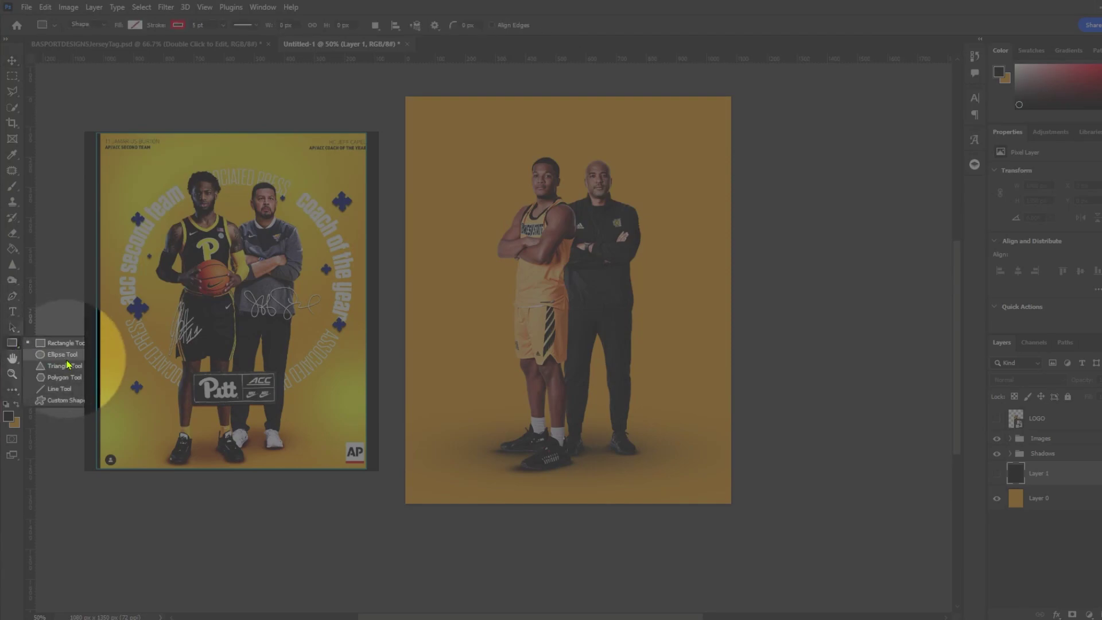
click(62, 354)
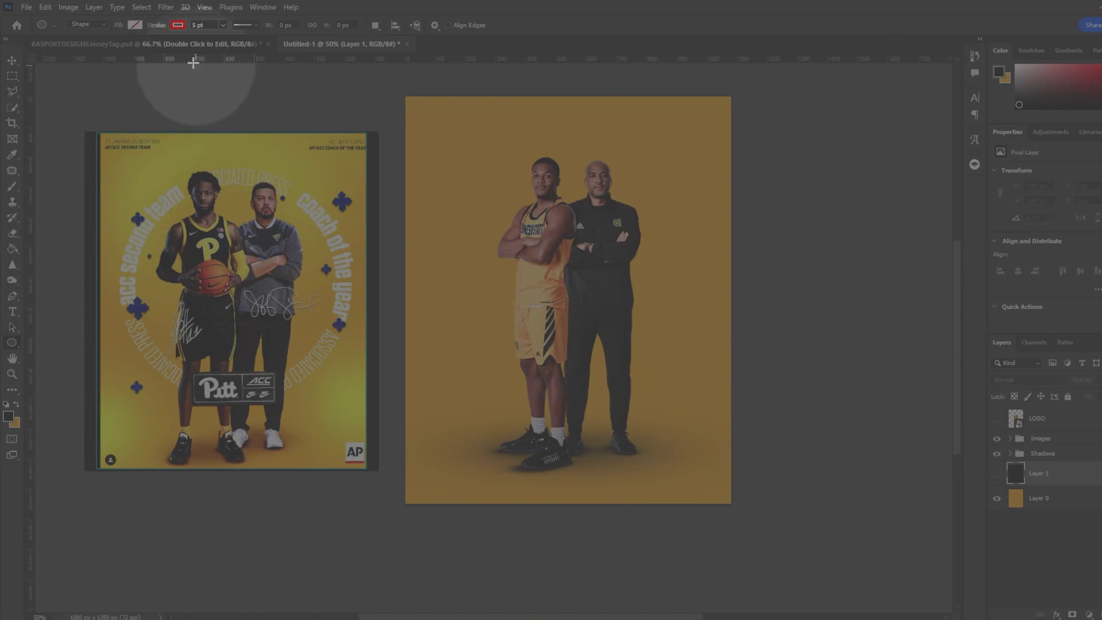
click(135, 26)
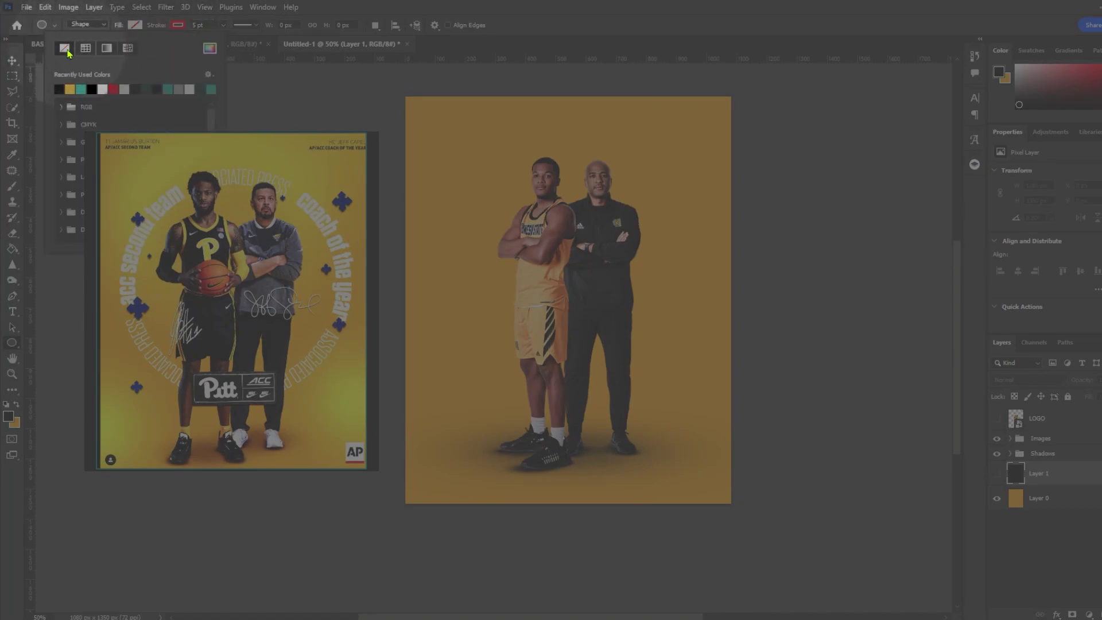
click(178, 25)
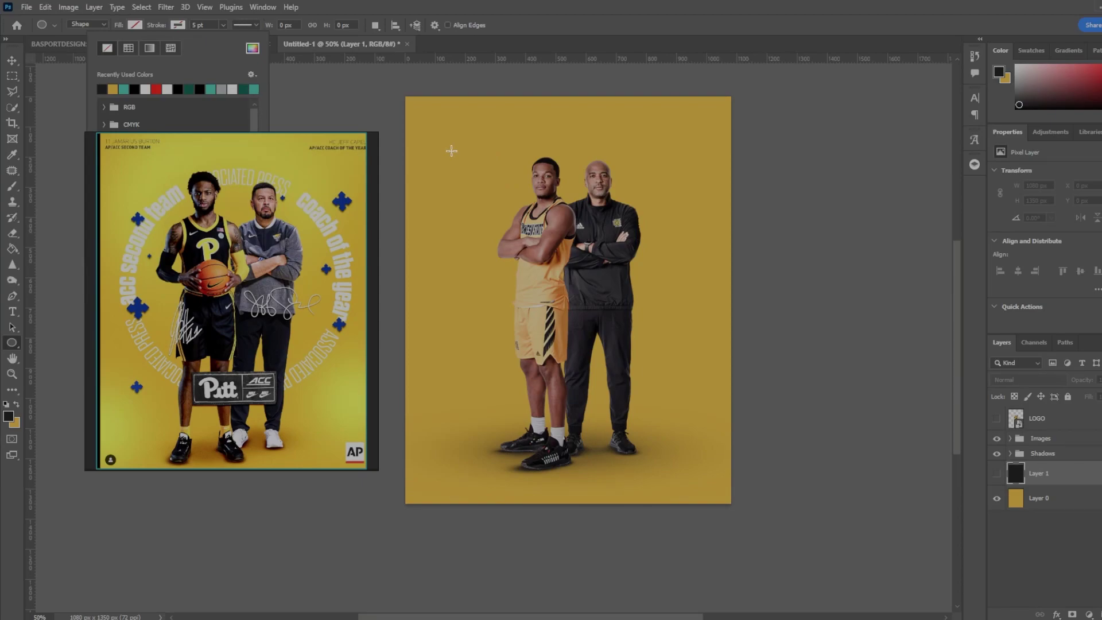
key(shift)
drag(452, 150, 685, 408)
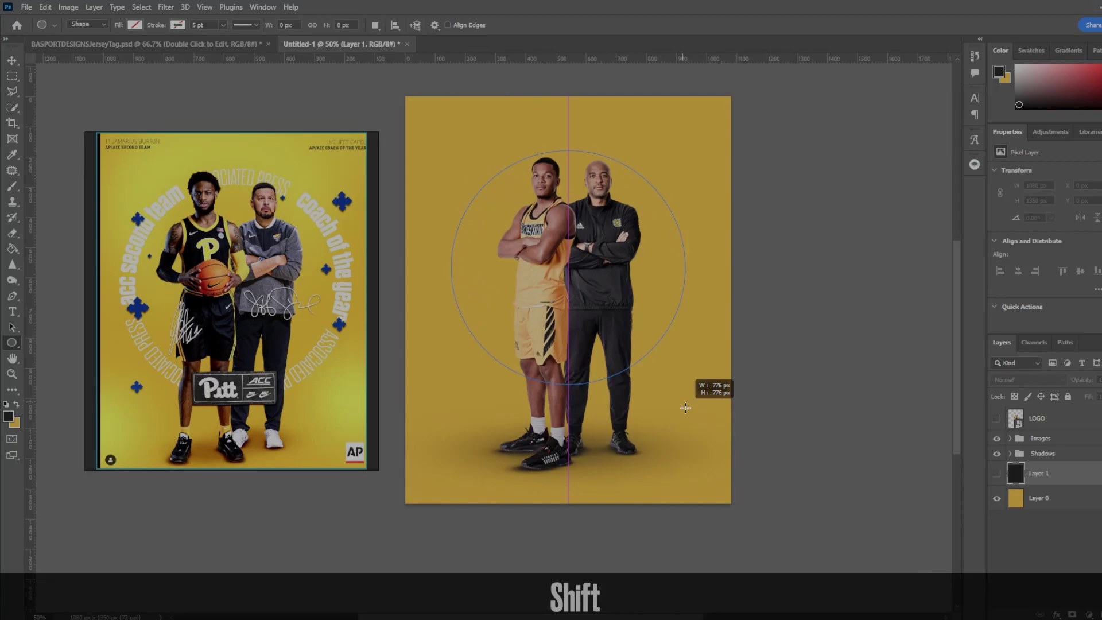
drag(686, 407, 687, 415)
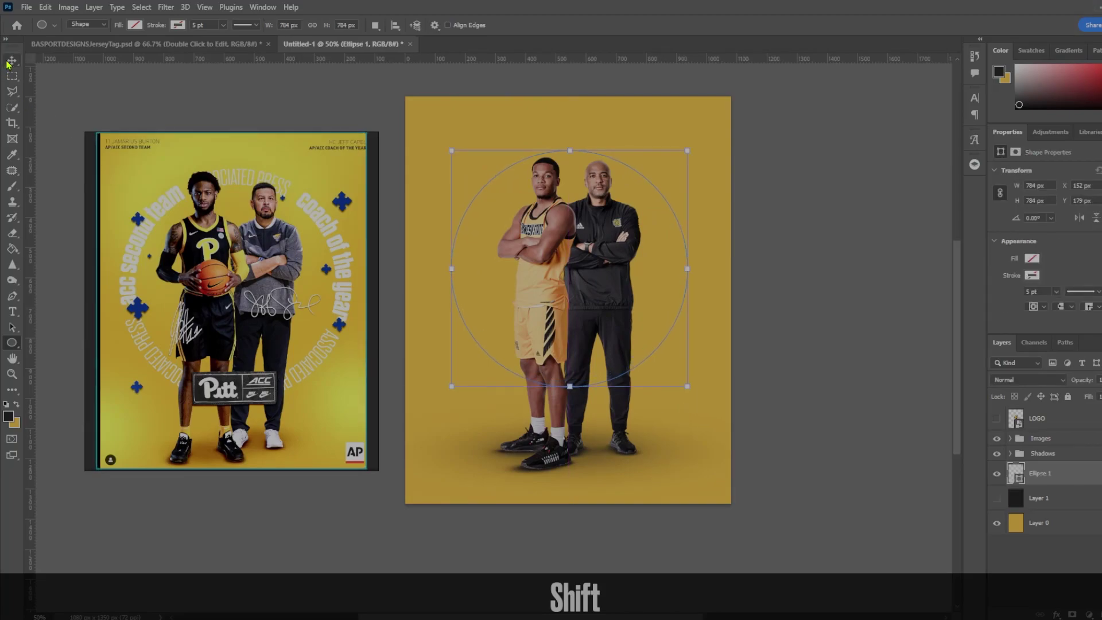
Move the circle down the canvas to about X 148 px, Y 310 px so it rings the figures from chin to ankles.
click(11, 60)
drag(610, 279, 612, 319)
click(12, 342)
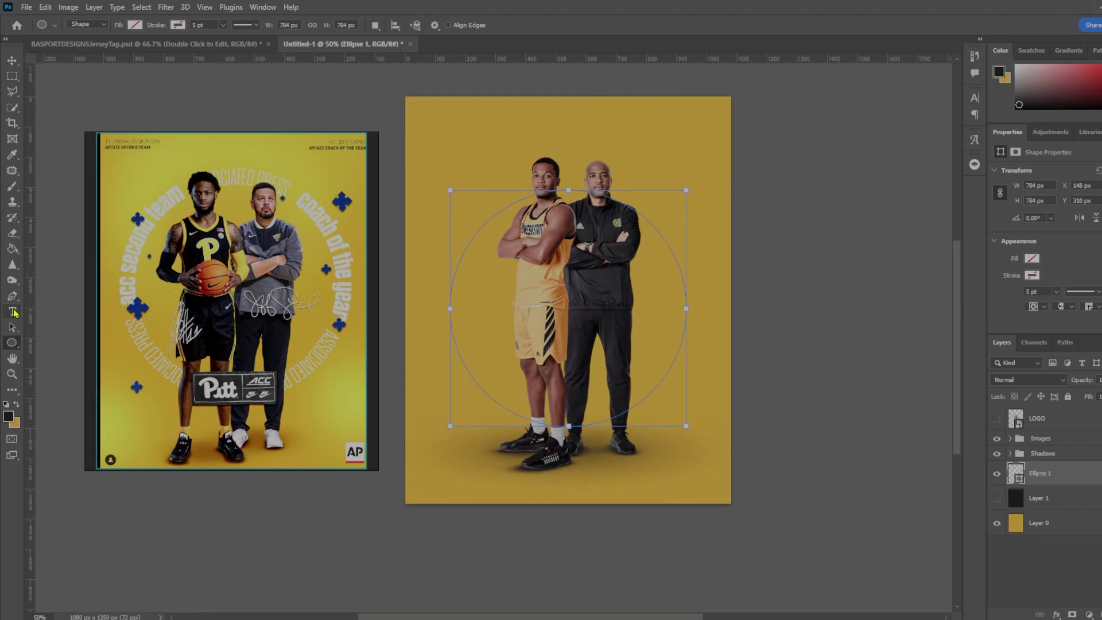
Start path text on the circle's upper-left edge and set all the placeholder text to white (ffffff).
click(12, 311)
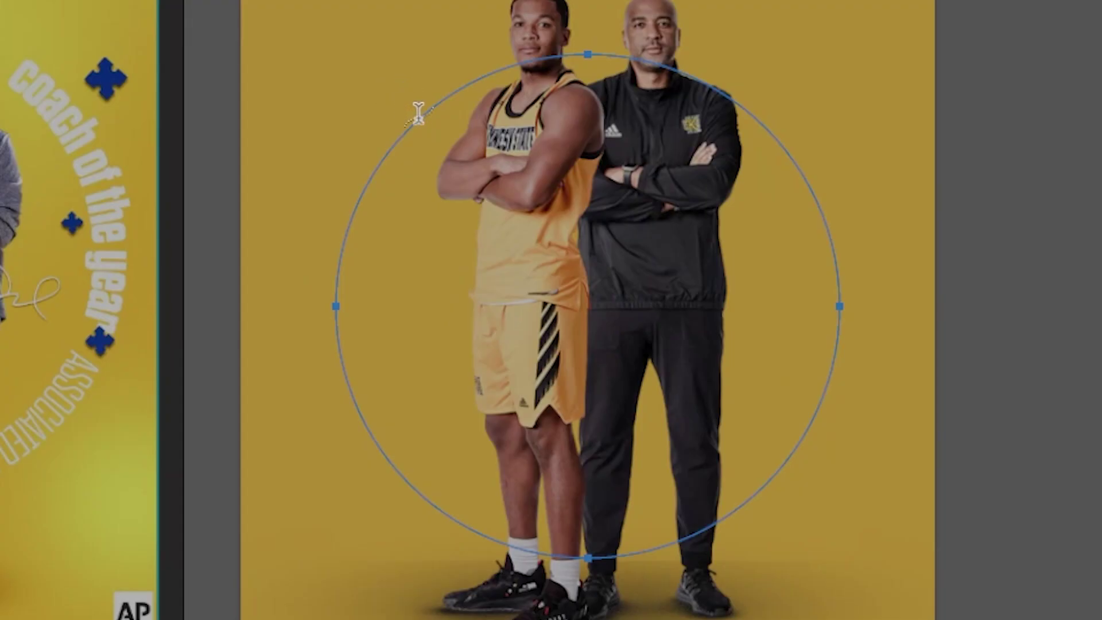
click(418, 113)
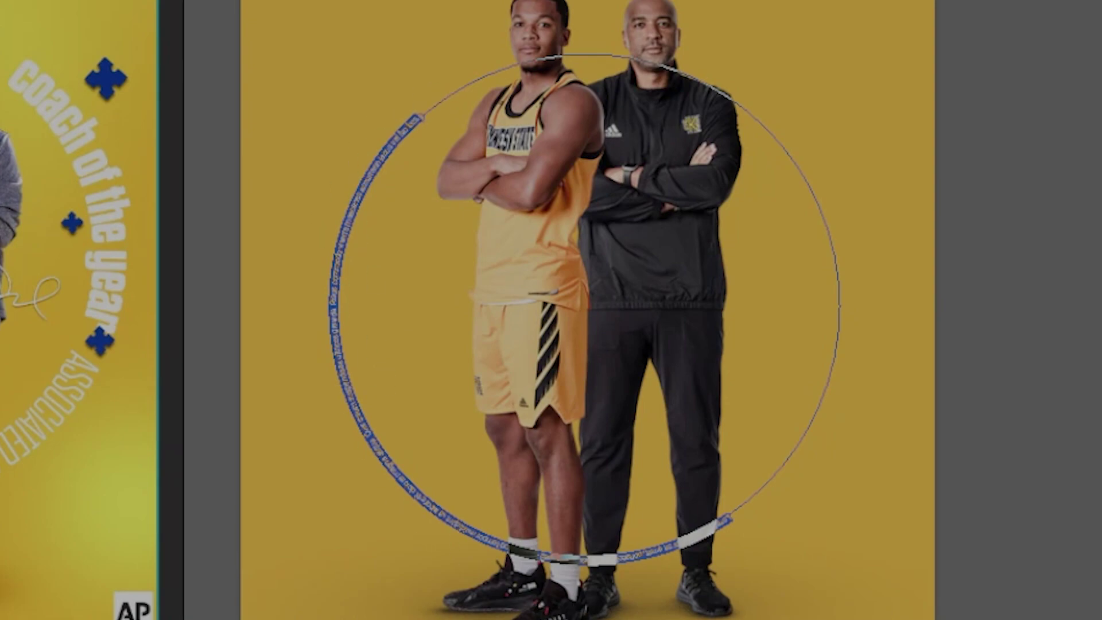
key(ctrl+a)
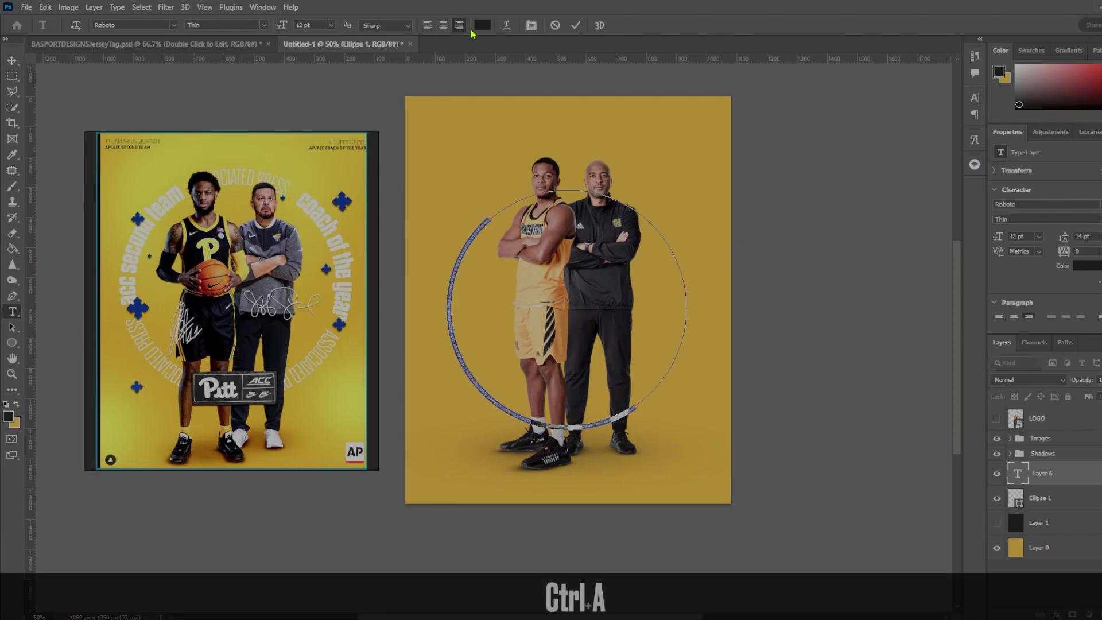
click(484, 25)
click(643, 406)
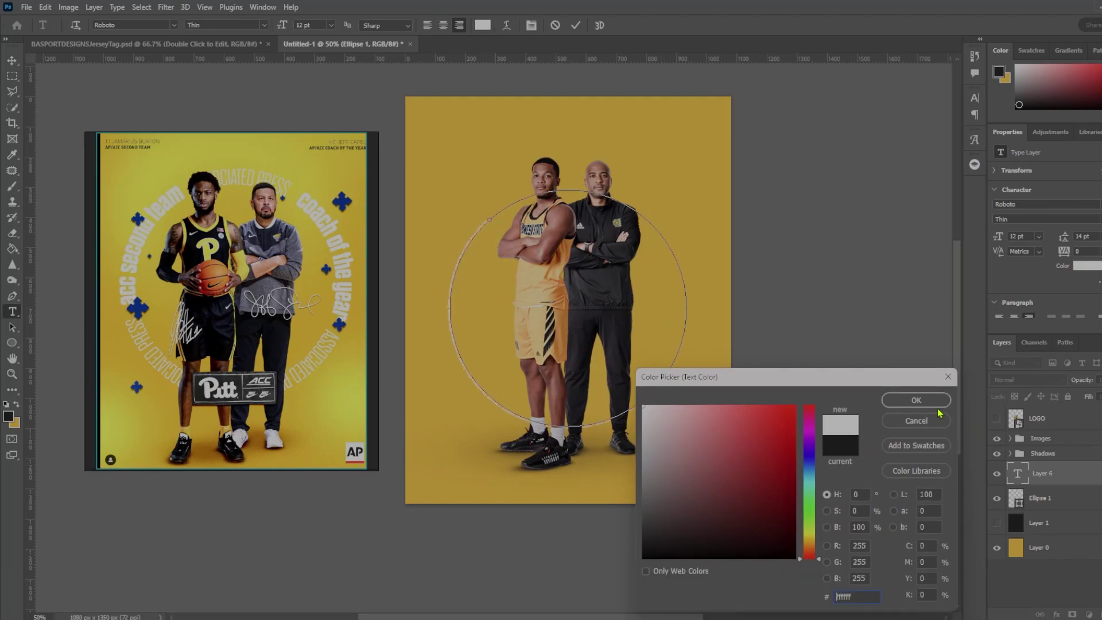
click(892, 404)
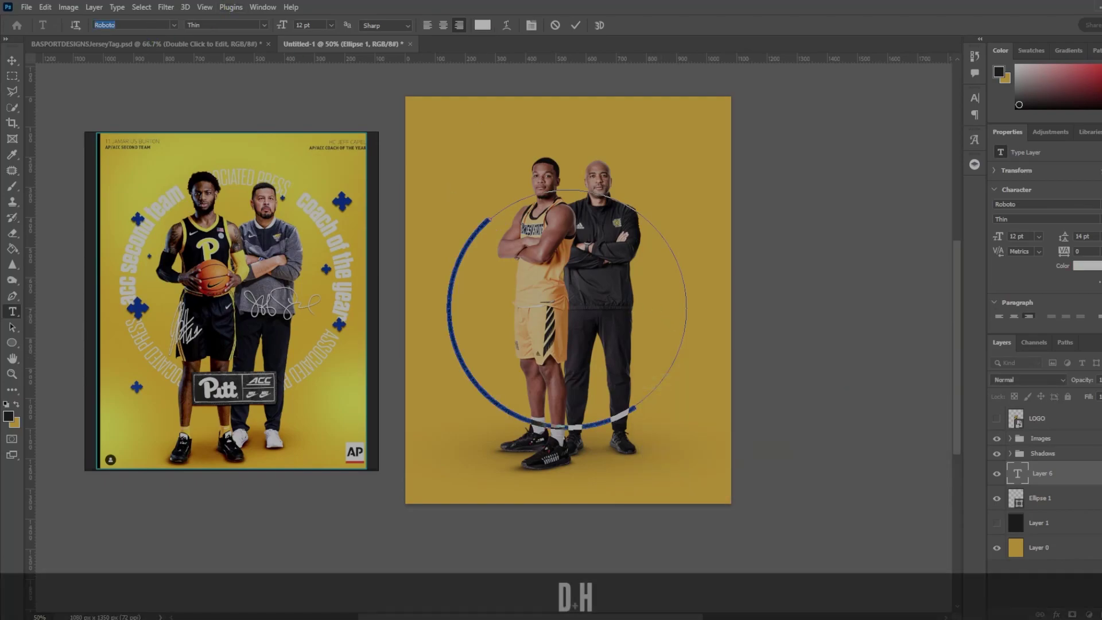
Set the circular placeholder text to Dharma Gothic M Heavy at 72 pt.
text(dhrama)
key(ctrl+a)
text(dha)
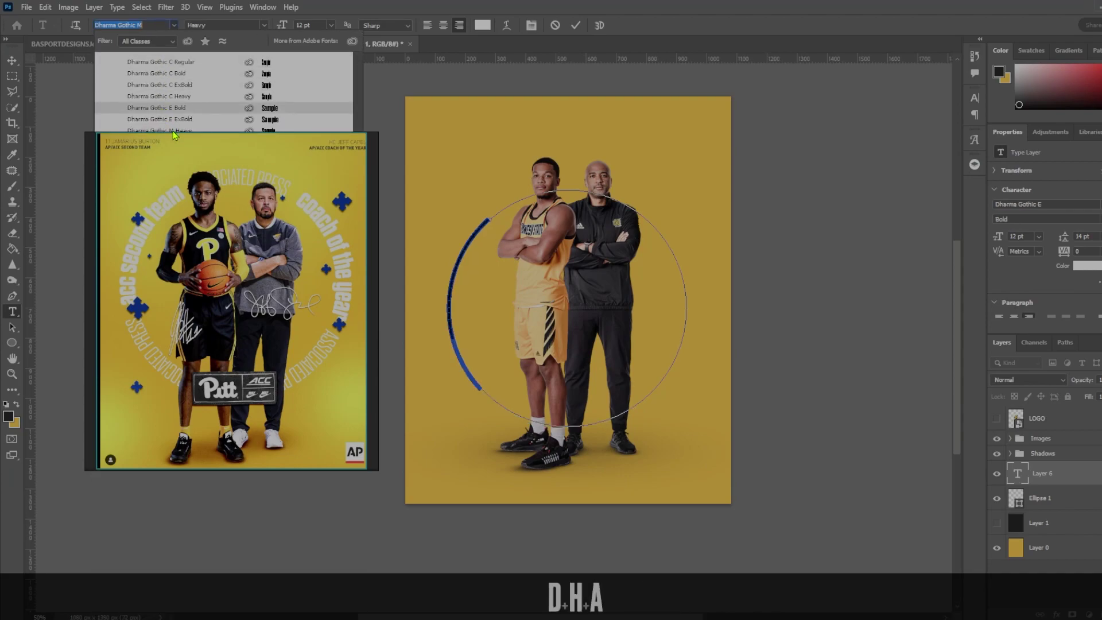
click(175, 131)
click(331, 26)
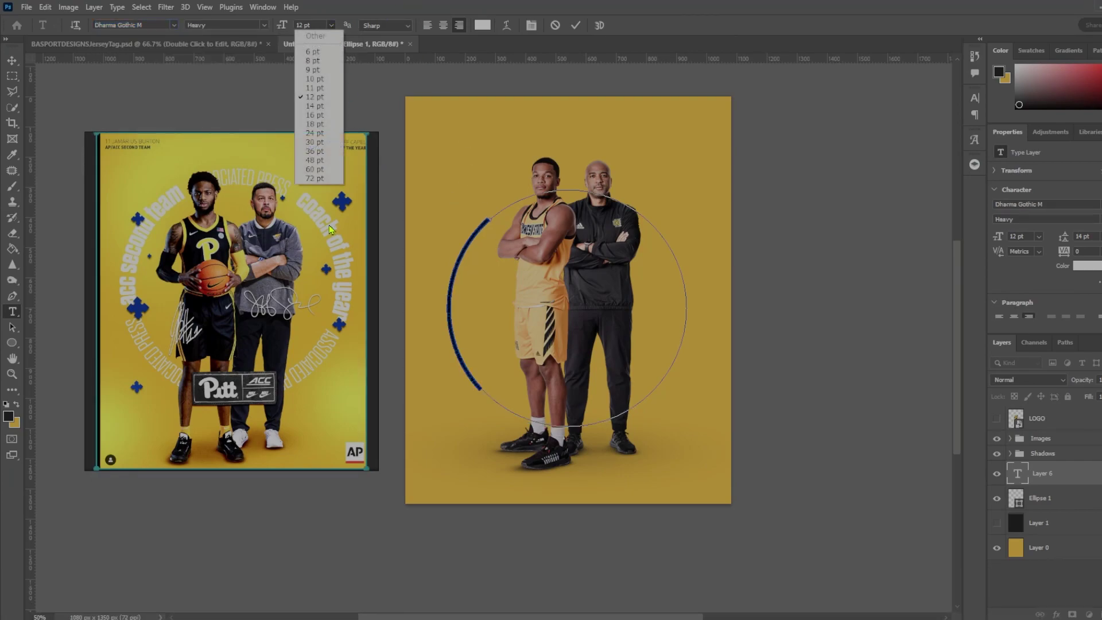
click(315, 178)
click(503, 202)
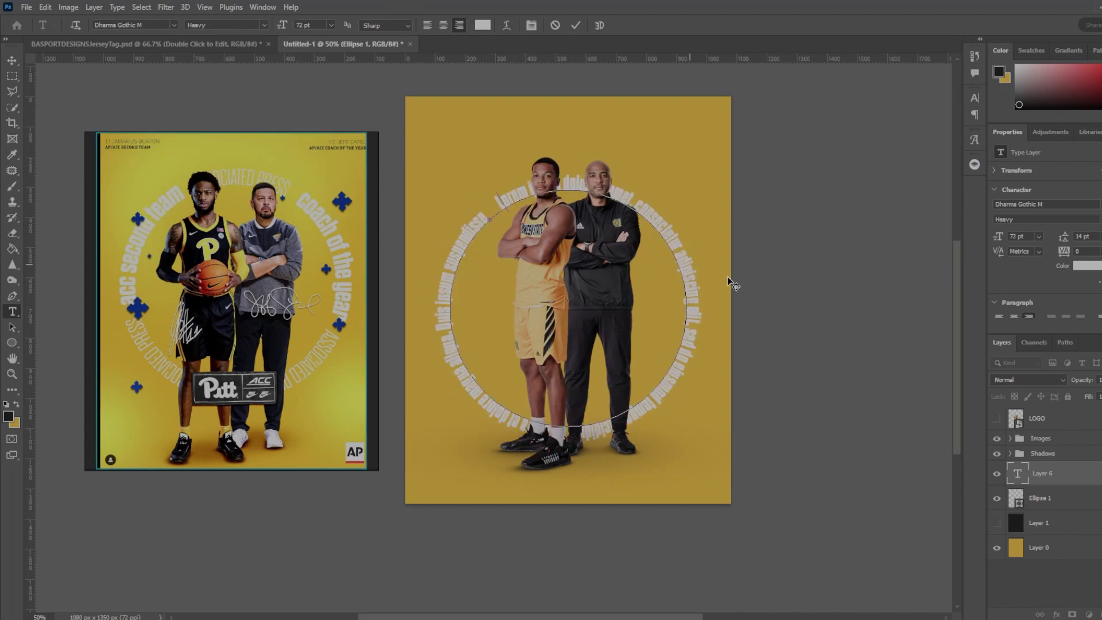
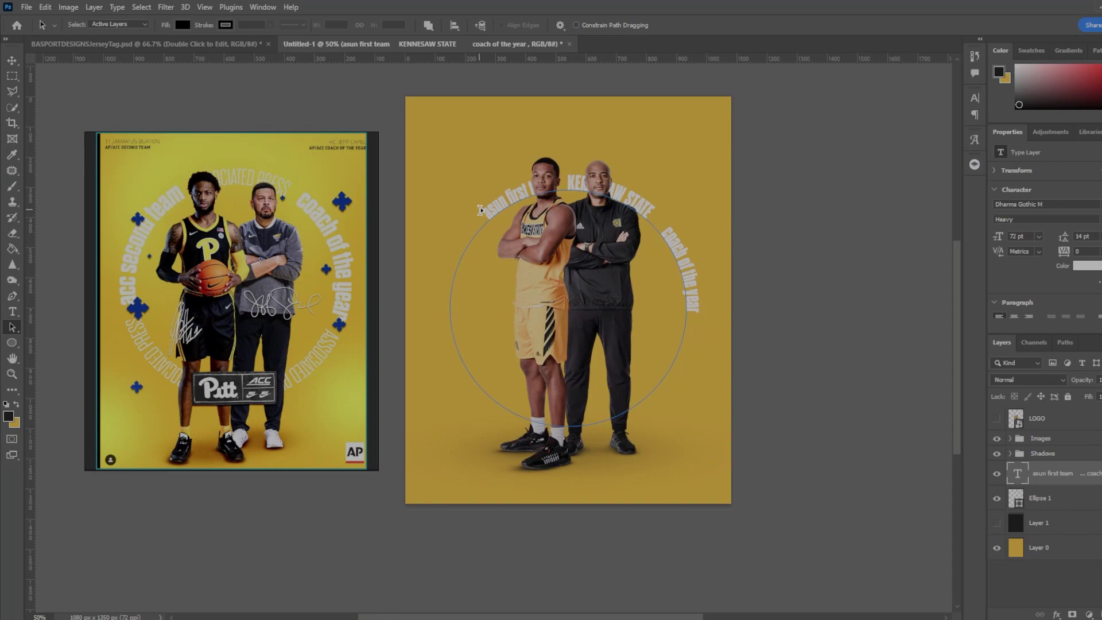
Slide the path text's start down to the circle's left side and enlarge the text to 100 pt.
drag(481, 210, 444, 251)
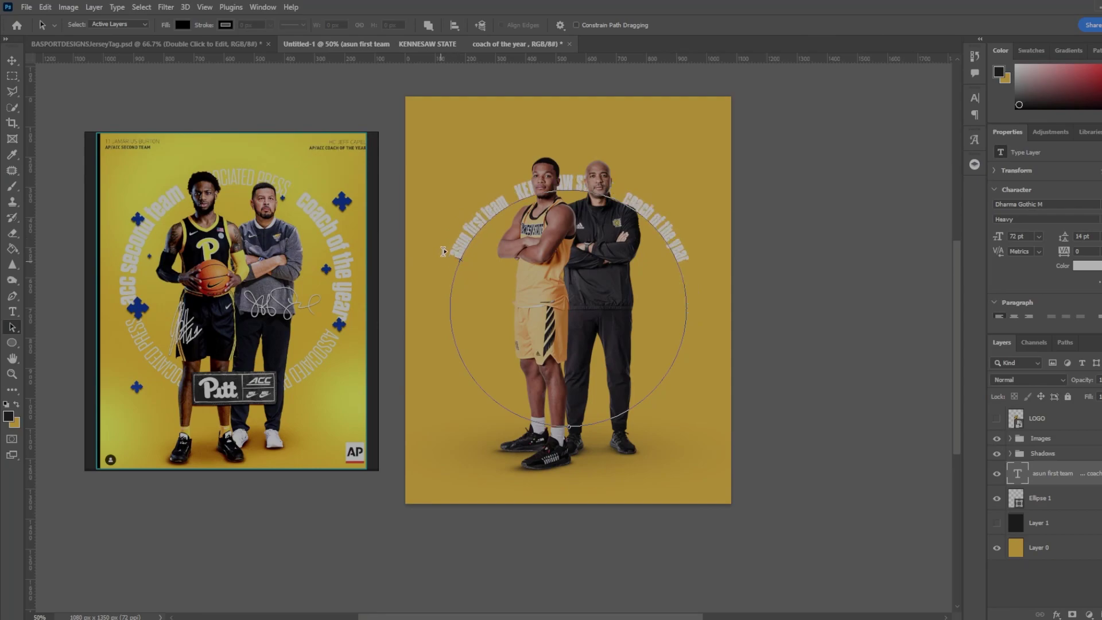
click(12, 311)
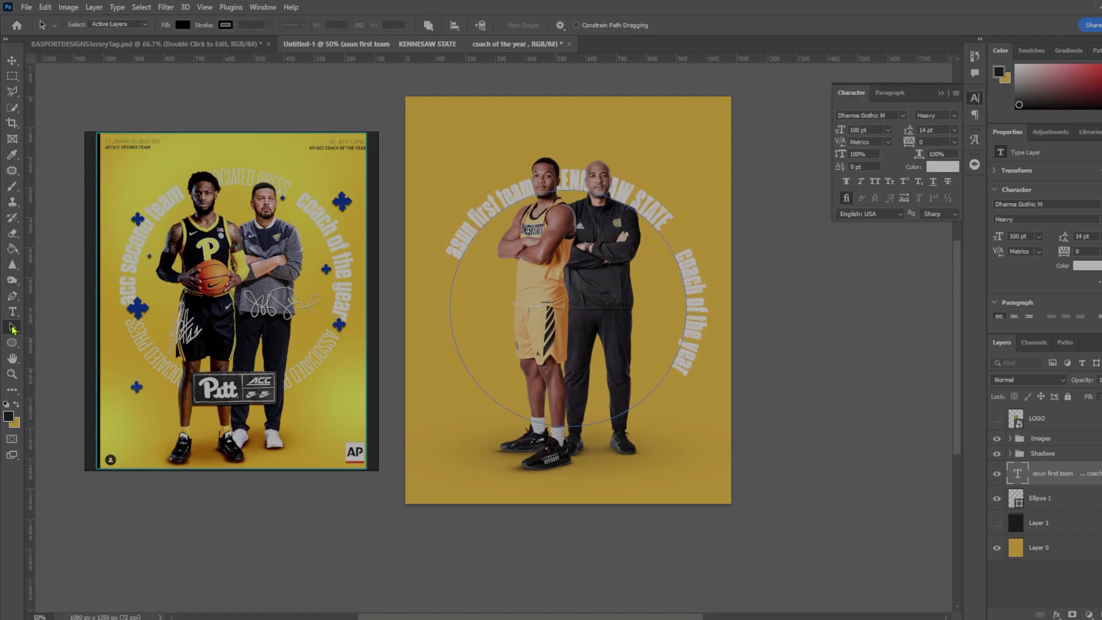
drag(453, 257, 427, 304)
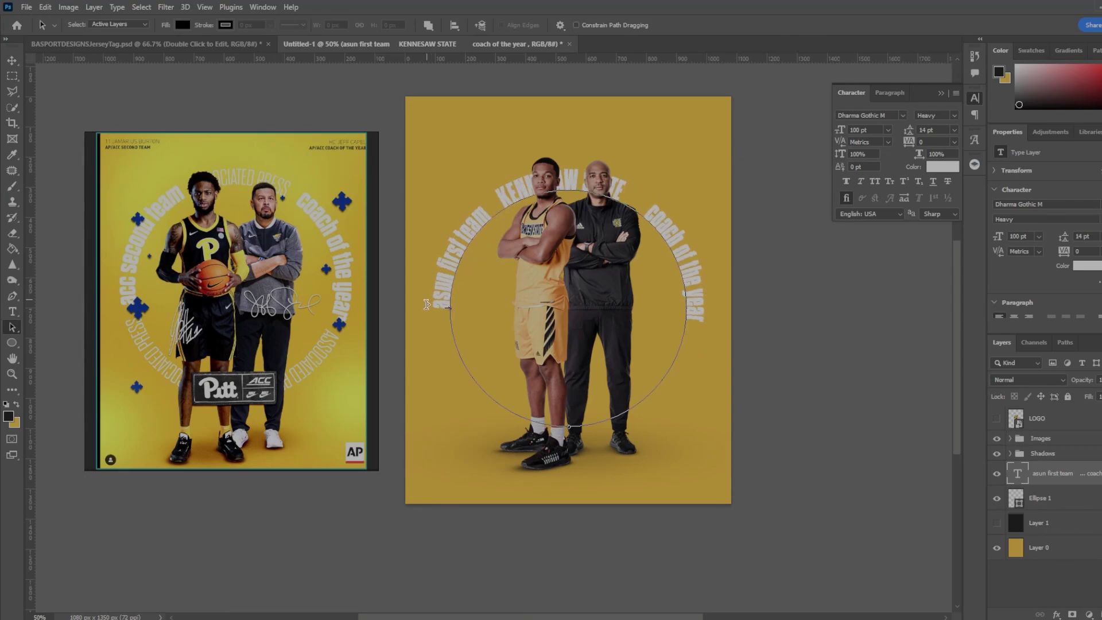
Move the circular text up slightly behind the figures and reduce all of it to 97 pt.
click(12, 61)
key(ctrl+z)
key(ctrl+shift+z)
key(ctrl+z)
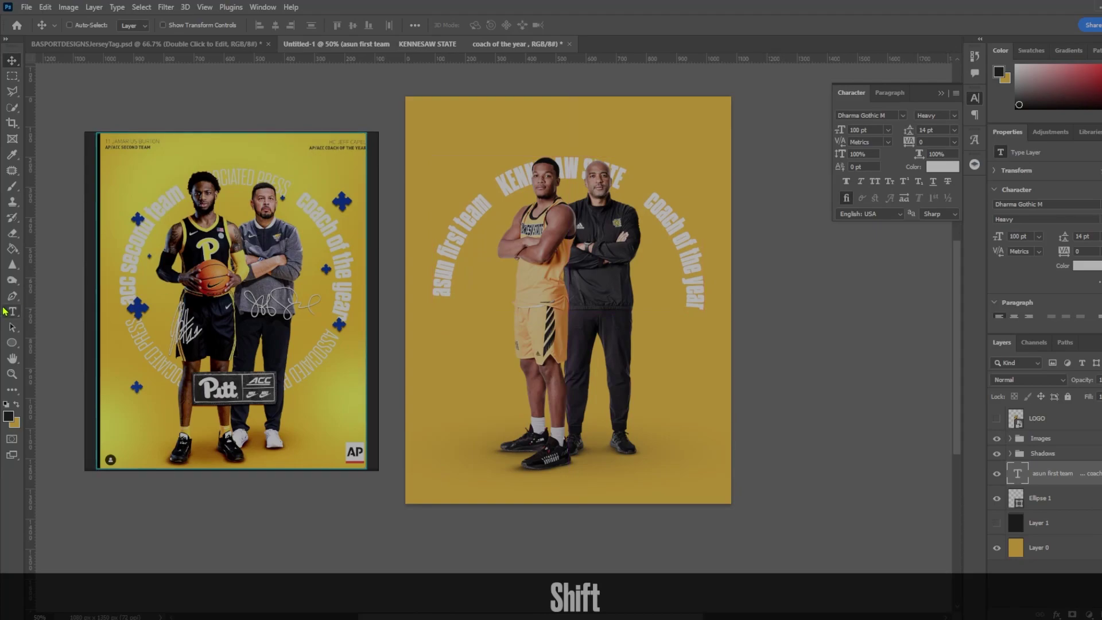
click(12, 312)
click(450, 270)
key(ctrl+a)
drag(842, 131, 840, 132)
click(701, 287)
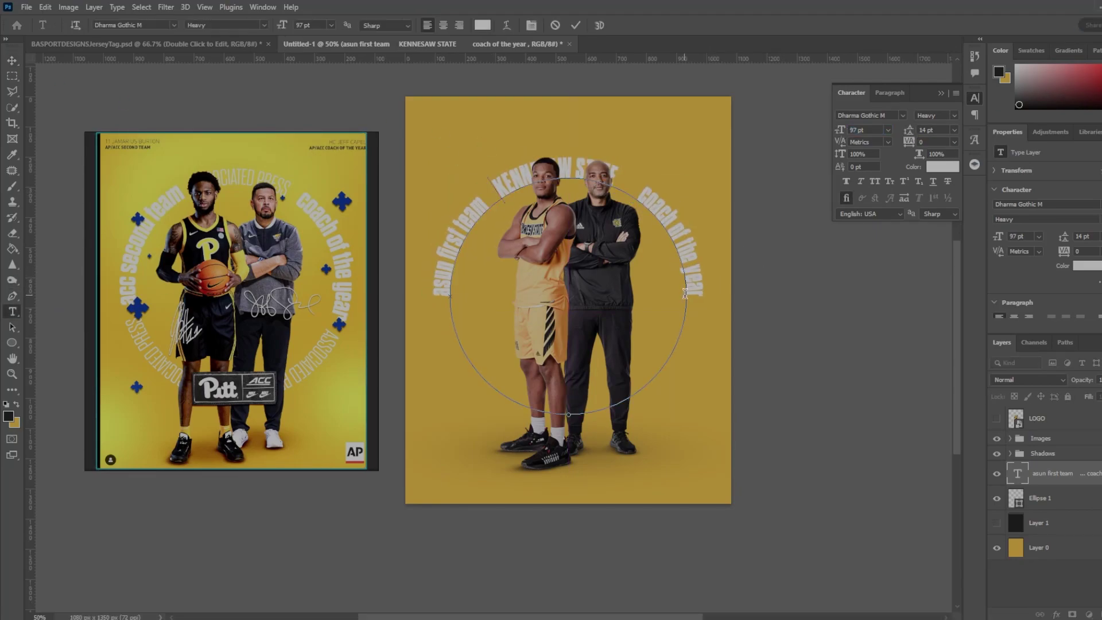
Tighten the gap before "coach of the year" and shift the text's start slightly up the circle to balance it around the figures.
drag(640, 190, 609, 182)
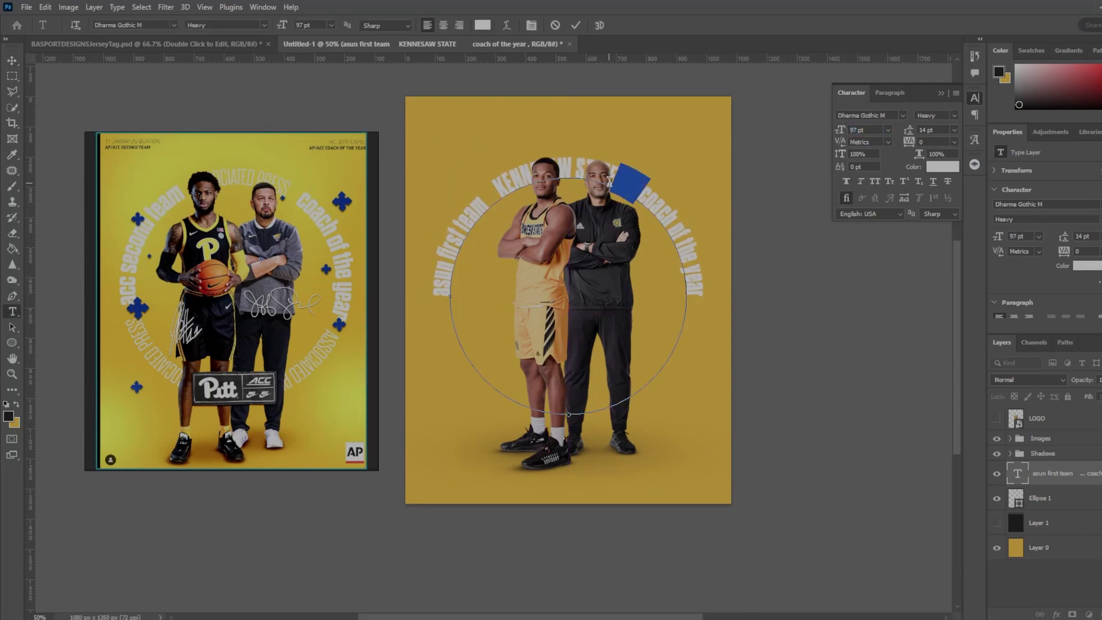
key(BackSpace)
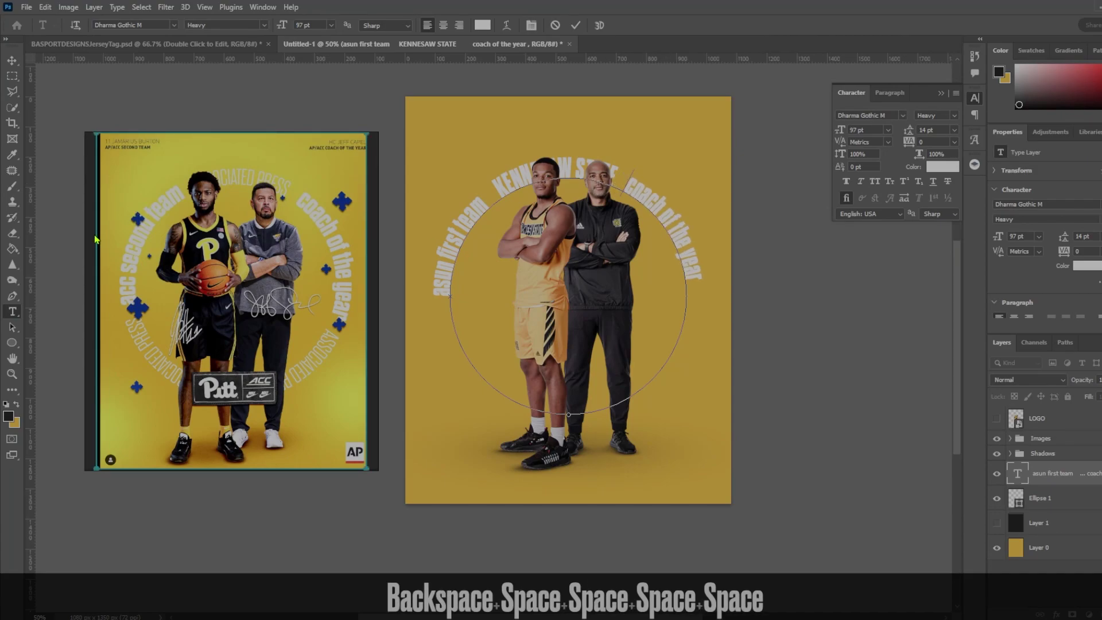
click(12, 326)
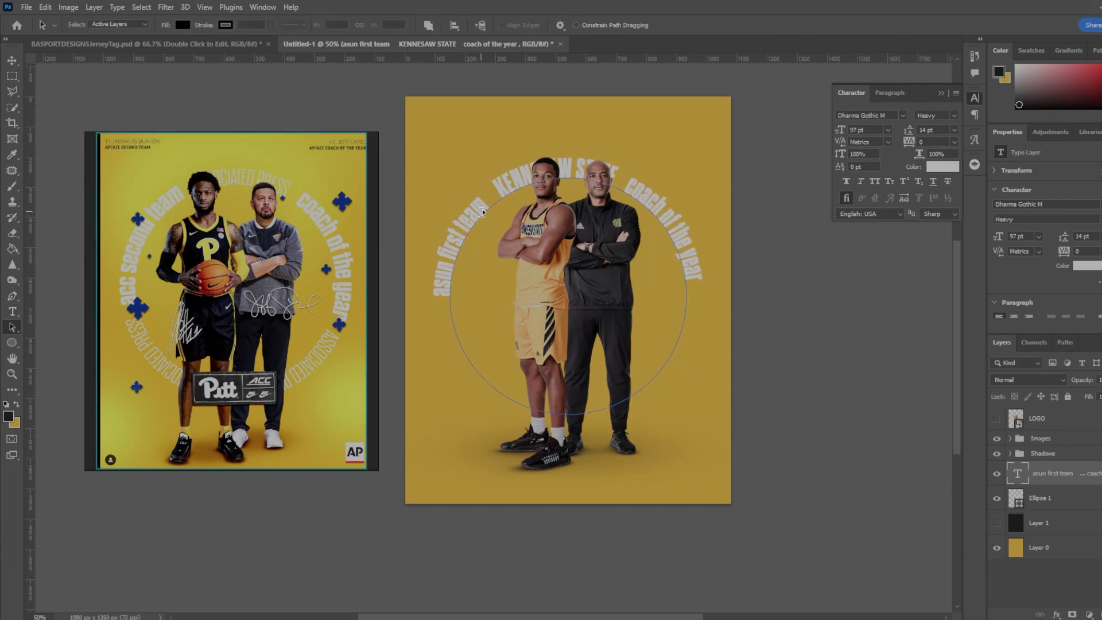
drag(482, 211, 431, 283)
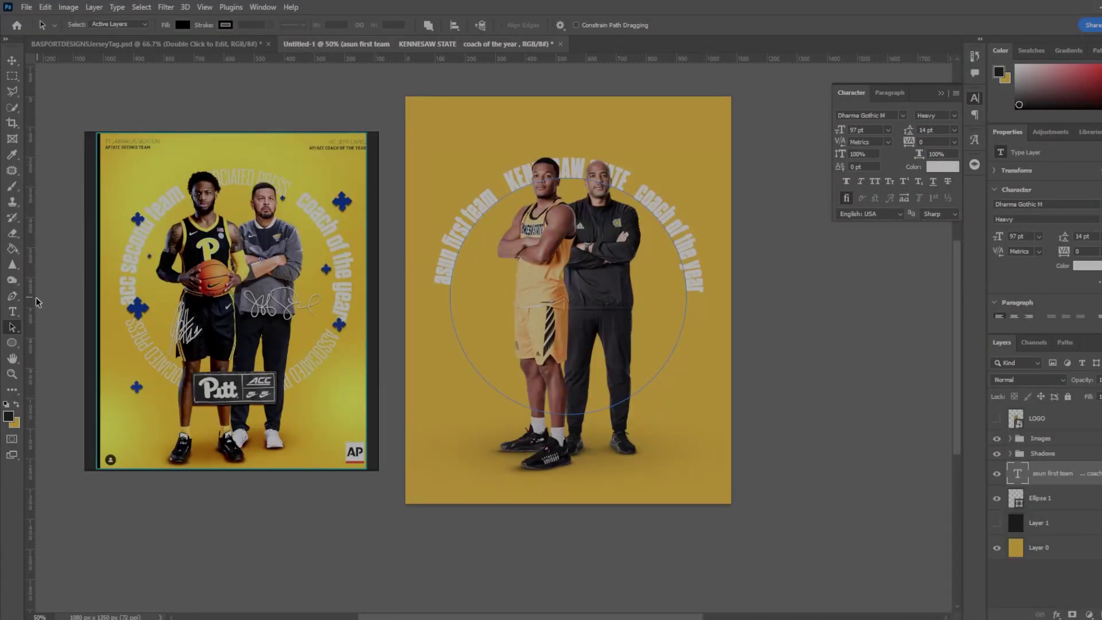
Add "kennesaw state university" after "coach of the year" and set it in Dharma Gothic C Bold, all caps.
click(13, 311)
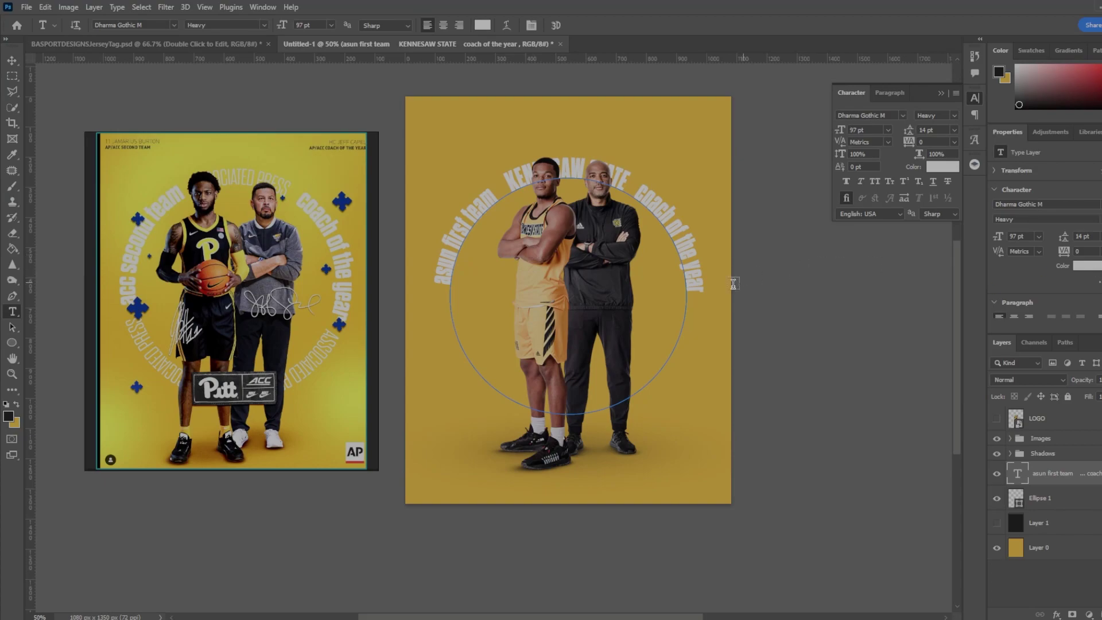
click(691, 292)
text(kennesaw state university)
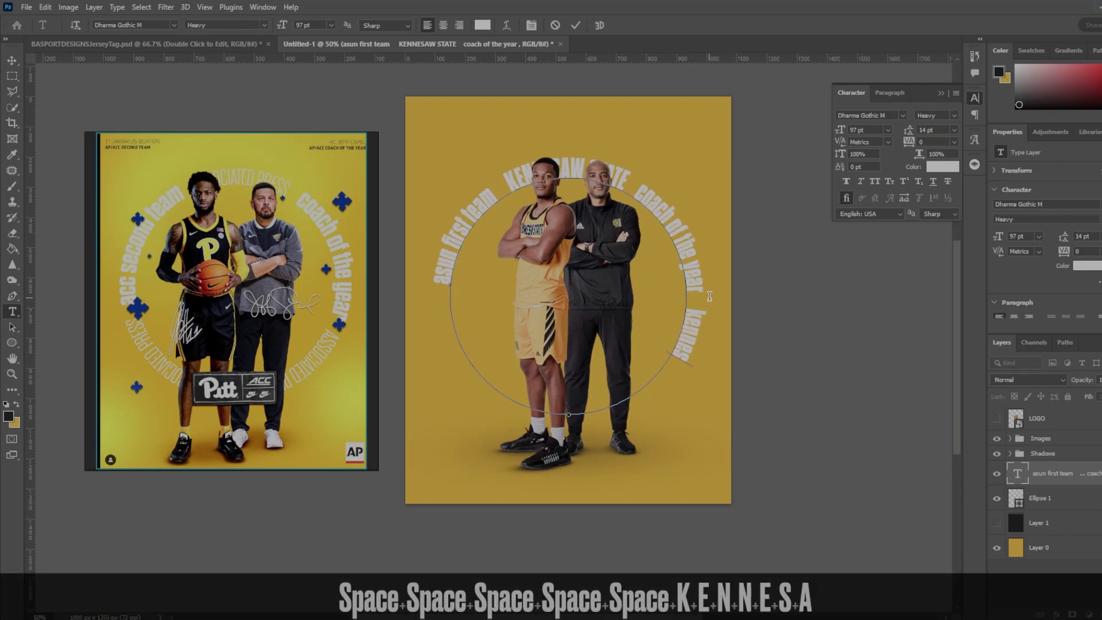
drag(662, 389, 711, 310)
click(858, 115)
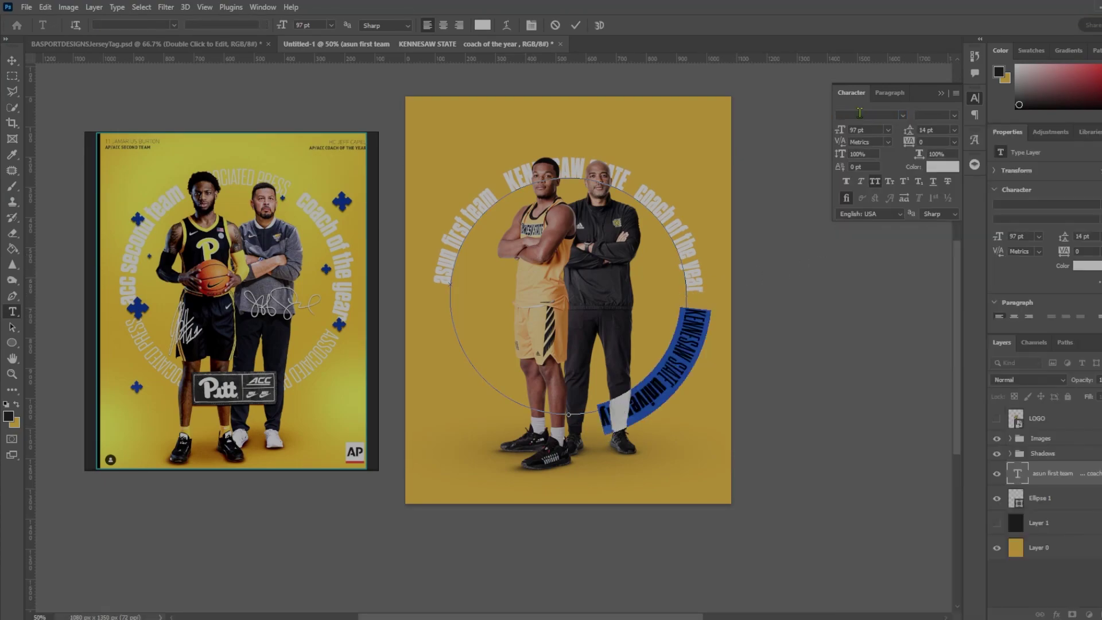
text(Dharma Gothic C)
key(Return)
click(875, 182)
Set the "KENNESAW STATE" text between the two award titles in Dharma Gothic C Bold.
drag(633, 180, 502, 179)
click(858, 115)
text(Dharma Gothic C)
key(Return)
Extend the path text around the whole circle and fill the remaining arc with copies of "KENNESAW STATE UNIVERSITY".
drag(696, 263, 690, 249)
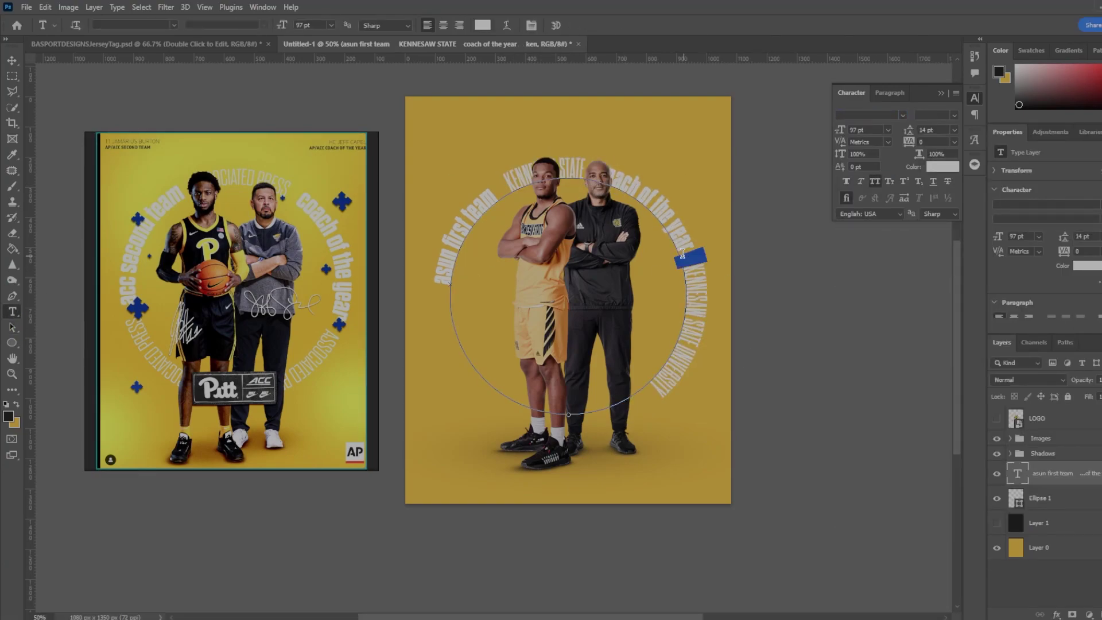
drag(660, 394, 695, 265)
key(ctrl+c)
key(ctrl+v)
click(12, 327)
drag(568, 414, 423, 284)
click(12, 312)
drag(509, 418, 647, 398)
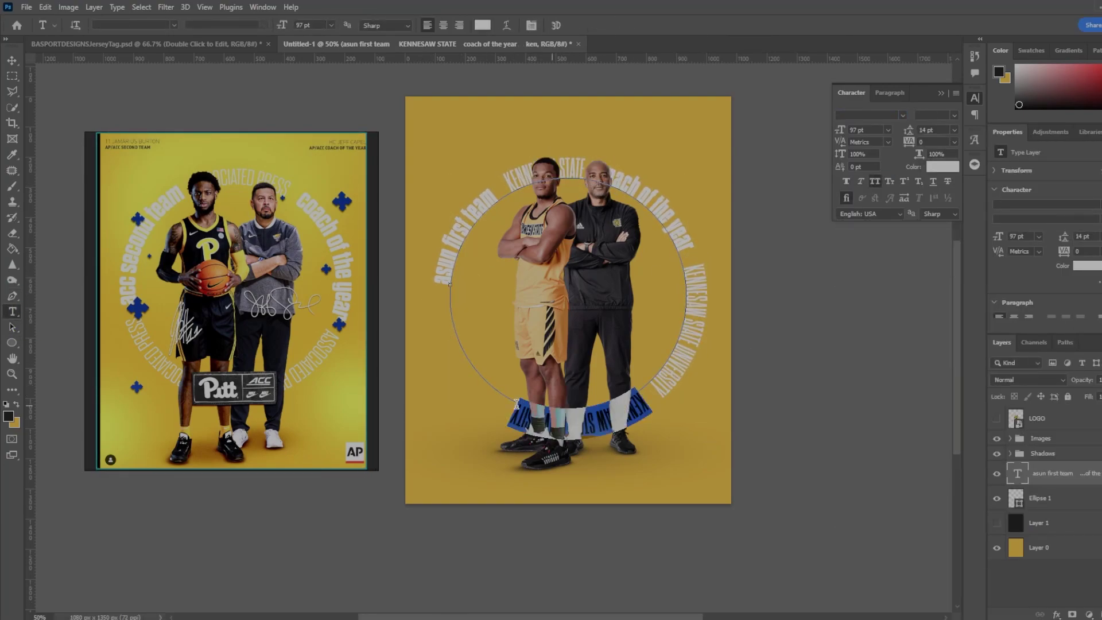
click(510, 418)
key(ctrl+v)
Scale the circular text to about 92.4%, rotate it about 10° clockwise and centre it around the figures.
click(12, 60)
drag(603, 308, 601, 308)
key(ctrl+t)
drag(688, 134, 709, 152)
drag(692, 452, 655, 403)
drag(577, 264, 595, 263)
drag(674, 402, 690, 429)
drag(588, 242, 584, 248)
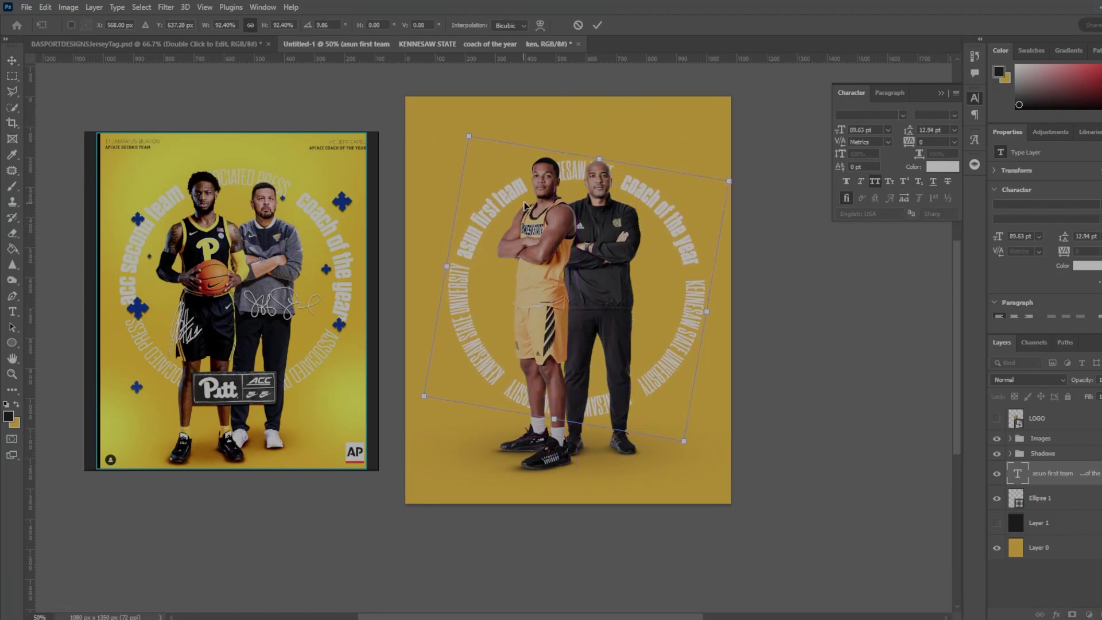
key(ctrl+z)
key(ctrl+z)
key(Return)
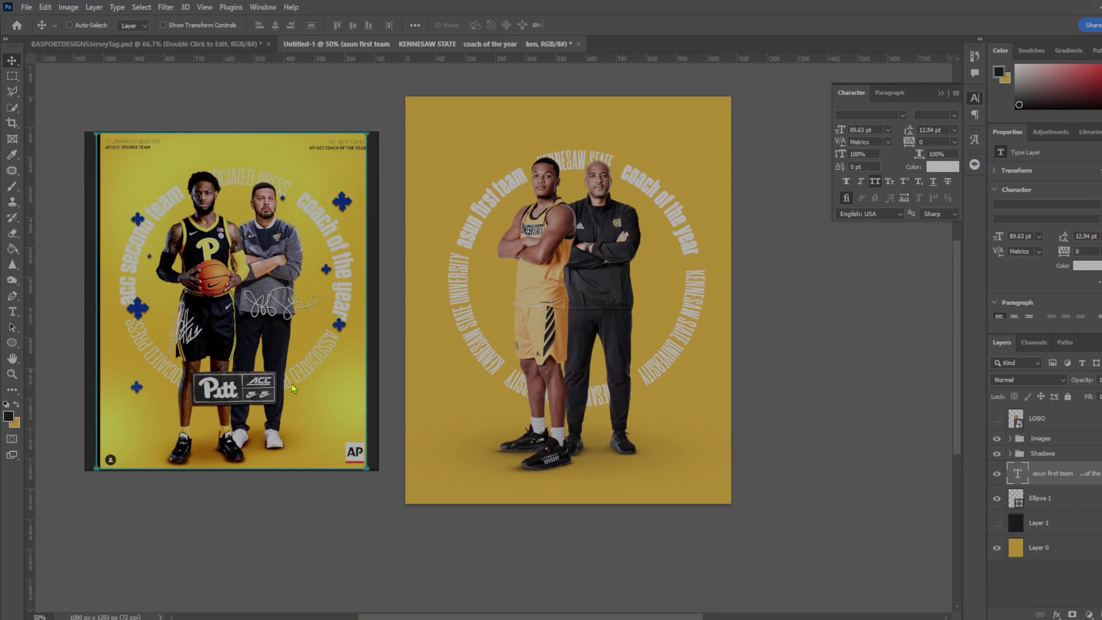
Bring the jersey tag from the BASPORTDESIGNSJerseyTag document into the poster above the Images group.
click(1040, 440)
click(169, 46)
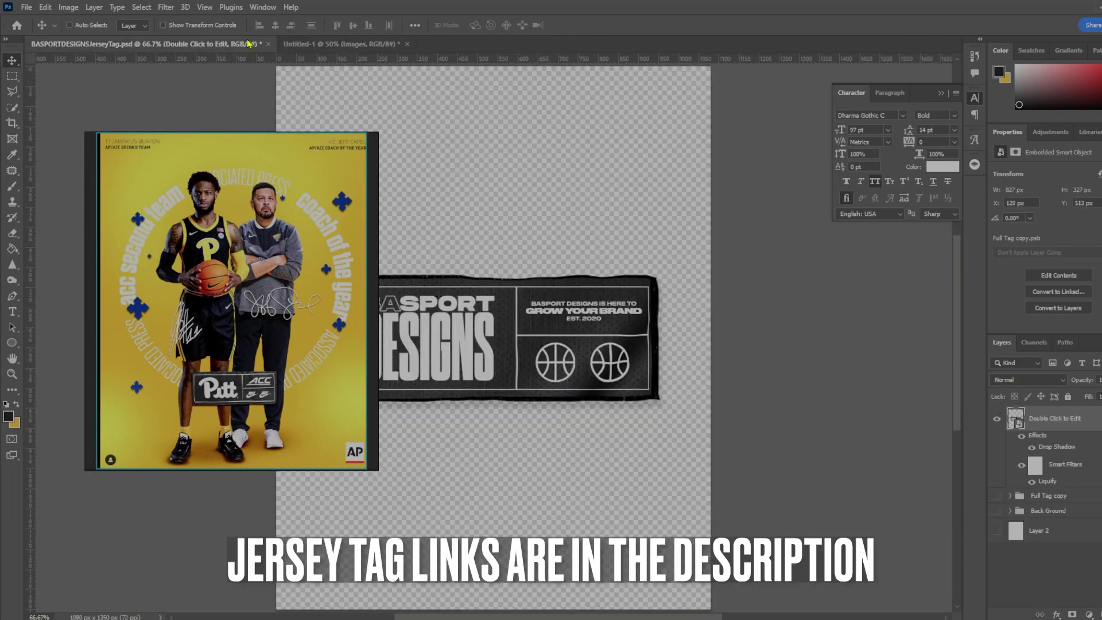
drag(248, 44, 250, 310)
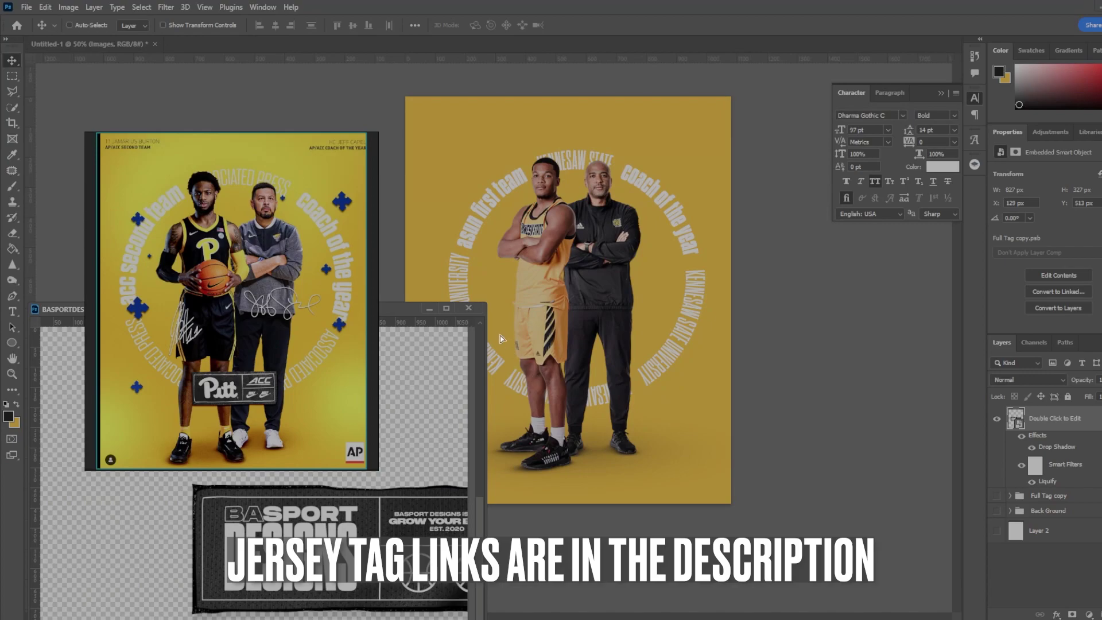
drag(396, 310, 399, 45)
drag(516, 425, 585, 355)
Scale the jersey tag down to about 318 px wide and place it across the figures' lower legs.
key(ctrl+t)
click(595, 248)
drag(631, 109, 626, 414)
drag(623, 417, 582, 333)
key(Return)
Open the jersey tag's smart object contents and hide the BASPORT DESIGNS artwork layer.
double_click(1016, 443)
drag(297, 209, 230, 271)
ctrl+click(471, 356)
click(997, 516)
Copy the KS logo from the poster into the tag and scale it to about 236 × 222 px inside the large empty panel.
click(263, 45)
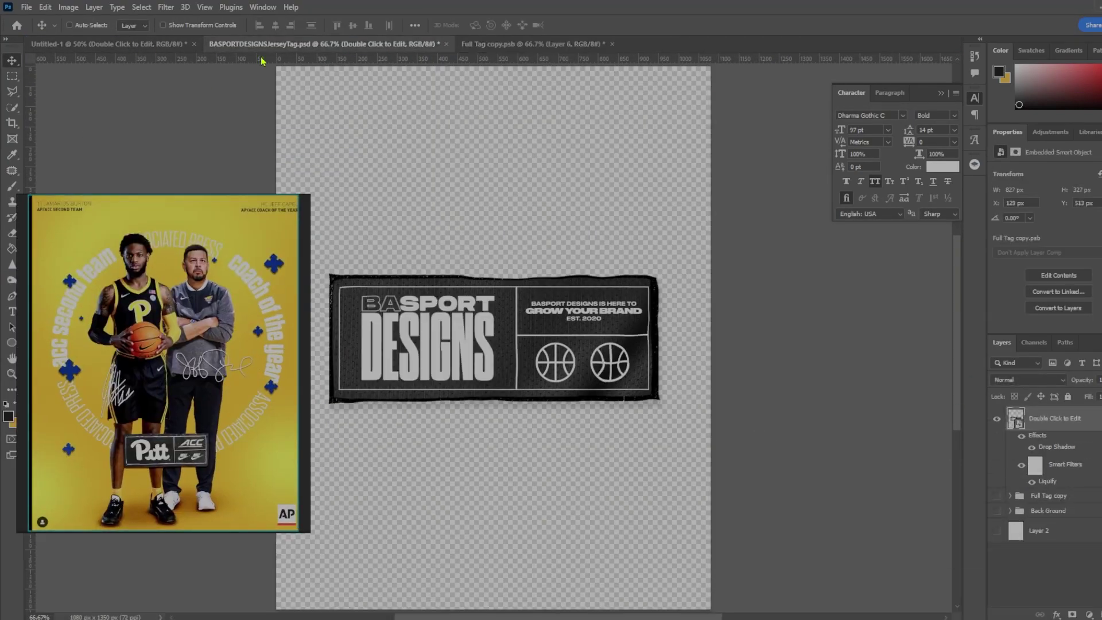
click(86, 44)
click(486, 44)
key(ctrl+v)
drag(506, 332, 416, 340)
click(997, 517)
key(ctrl+t)
drag(469, 411, 435, 379)
drag(383, 330, 424, 341)
key(Return)
Hide the KS logo's dark tones with Blend If on Gray by raising the current layer's black point.
double_click(1084, 517)
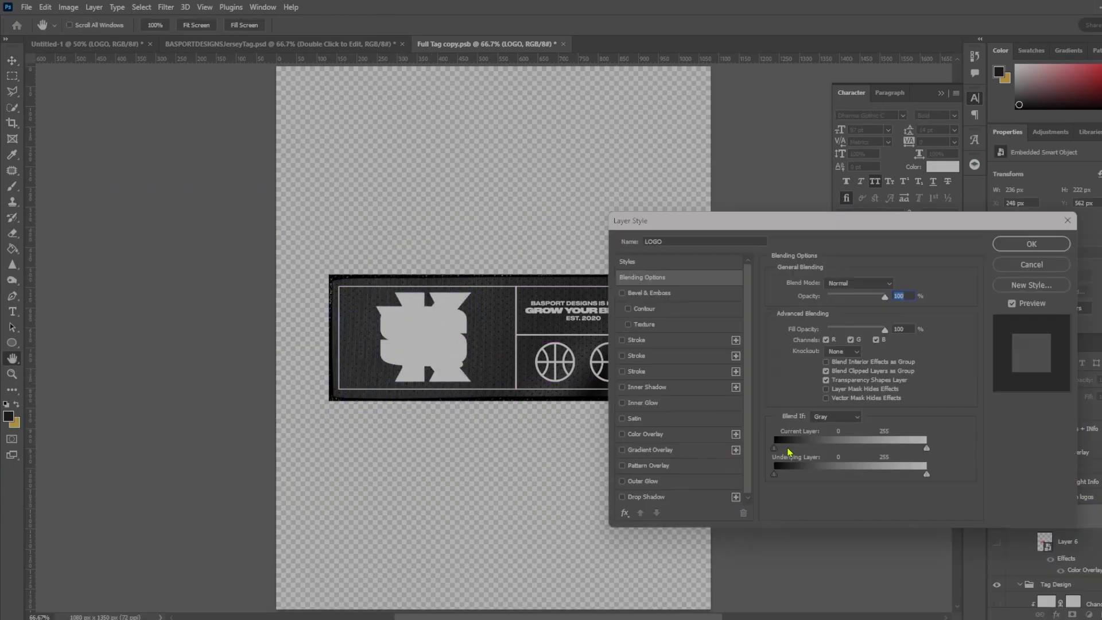
drag(775, 447, 814, 450)
click(1030, 245)
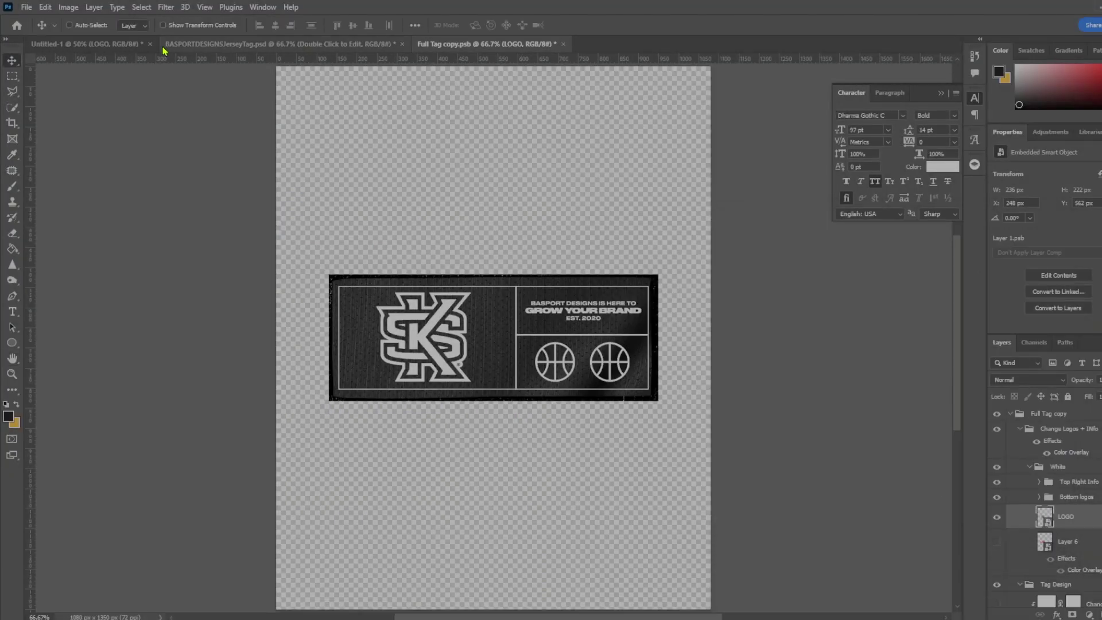
Return to the poster at 50% zoom and place the PureRef reference image beside it for comparison.
click(178, 44)
click(86, 44)
right_click(730, 619)
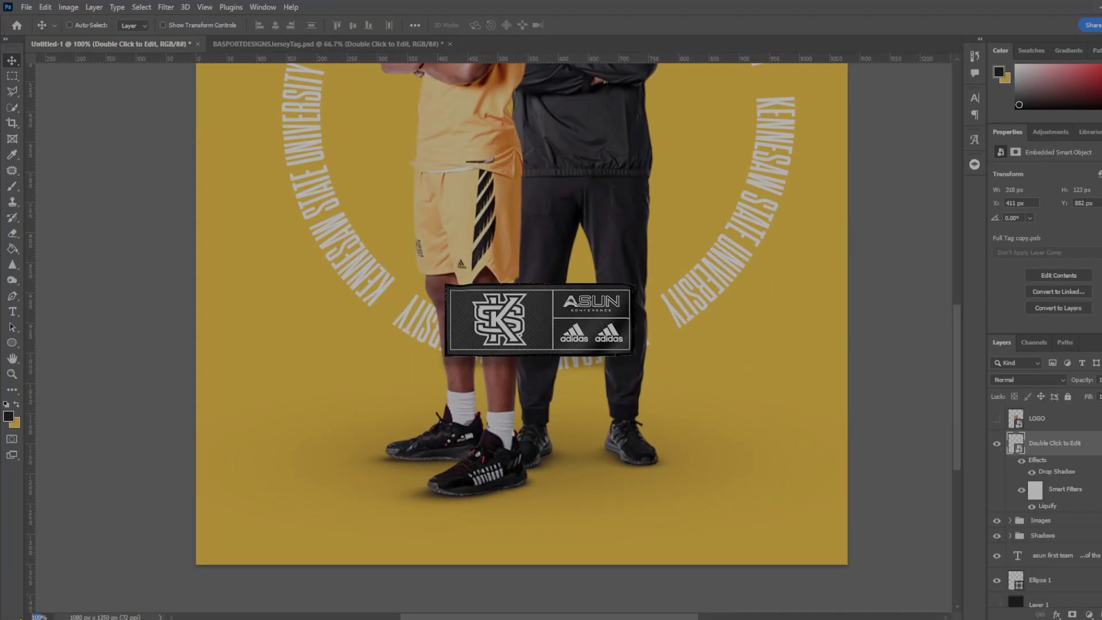
text(50)
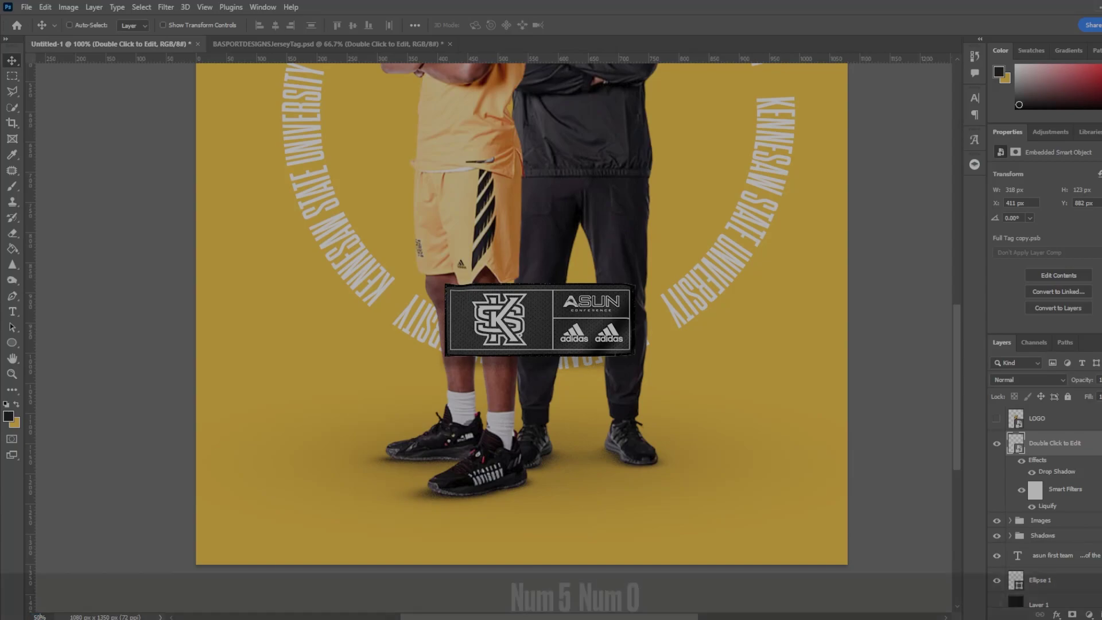
key(Return)
key(space)
drag(484, 320, 504, 332)
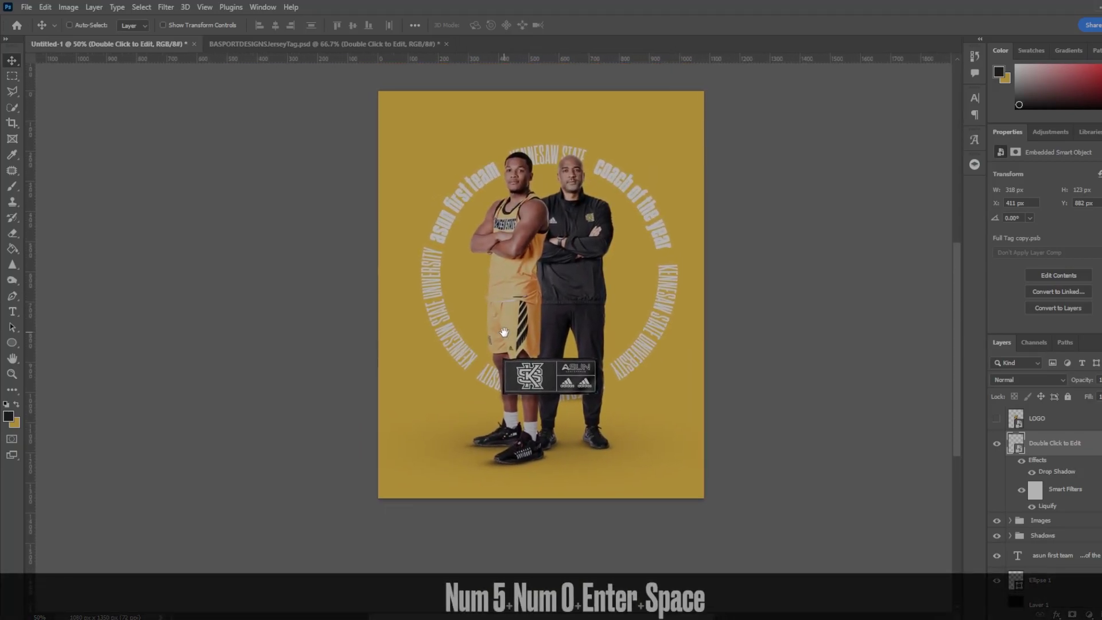
right_click(730, 618)
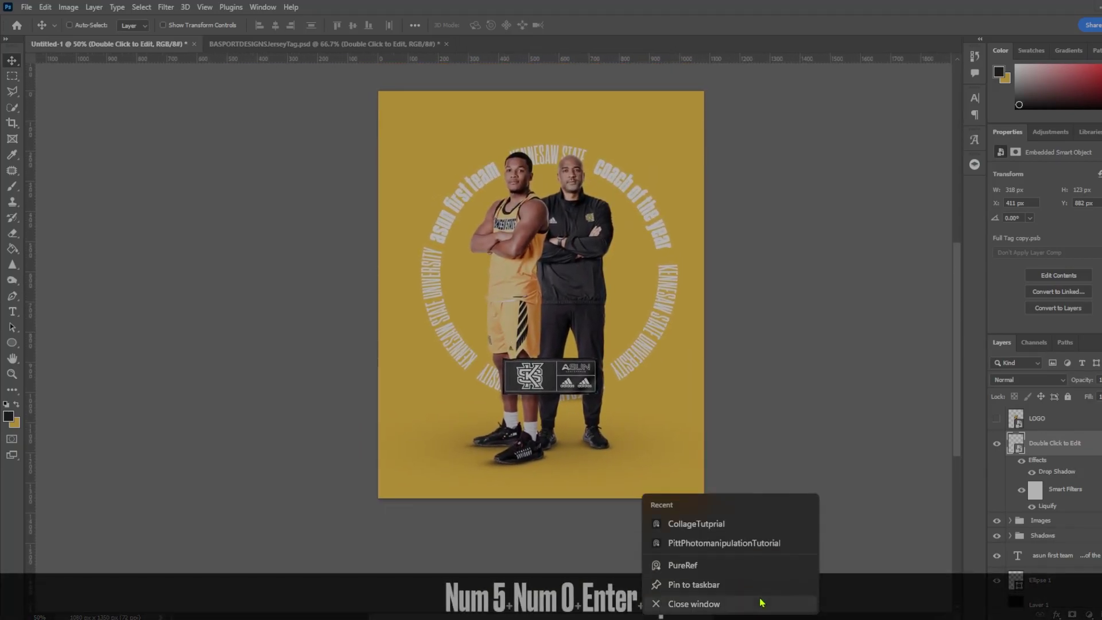
click(730, 618)
drag(183, 376, 225, 315)
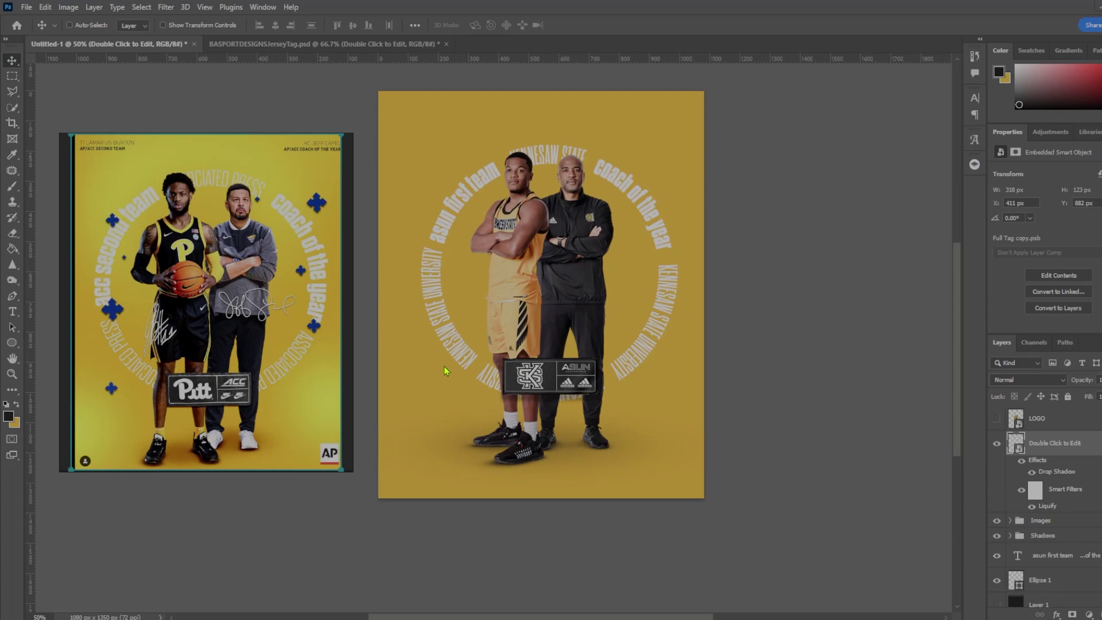
Choose the Type tool, reset the colours to default black and white, and swap them.
click(13, 312)
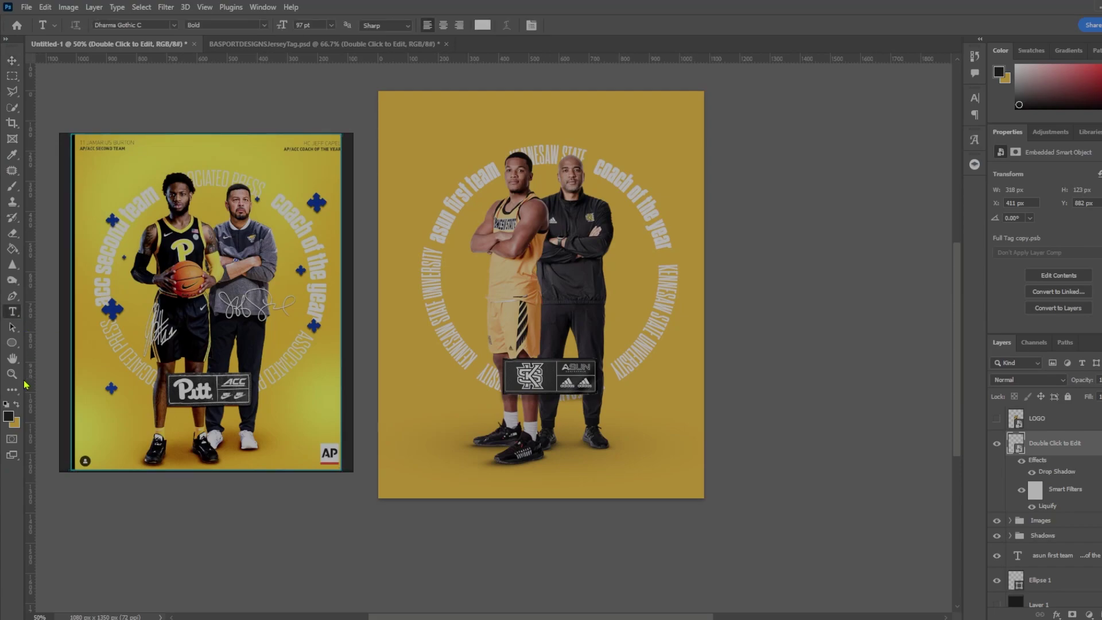
click(4, 406)
key(x)
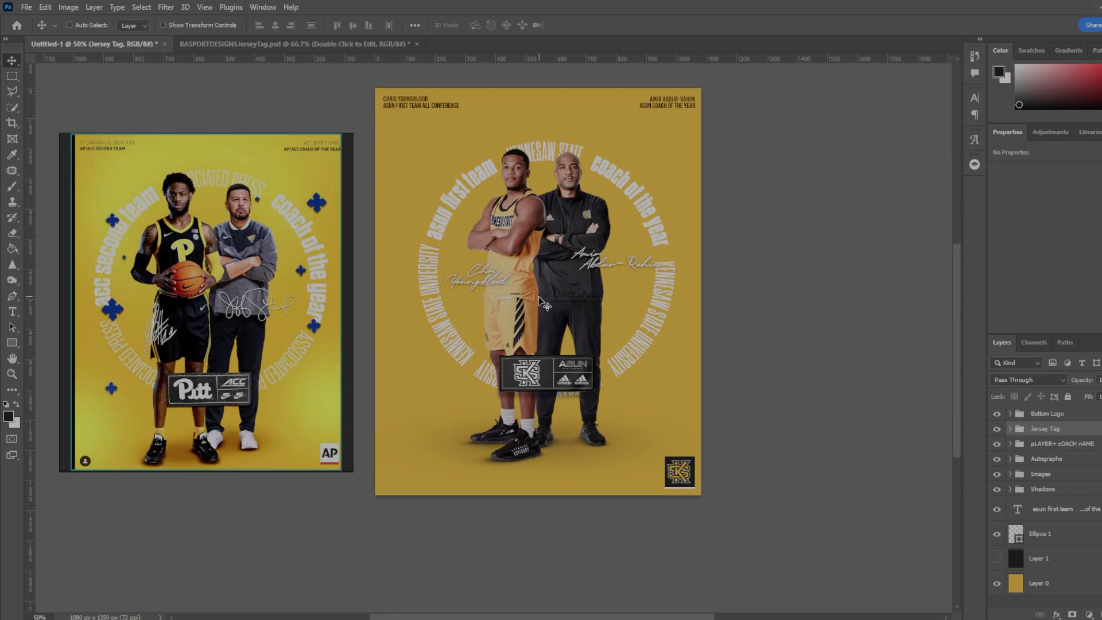
Sample the poster's gold background as the foreground colour.
click(1011, 462)
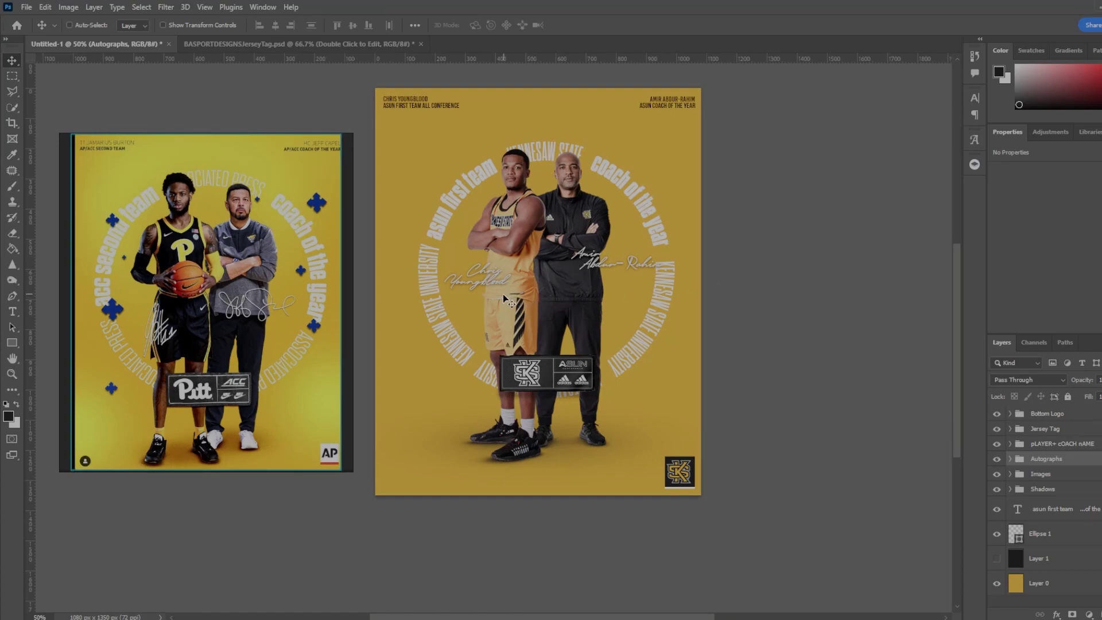
key(space)
mouse_move(489, 294)
mouse_down()
mouse_move(508, 292)
mouse_move(498, 296)
mouse_up()
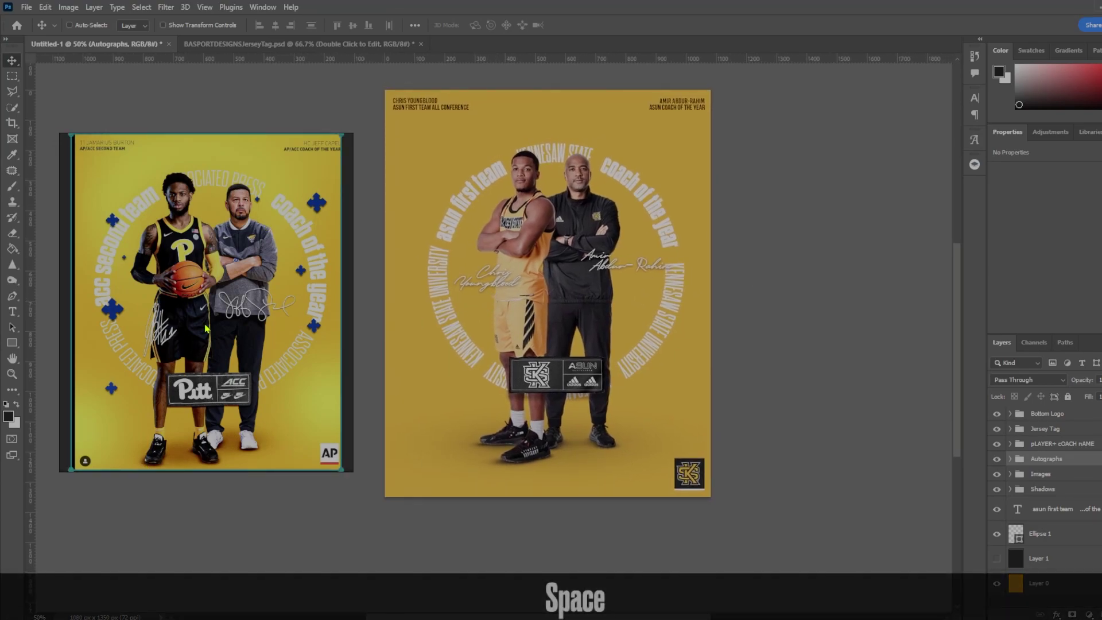
key(i)
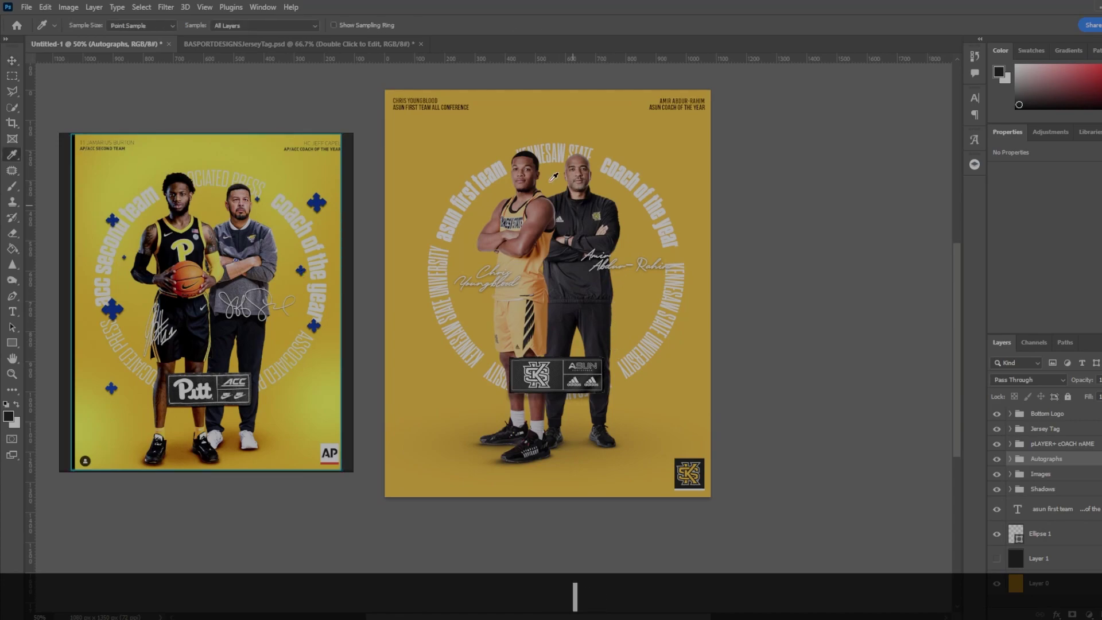
click(497, 141)
scroll(1065, 506, down, 2)
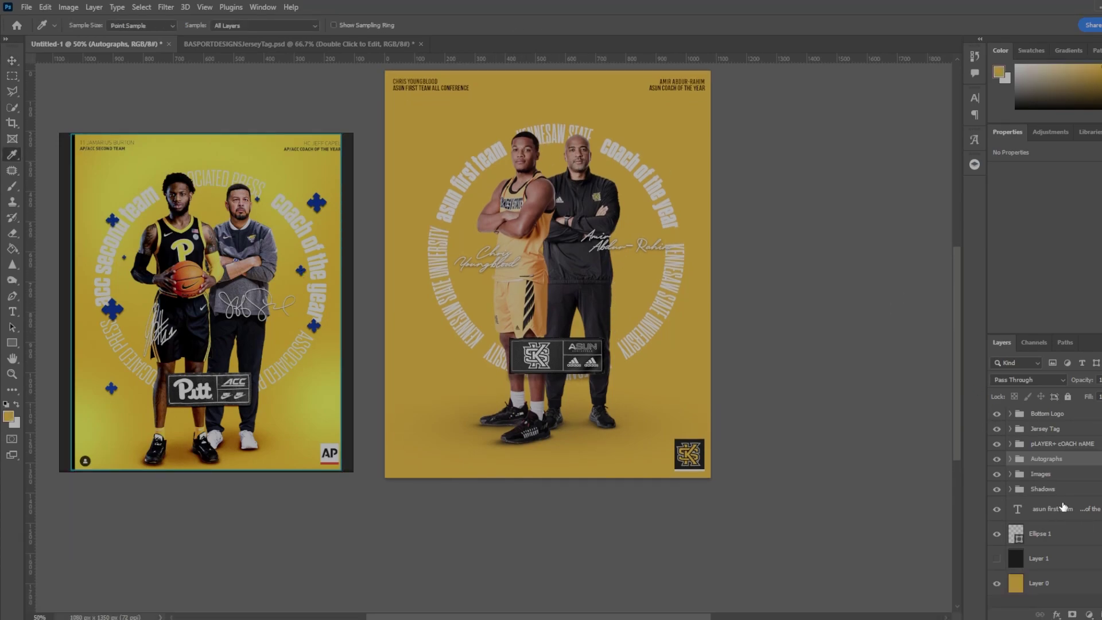
scroll(1033, 507, up, 1)
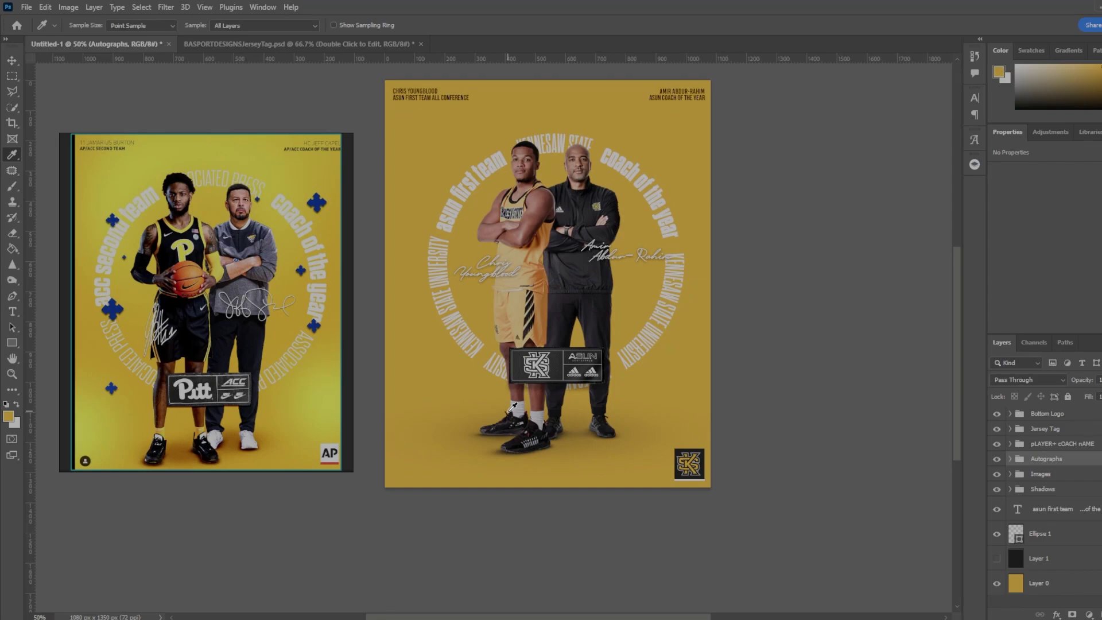
Add a new layer above the gold background and set up a soft round brush with 0% hardness and 600 px size.
click(1045, 585)
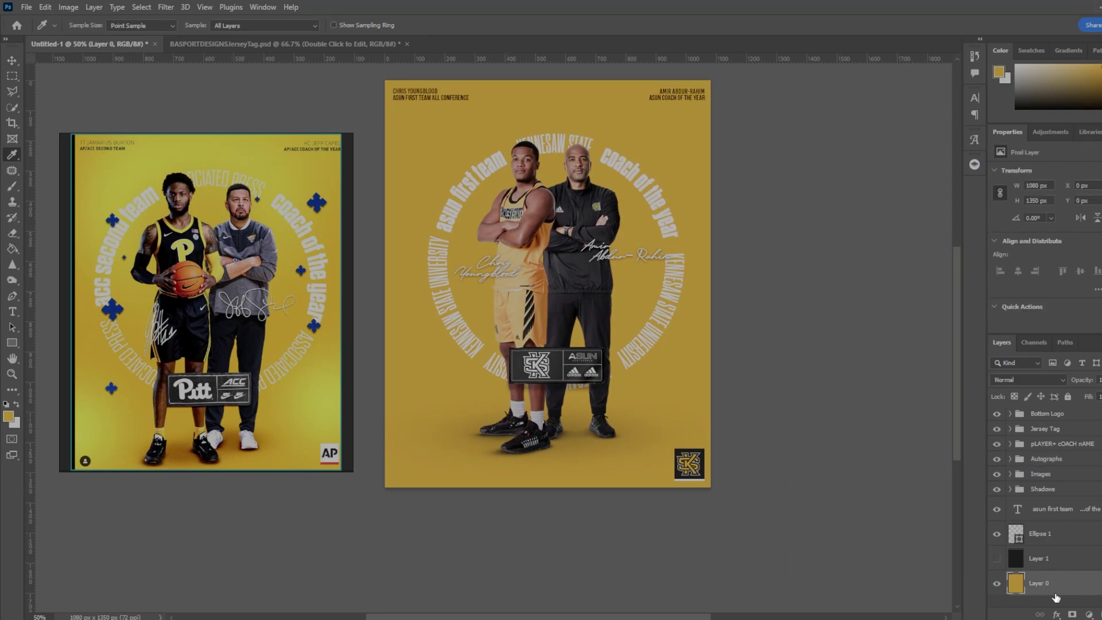
key(ctrl+shift+alt+n)
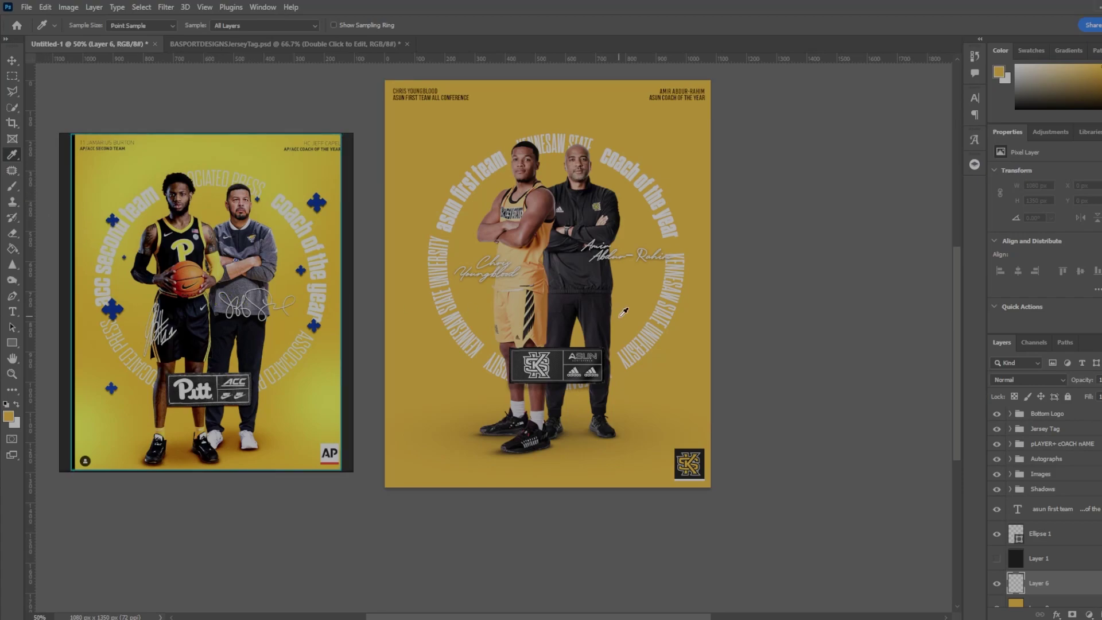
key(b)
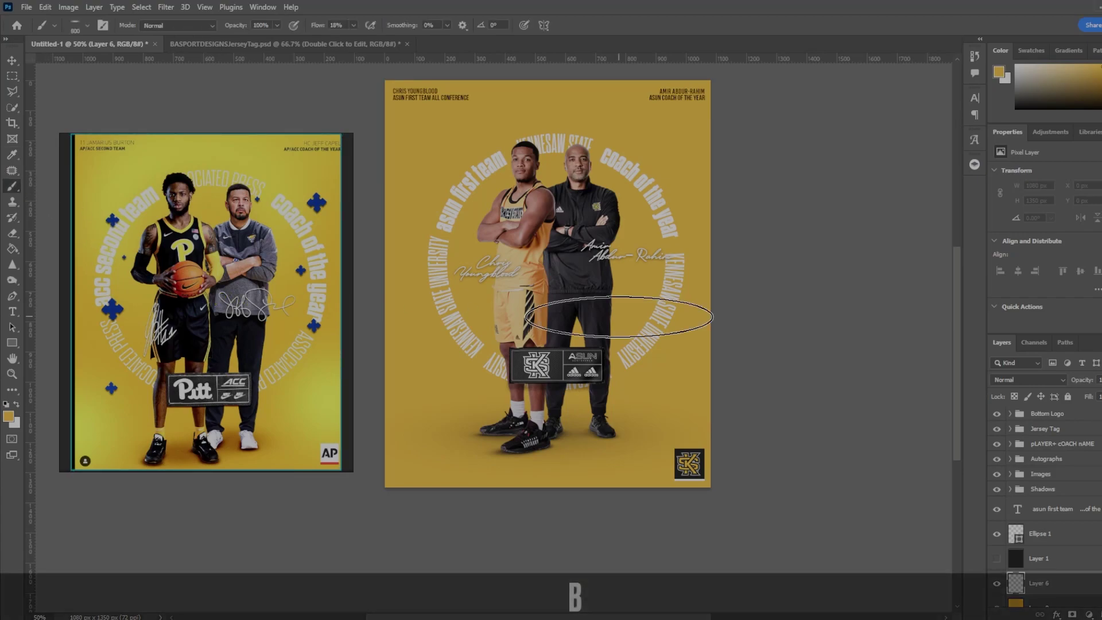
click(77, 26)
drag(40, 77, 38, 83)
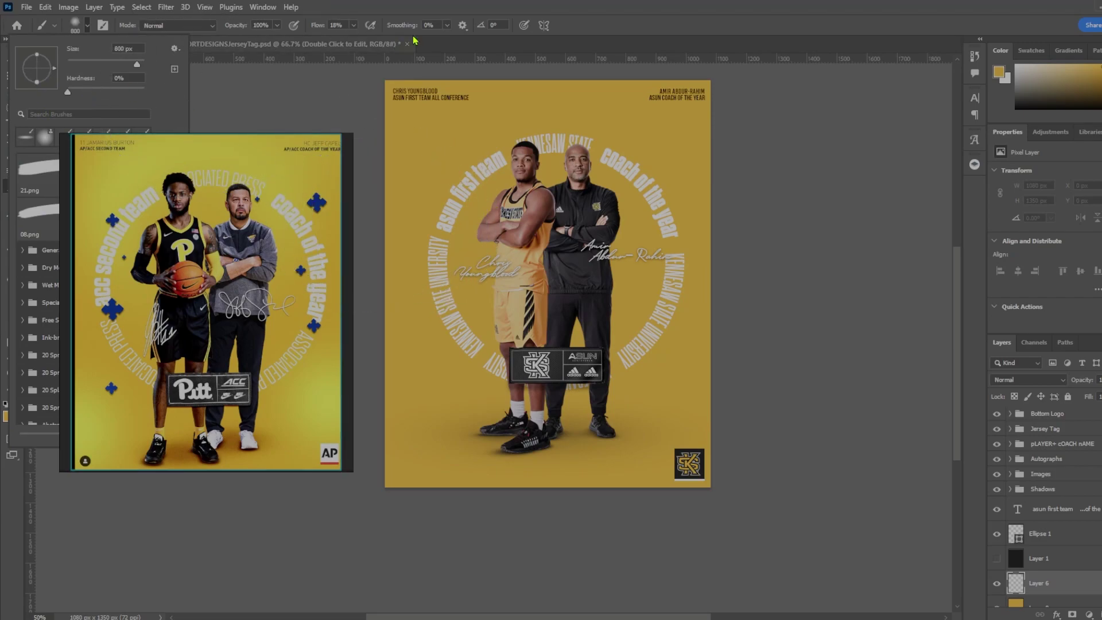
click(490, 8)
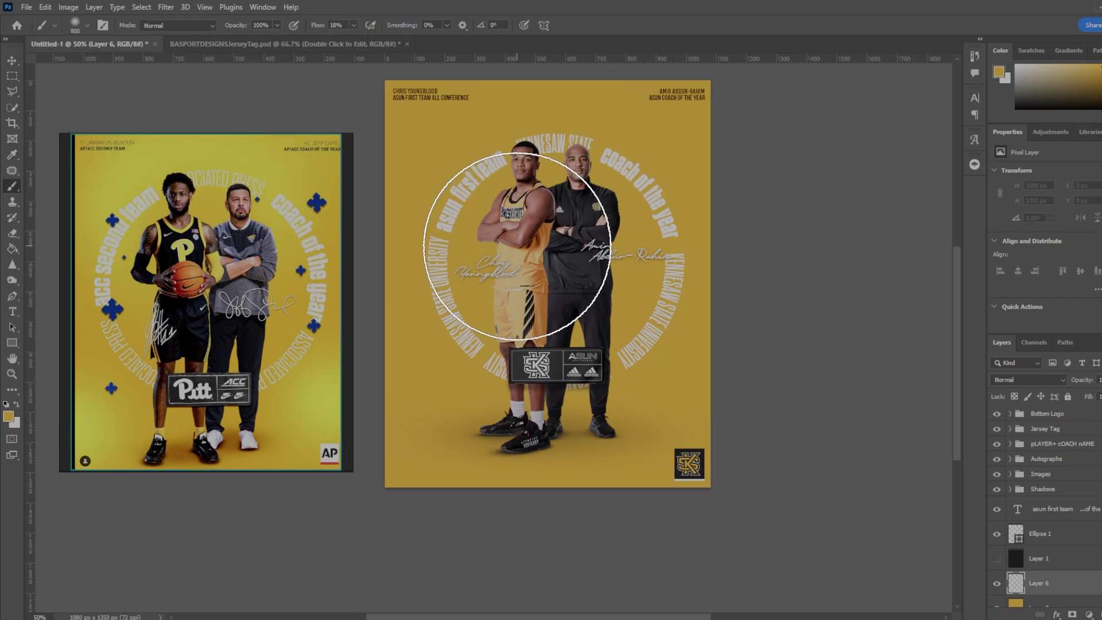
key(bracketleft)
key(bracketleft)
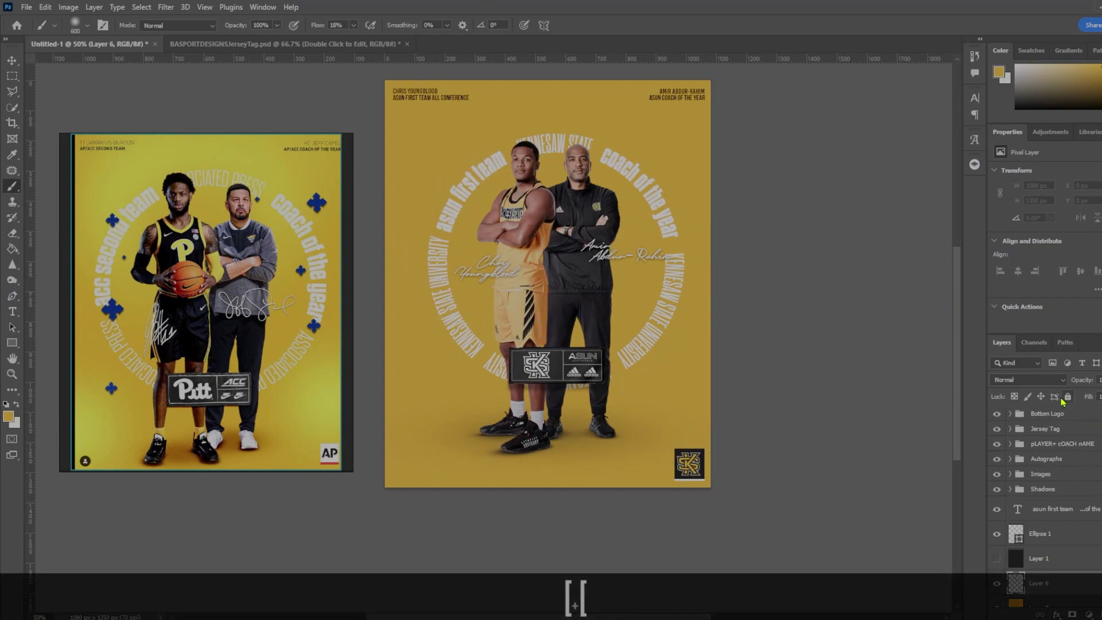
Set the new layer to Linear Dodge (Add) and paint soft gold highlights on the background around the text ring with varying brush sizes.
click(1027, 379)
click(1044, 440)
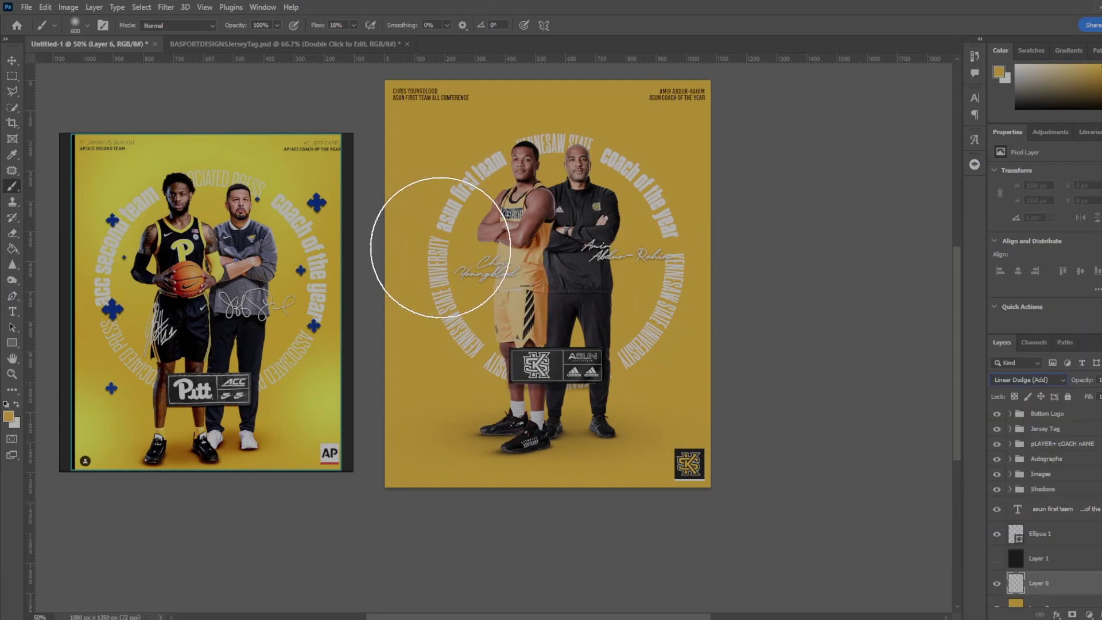
click(509, 164)
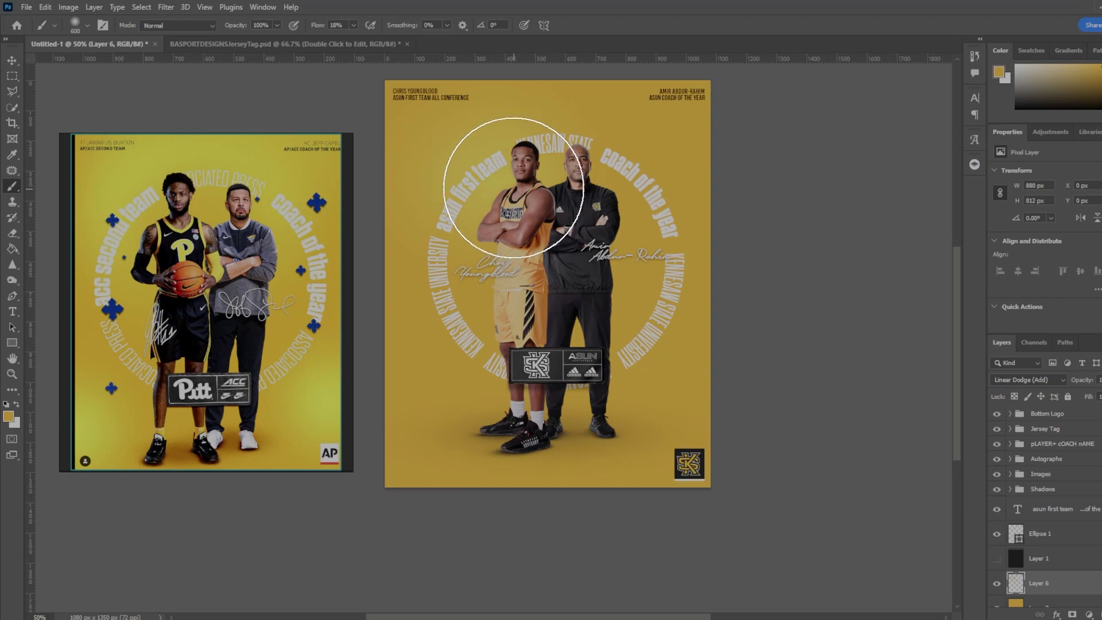
key(bracketright)
key(bracketright)
key(bracketright)
click(505, 177)
key(bracketleft)
key(bracketleft)
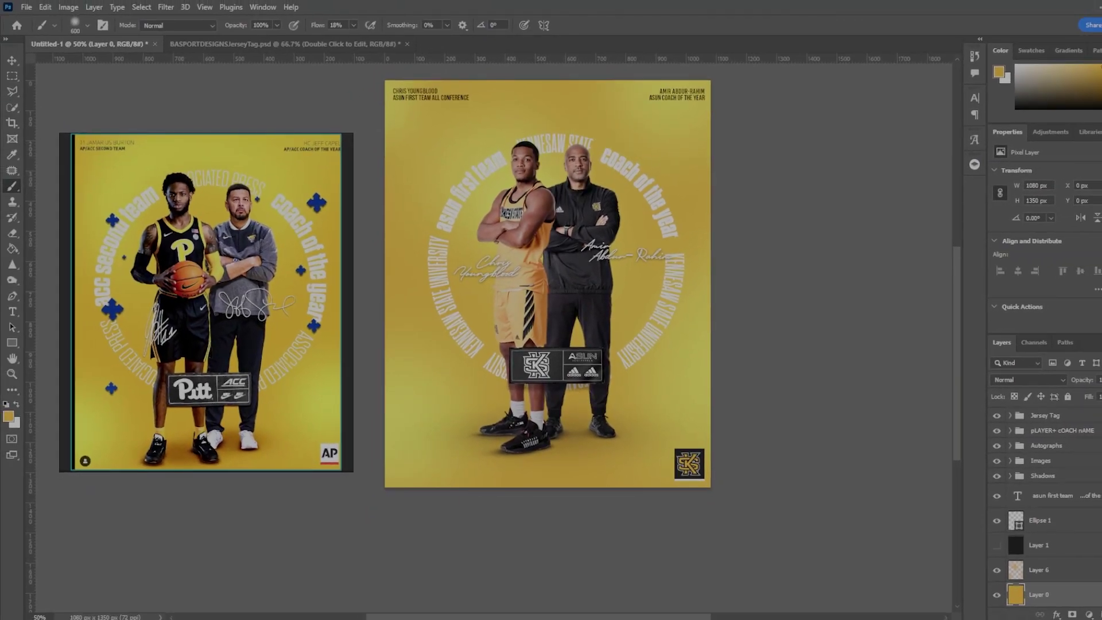
Add another layer directly above the base gold layer, set it to Multiply, and paint darker gold shading across the poster's lower half.
click(1101, 614)
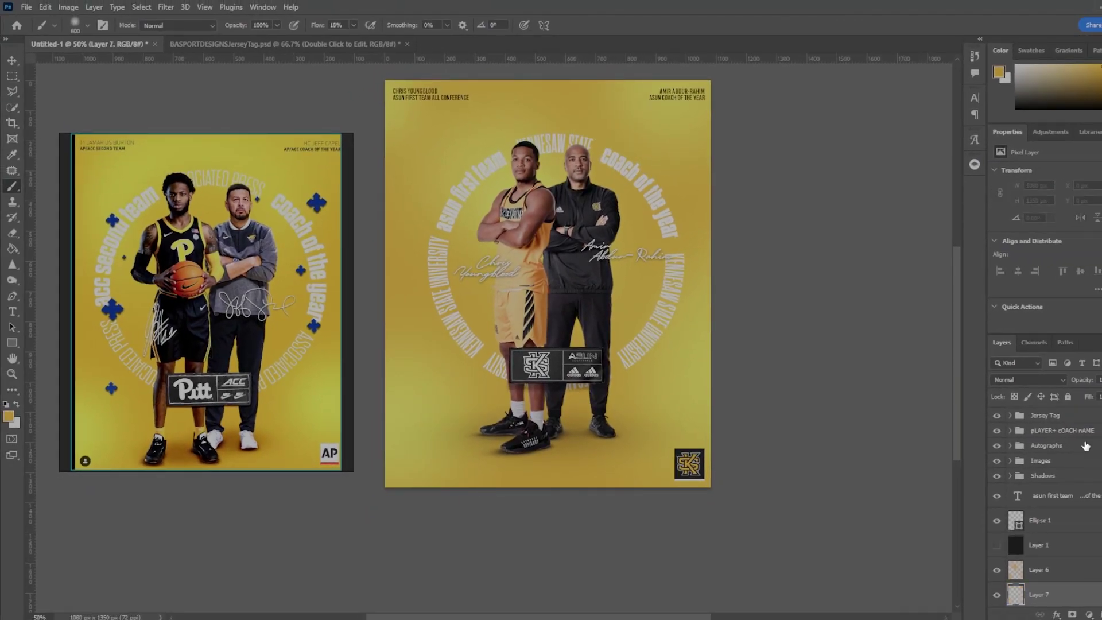
click(1049, 381)
click(1003, 368)
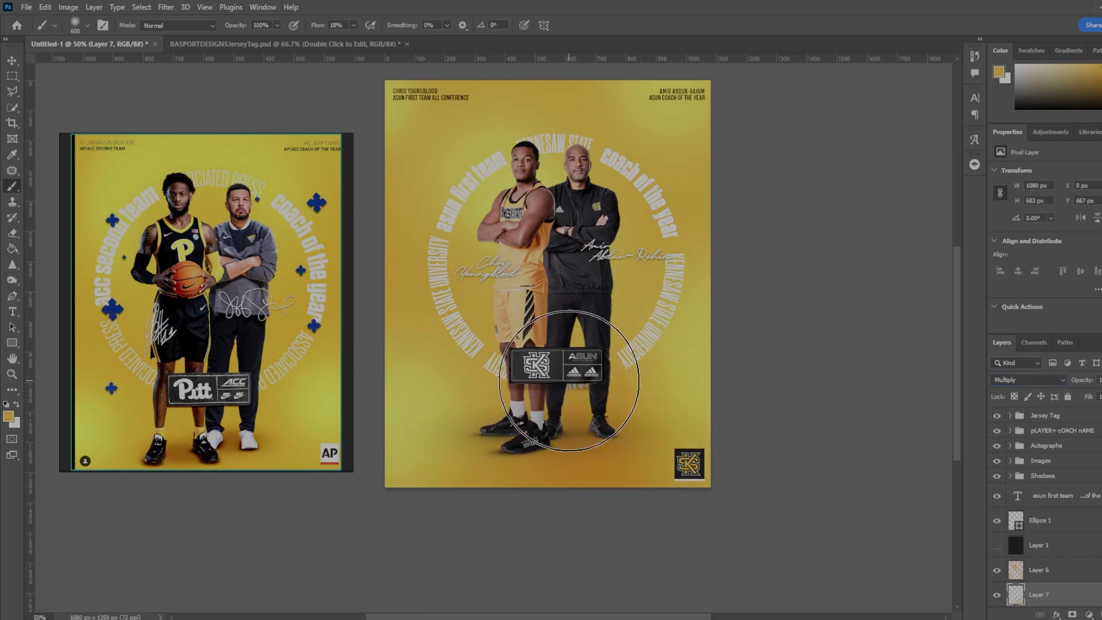
key(bracketright)
key(bracketright)
key(bracketright)
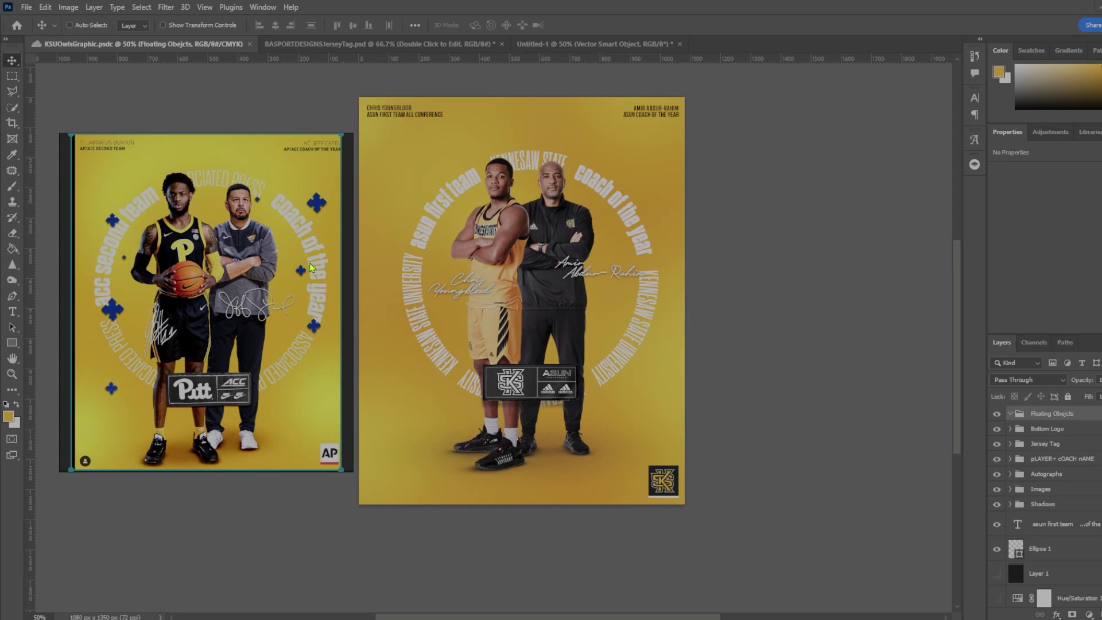
click(574, 40)
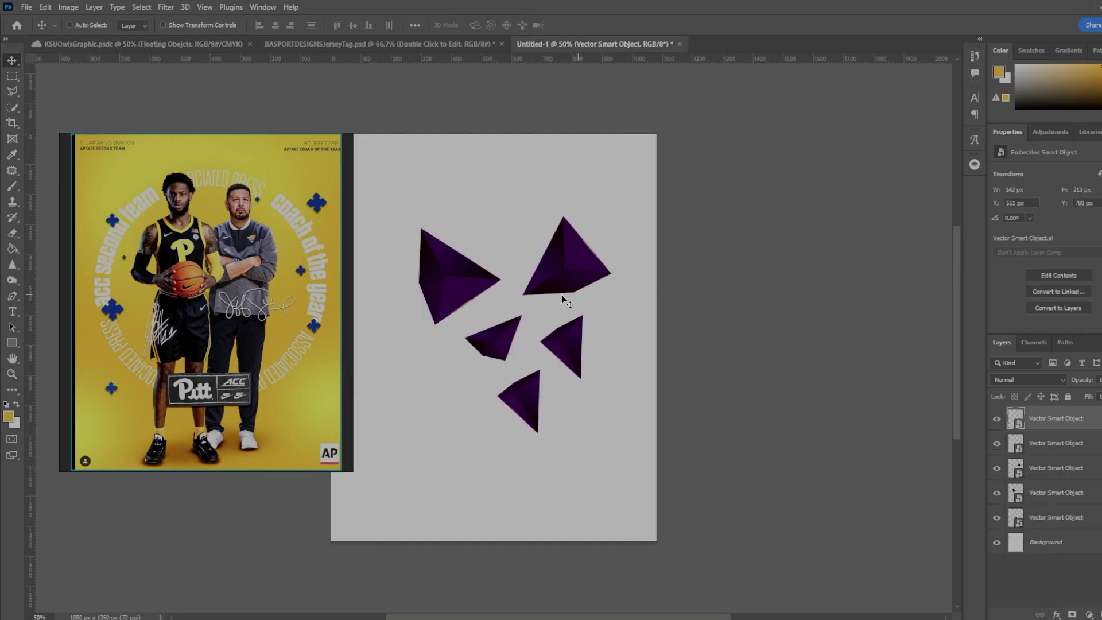
click(130, 45)
click(575, 43)
click(158, 43)
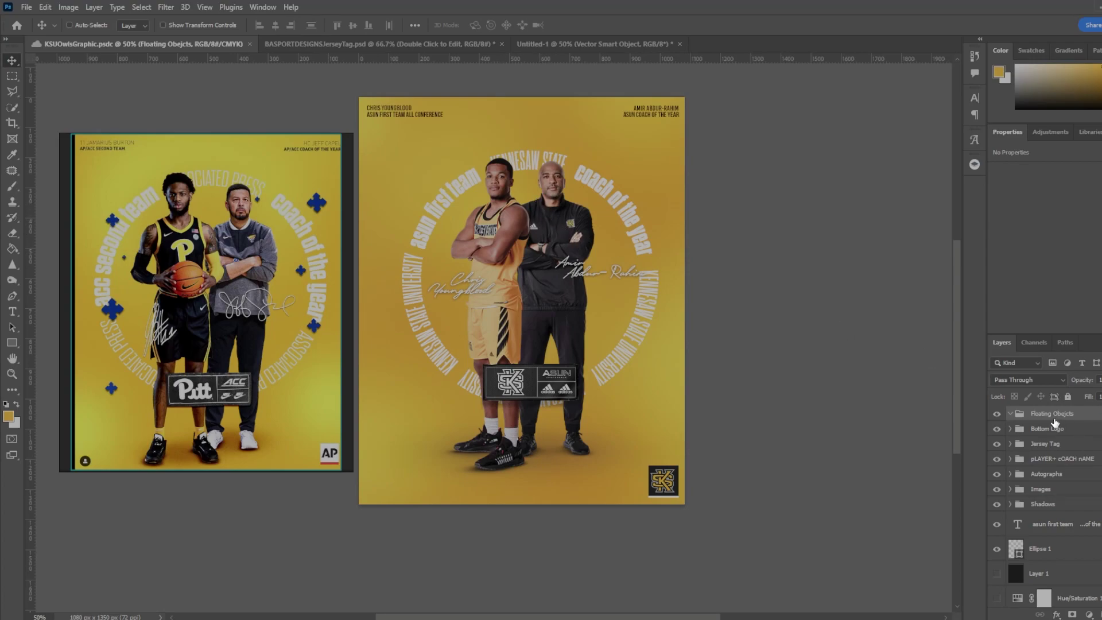
Copy the five purple triangle smart objects from the Untitled-1 document into the poster's Floating Obejcts group and return to the poster.
click(565, 44)
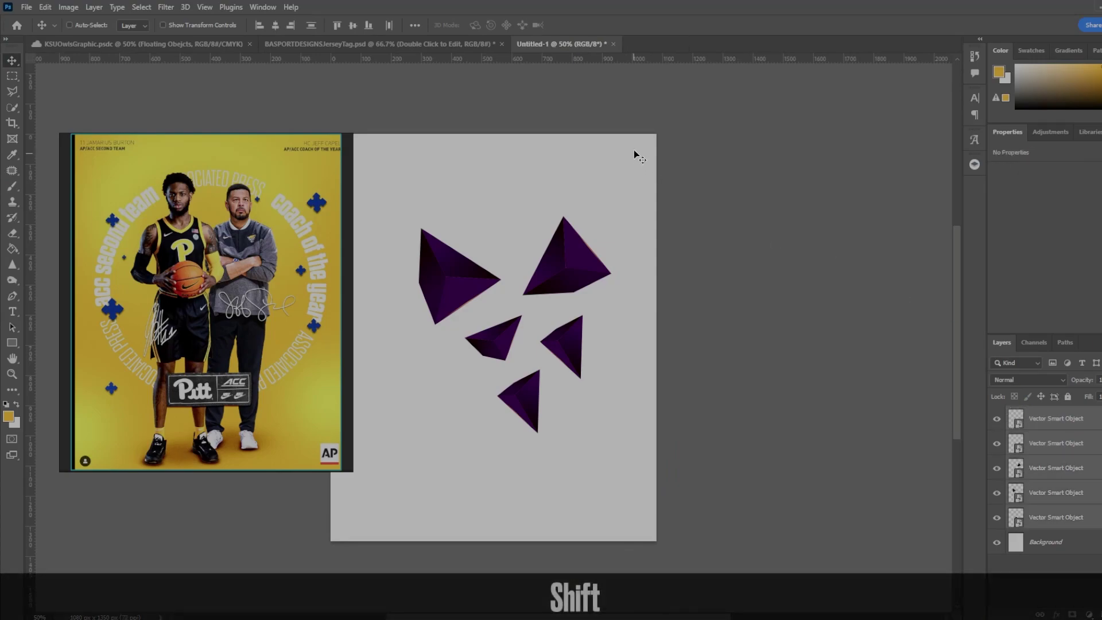
drag(562, 45, 496, 367)
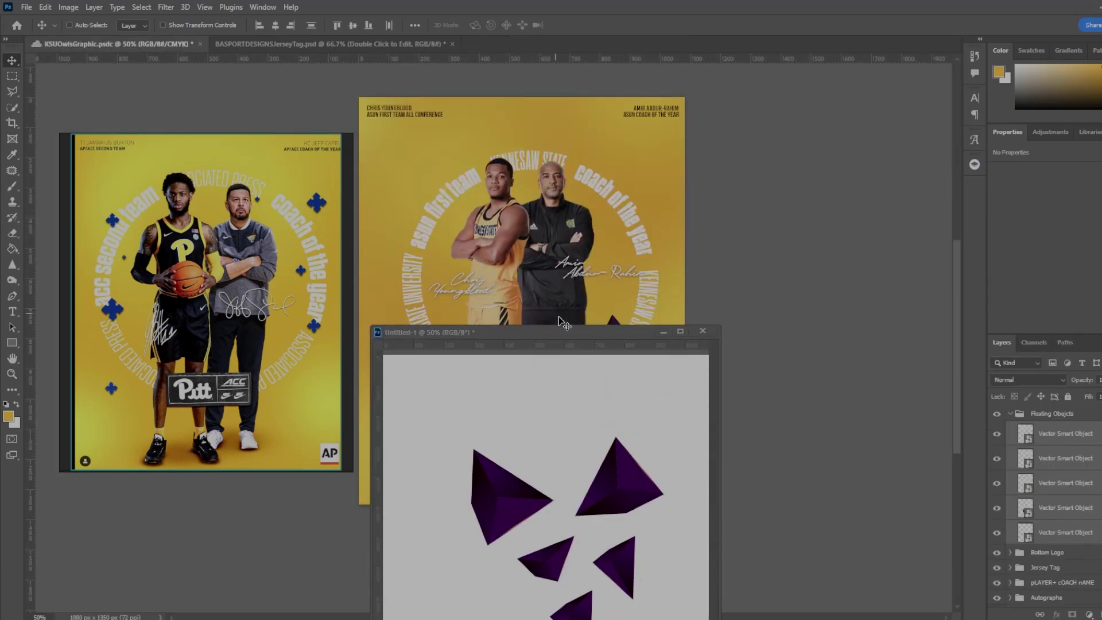
drag(554, 332, 665, 52)
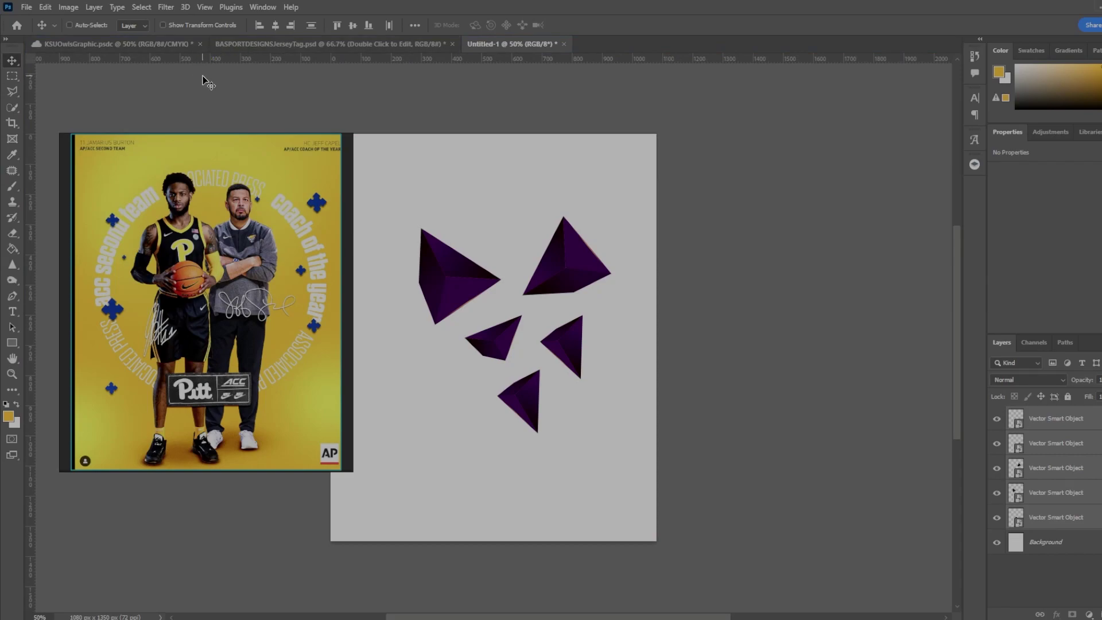
click(115, 48)
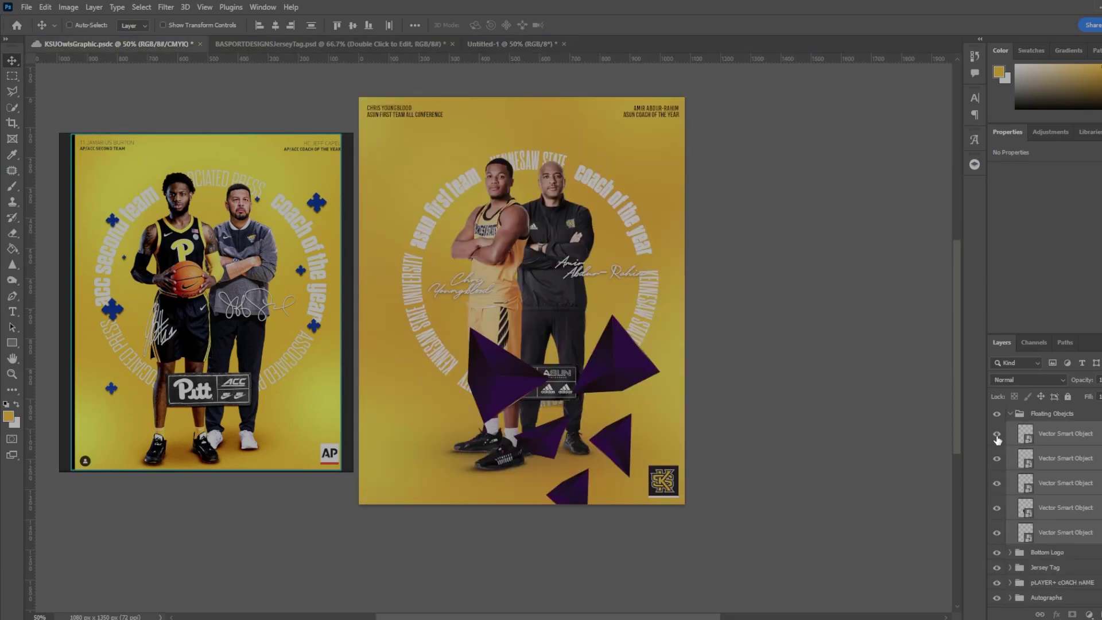
Hide all five triangles, show the lowest one, and place it scaled and rotated on the ring's left side beside the player's autograph.
drag(997, 439, 997, 533)
click(1022, 539)
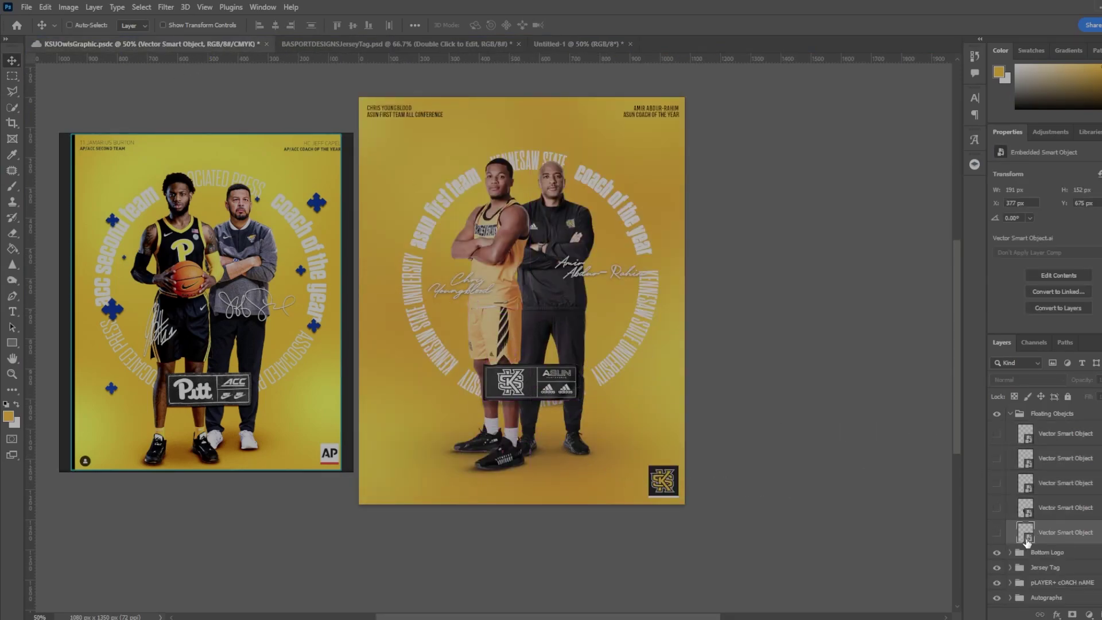
click(997, 533)
drag(520, 331, 436, 294)
key(ctrl)
key(ctrl+t)
key(Return)
Show the fourth triangle layer and place it, resized and rotated, off the poster's right edge beside "coach of the year".
click(997, 507)
drag(486, 375, 676, 192)
key(ctrl+t)
drag(738, 144, 693, 196)
mouse_move(705, 194)
mouse_down()
mouse_move(657, 248)
mouse_move(697, 206)
mouse_up()
key(Return)
Show the middle triangle layer and shrink it to 41 x 37 px beside the coach's head.
click(997, 483)
click(1051, 484)
key(ctrl+t)
drag(593, 345, 573, 191)
key(Return)
Show the second triangle layer and transform it to sit at the ring's lower right, beside the jersey tag.
click(997, 458)
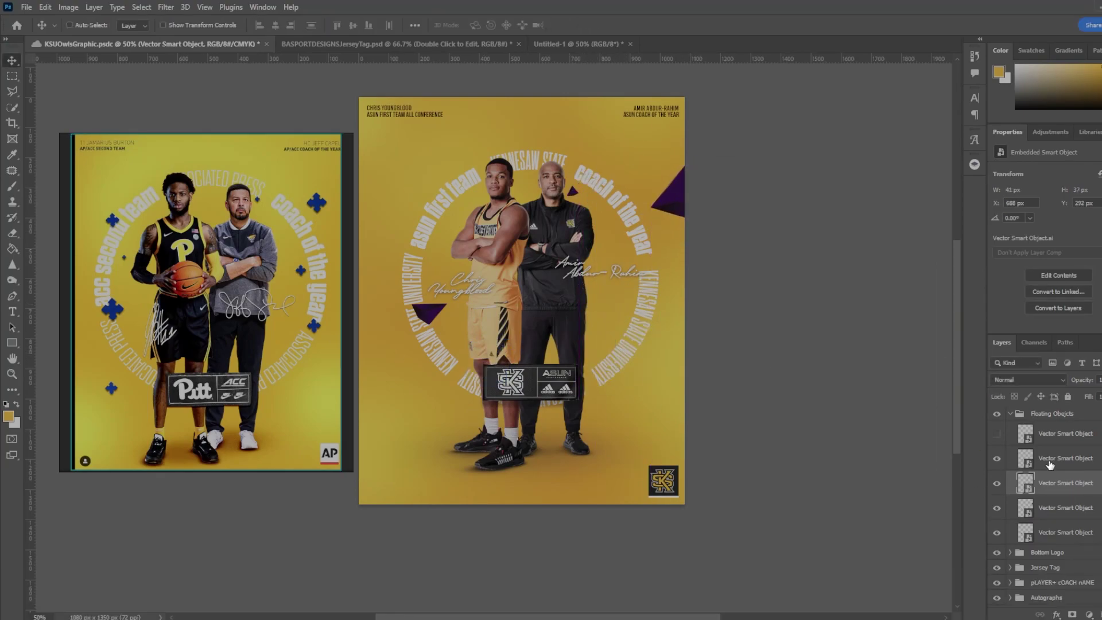
click(1050, 464)
key(ctrl+t)
key(Return)
Show the top triangle layer and place it, scaled to 59 x 53 px and rotated -46.22°, outside the ring beside "asun first team".
click(996, 434)
click(1050, 435)
key(ctrl+t)
key(Return)
drag(422, 218, 432, 192)
key(ctrl+t)
key(Return)
Duplicate the right-edge triangle and place the copy, much smaller and rotated, just above the player's shoes.
click(1079, 505)
key(ctrl+j)
key(ctrl+t)
key(Return)
drag(476, 261, 517, 432)
key(ctrl+t)
key(Return)
Duplicate the triangle beside the player's autograph and place the copy, scaled down and rotated, over the ring's right side beside the coach's autograph.
click(1066, 558)
key(ctrl+j)
key(ctrl+t)
key(Return)
key(ctrl+t)
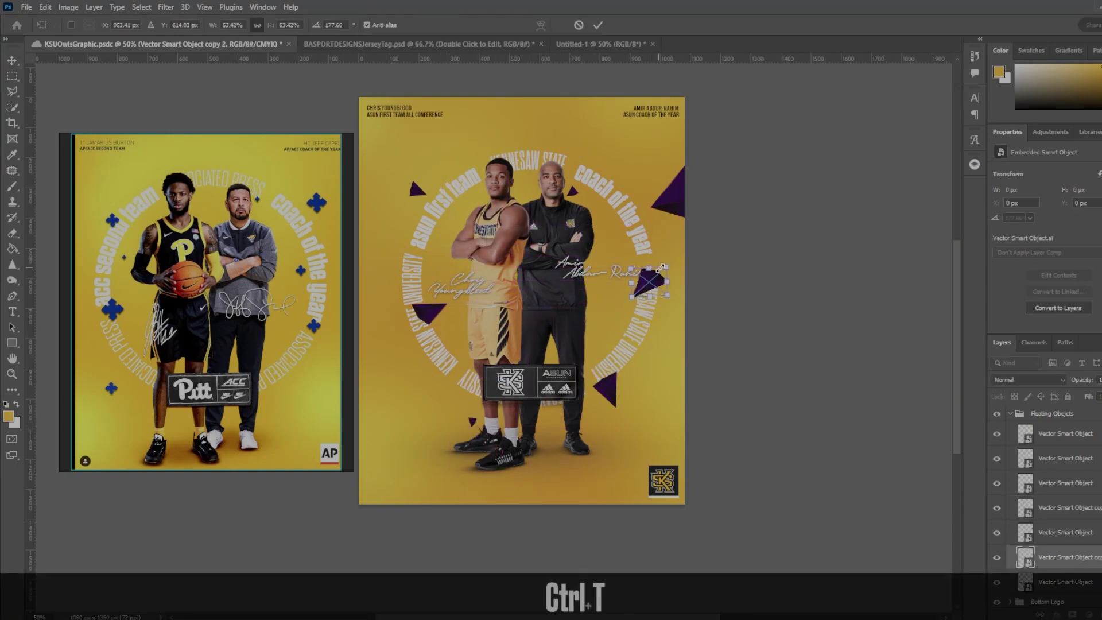
key(Return)
key(ctrl+t)
key(Return)
Duplicate the lower-right triangle and place the copy, rotated -44.20° and sized 106 x 93 px, partly off the poster's left edge.
ctrl+click(606, 388)
key(ctrl+j)
key(ctrl+t)
key(Return)
drag(386, 245, 396, 215)
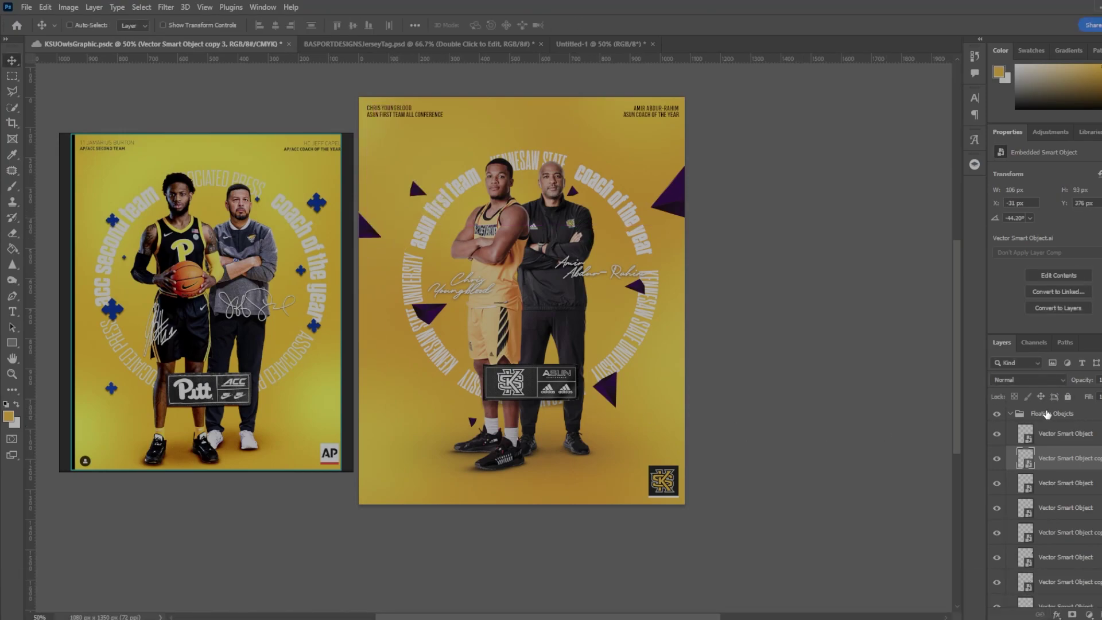
Combine all the triangle layers into one group inside Floating Obejcts, undoing the extra nested group.
click(1050, 434)
scroll(1078, 475, down, 2)
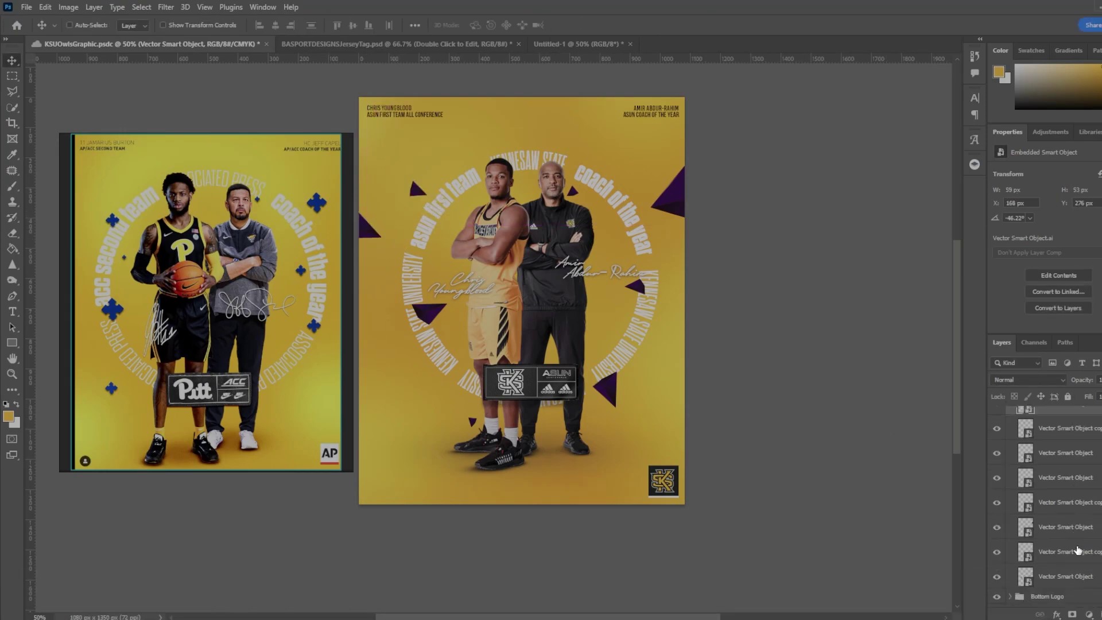
shift+click(1079, 580)
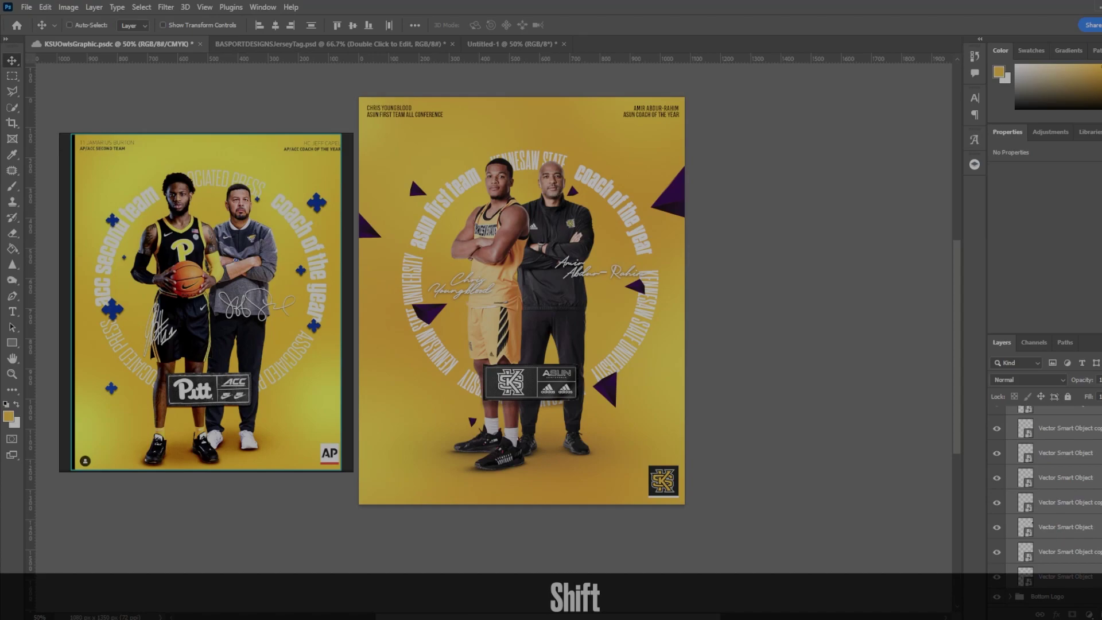
key(ctrl+g)
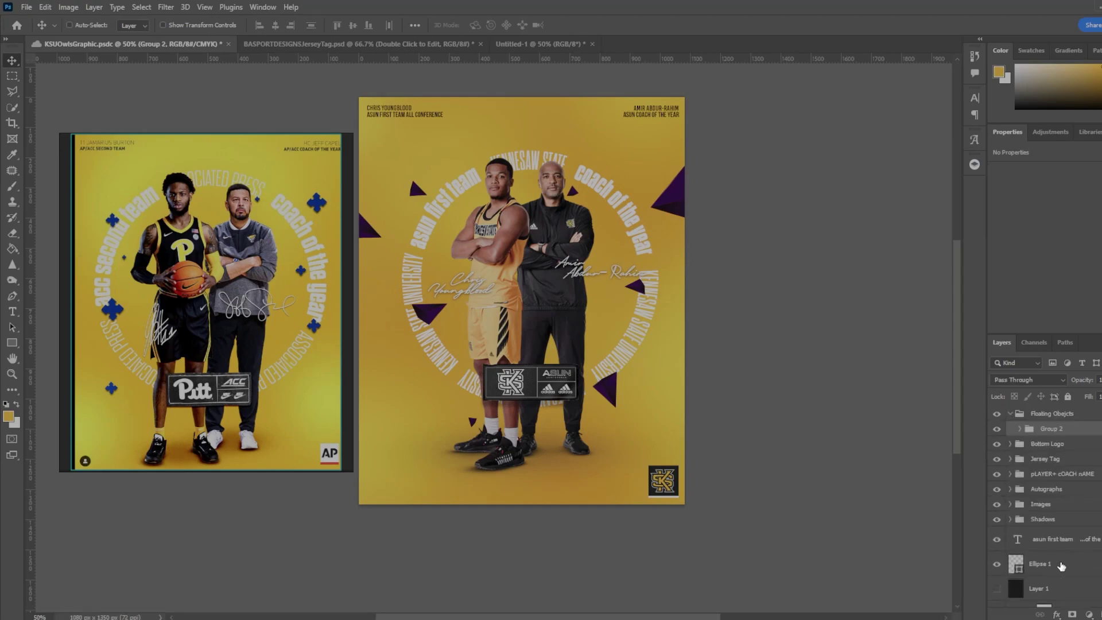
key(ctrl+g)
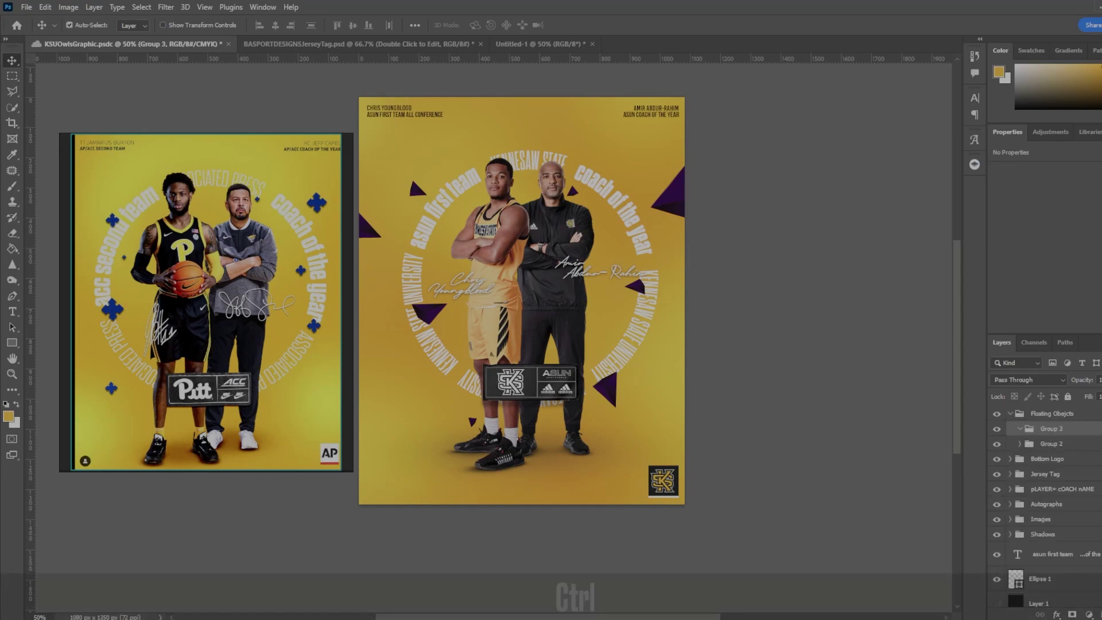
key(ctrl+z)
Add a Hue/Saturation adjustment with Colorize enabled and clip it to the triangle group.
click(1089, 614)
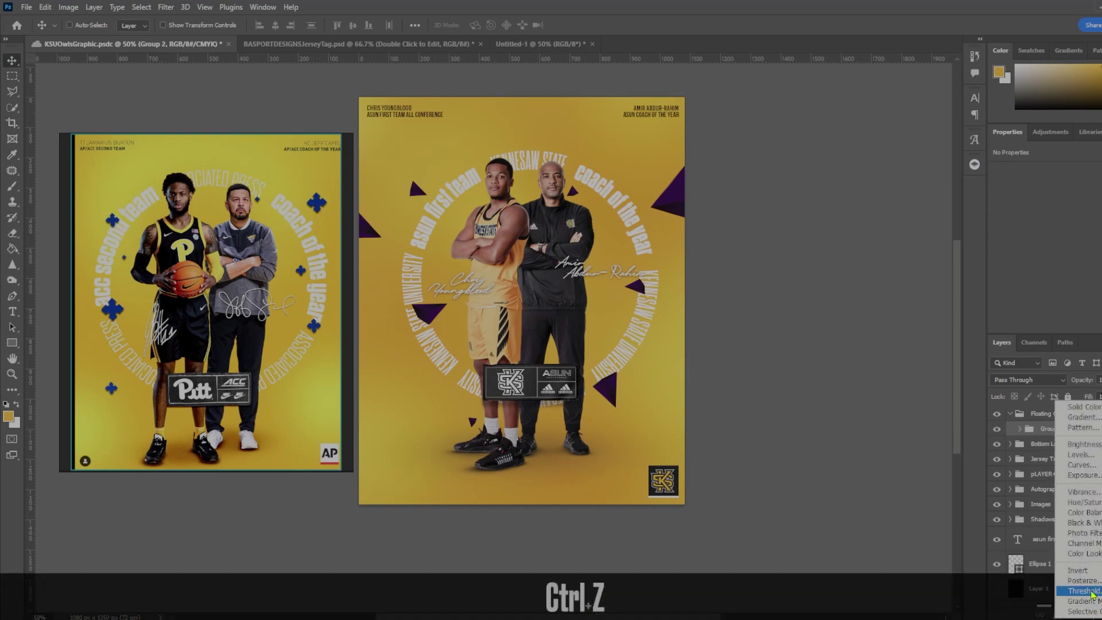
click(1081, 513)
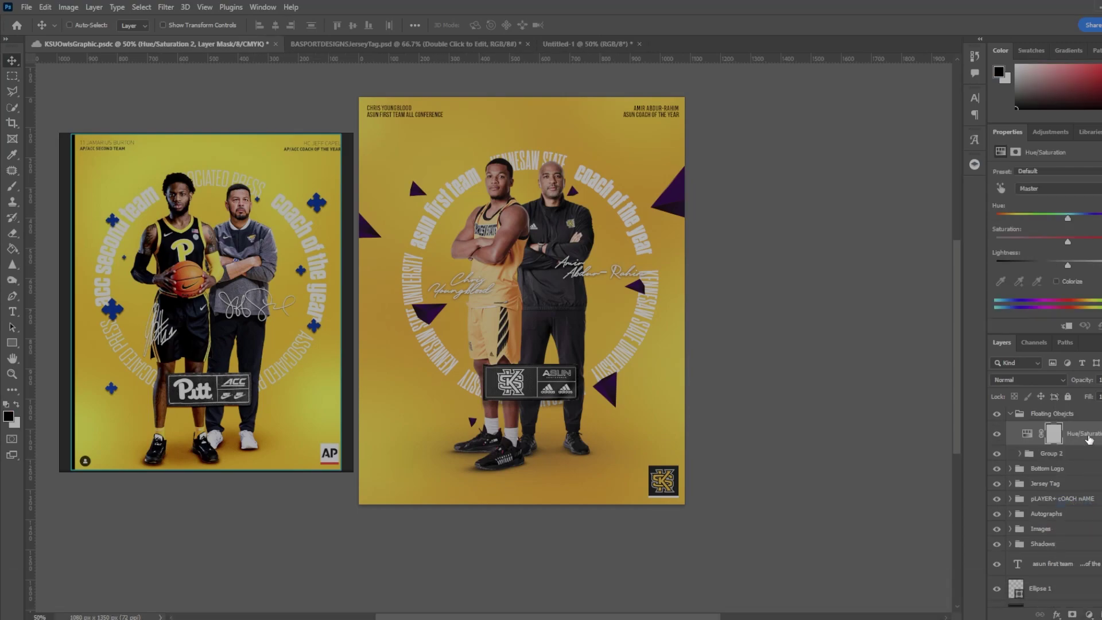
click(1056, 282)
key(ctrl+alt+g)
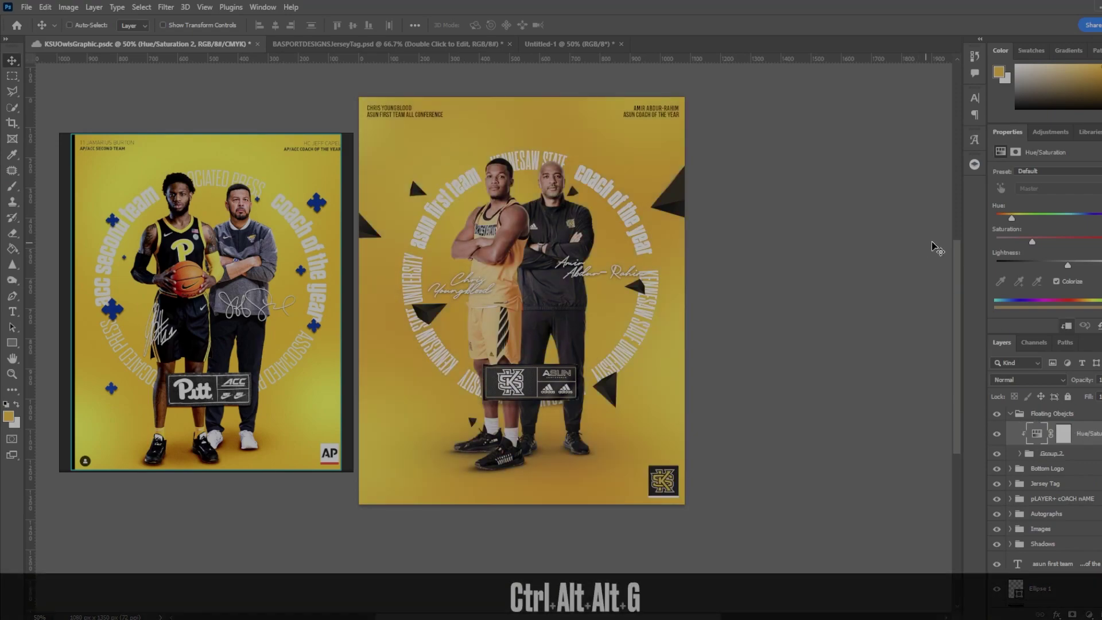
Turn the triangles neutral black by setting the adjustment's hue and saturation to their minimum and slightly reducing its lightness.
drag(1069, 266, 989, 244)
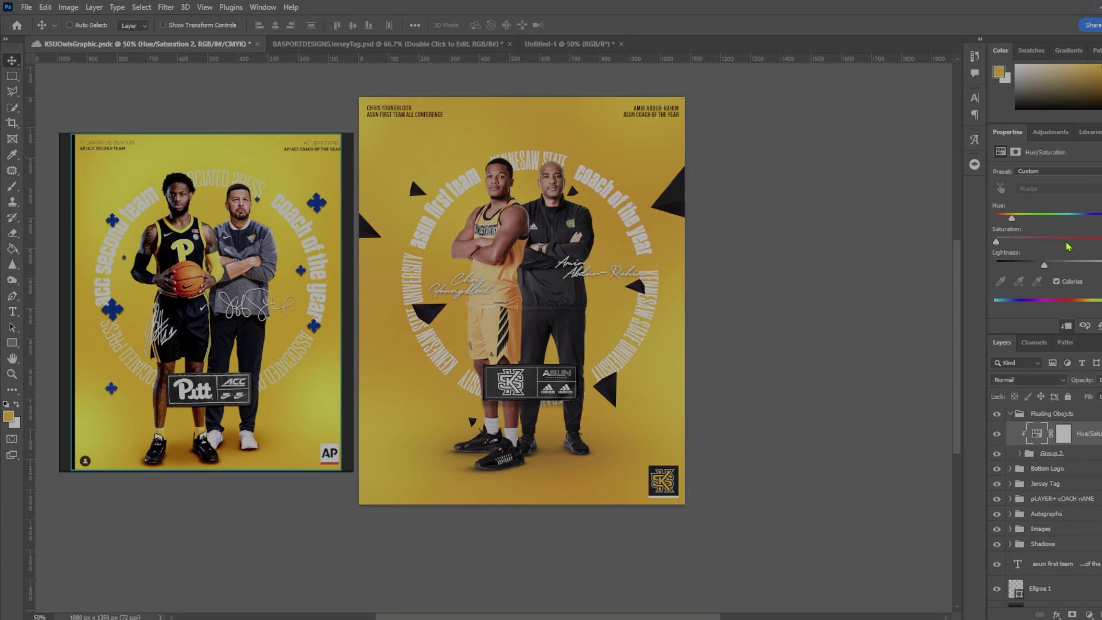
drag(1093, 241, 1097, 242)
drag(1044, 265, 1071, 265)
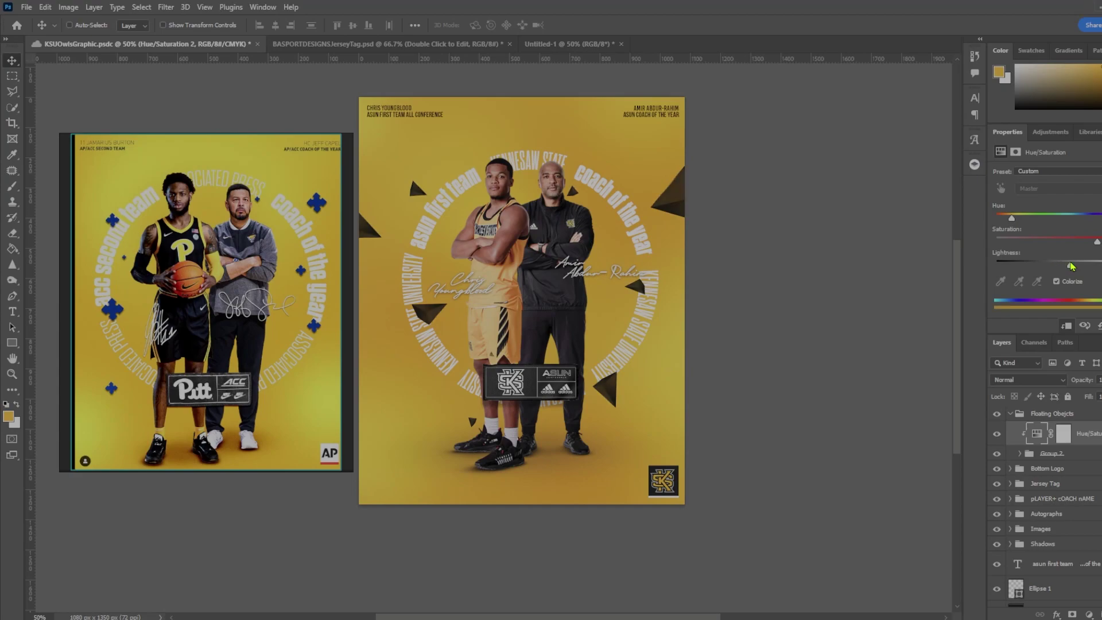
drag(1013, 220, 976, 224)
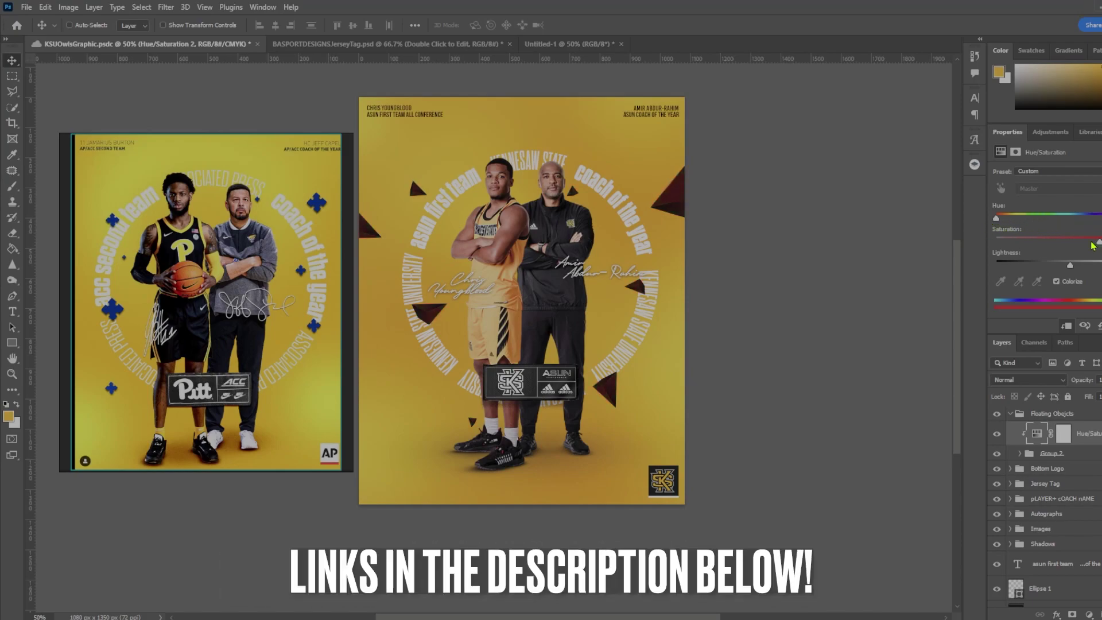
drag(1096, 242, 961, 244)
mouse_move(1071, 265)
mouse_down()
mouse_move(1053, 266)
mouse_move(1065, 265)
mouse_up()
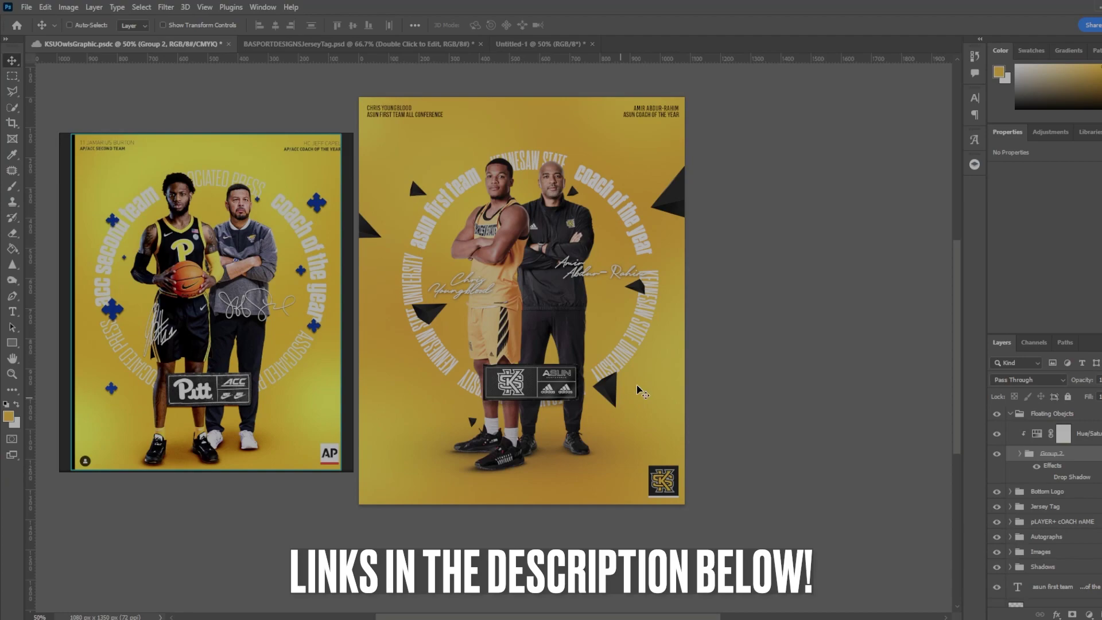
click(1076, 434)
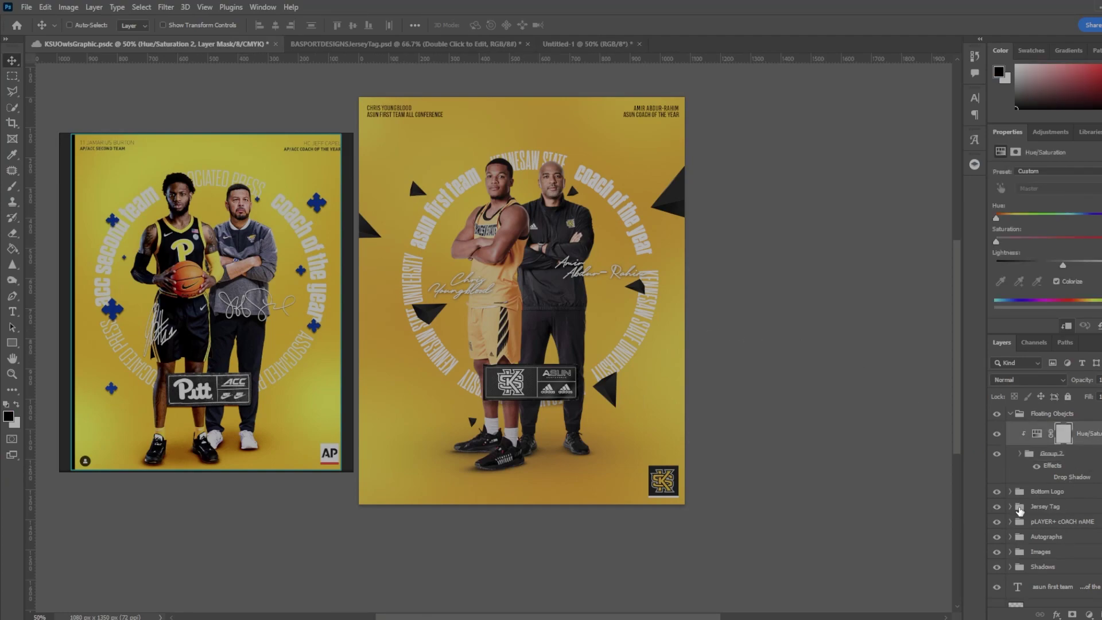
Duplicate the triangle group together with its clipped Hue/Saturation adjustment, and convert the copies into one smart object.
click(1052, 414)
click(1078, 435)
shift+click(1074, 454)
key(ctrl)
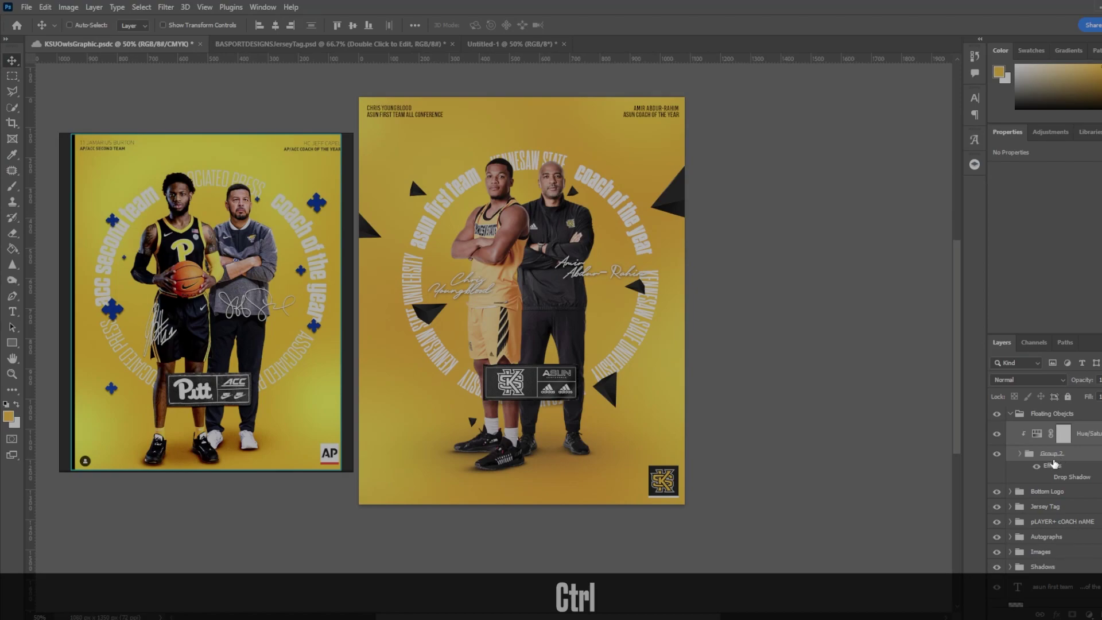
key(ctrl+j)
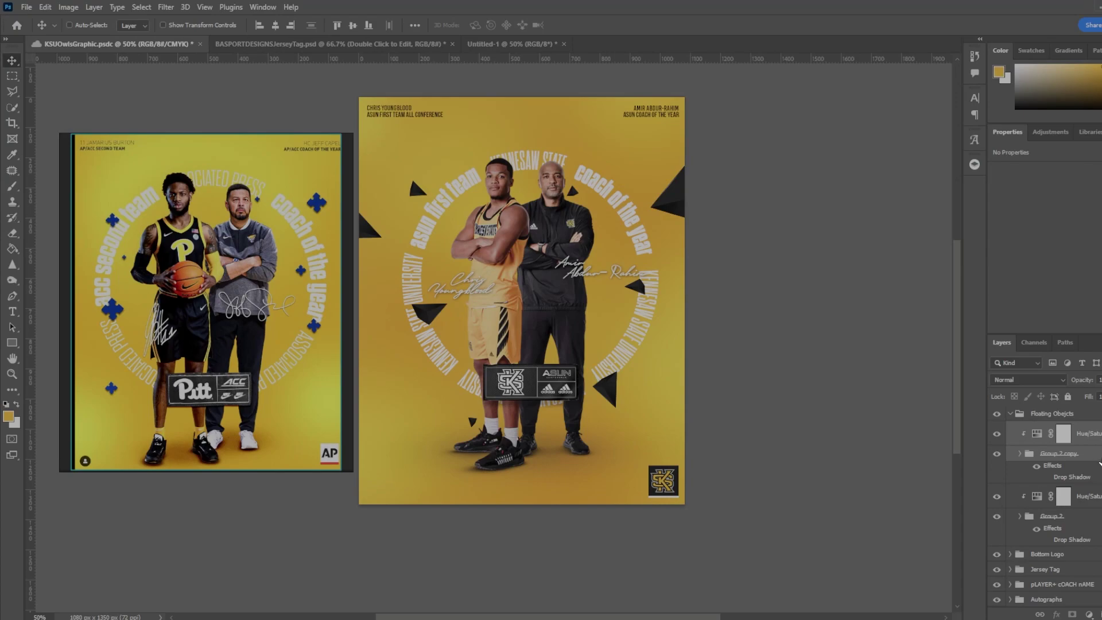
right_click(1100, 463)
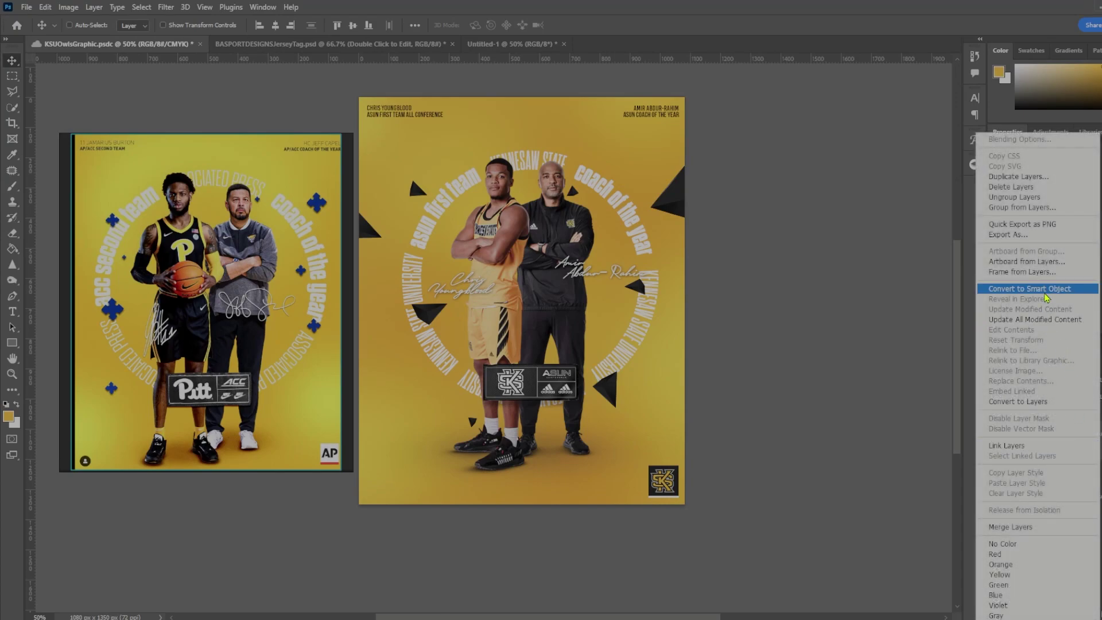
click(1045, 288)
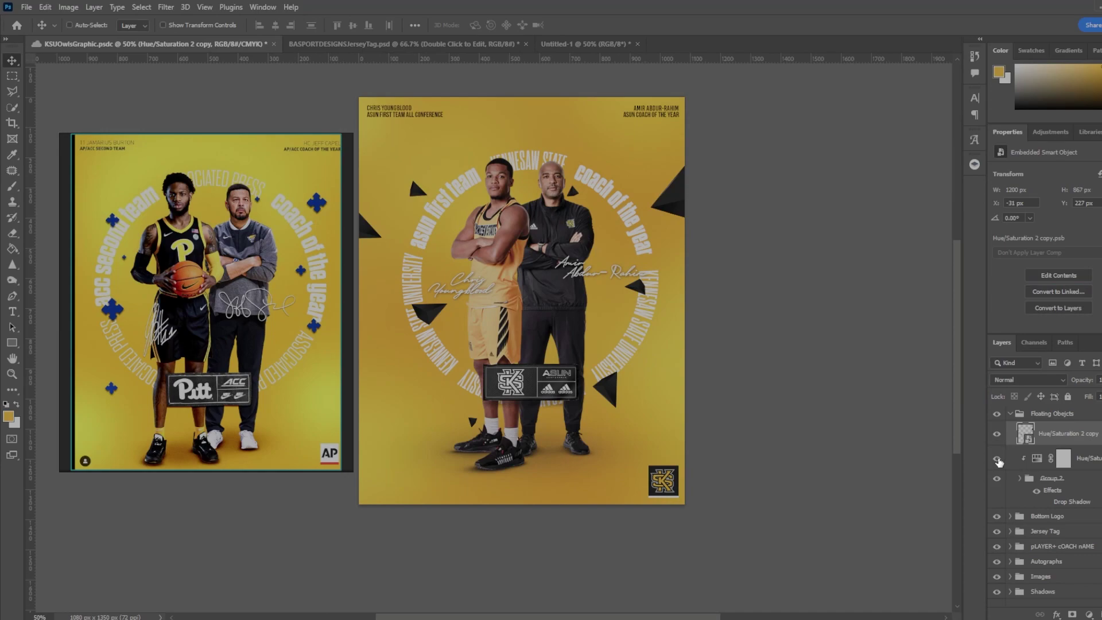
Hide the original triangle group and its adjustment, and rename the new smart object Triangles.
drag(997, 459, 998, 488)
click(996, 438)
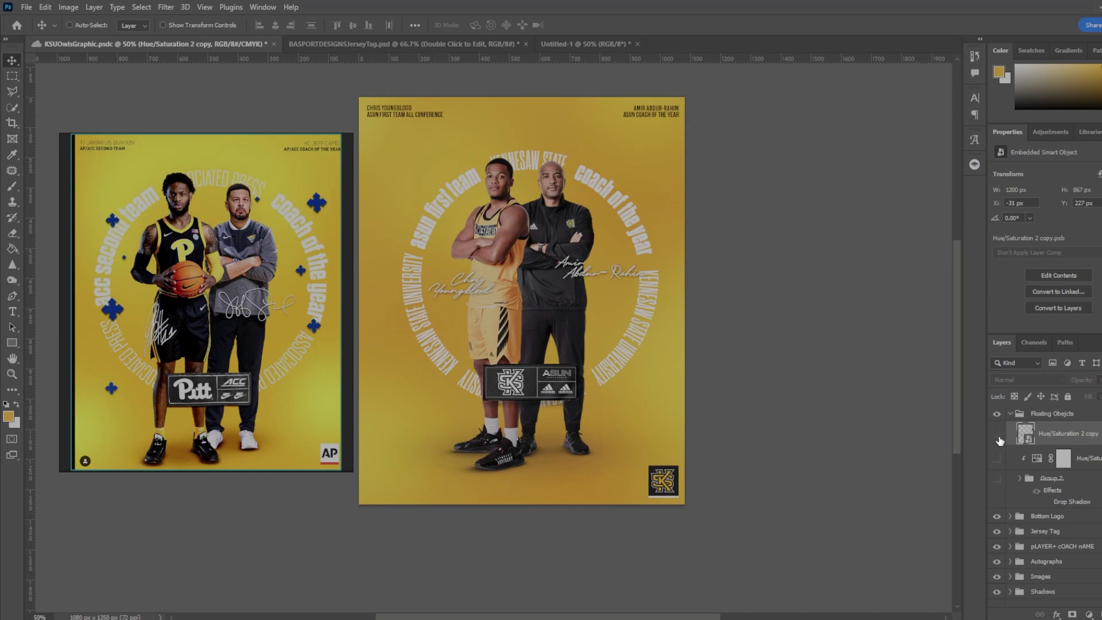
click(997, 438)
click(998, 440)
click(997, 435)
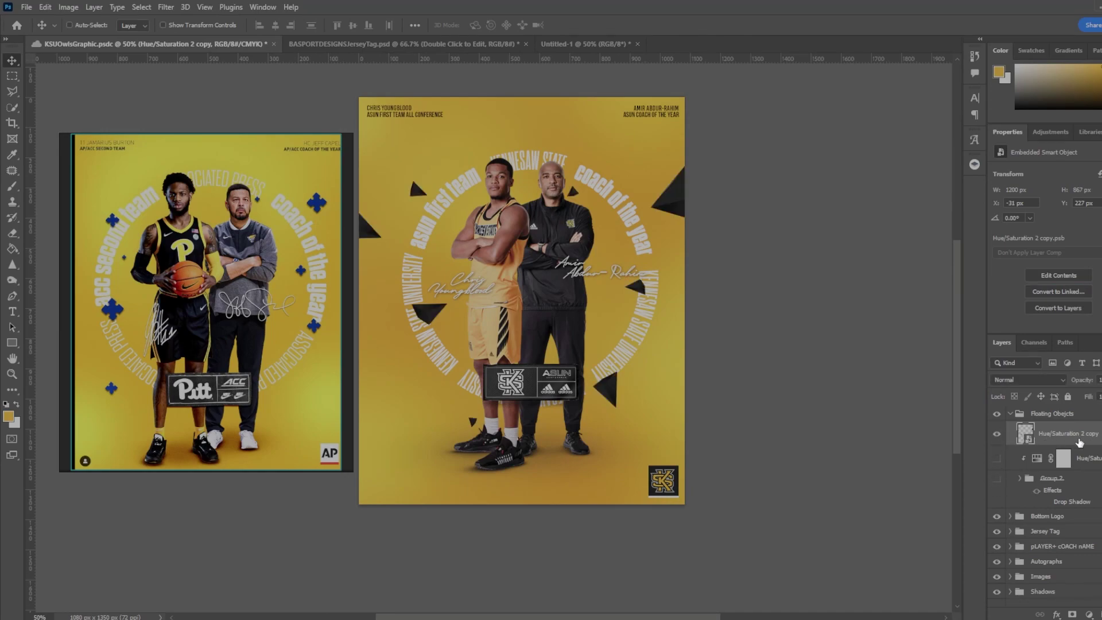
click(999, 440)
click(999, 440)
text(Triangles)
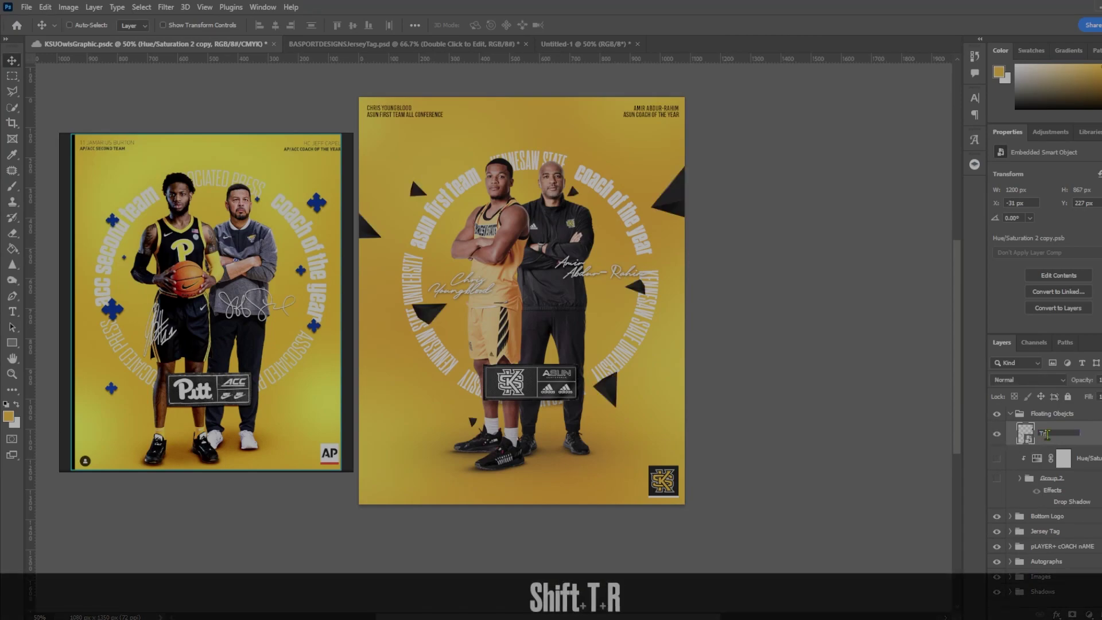
key(Return)
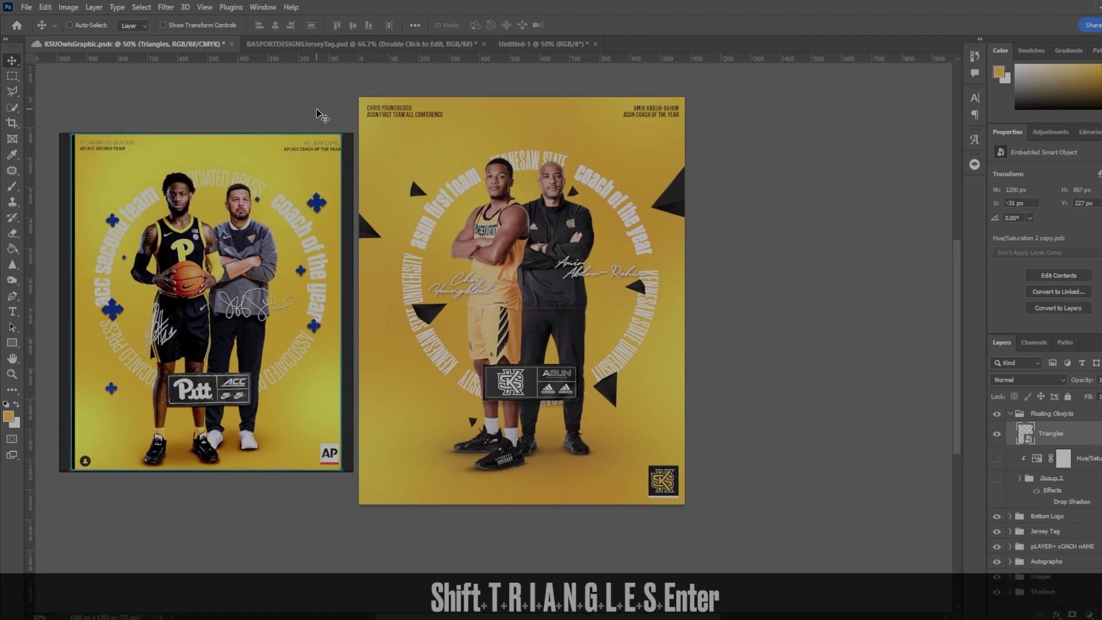
Start a Field Blur on the Triangles layer and move its pin just off the poster beside the large upper-right triangle.
click(169, 8)
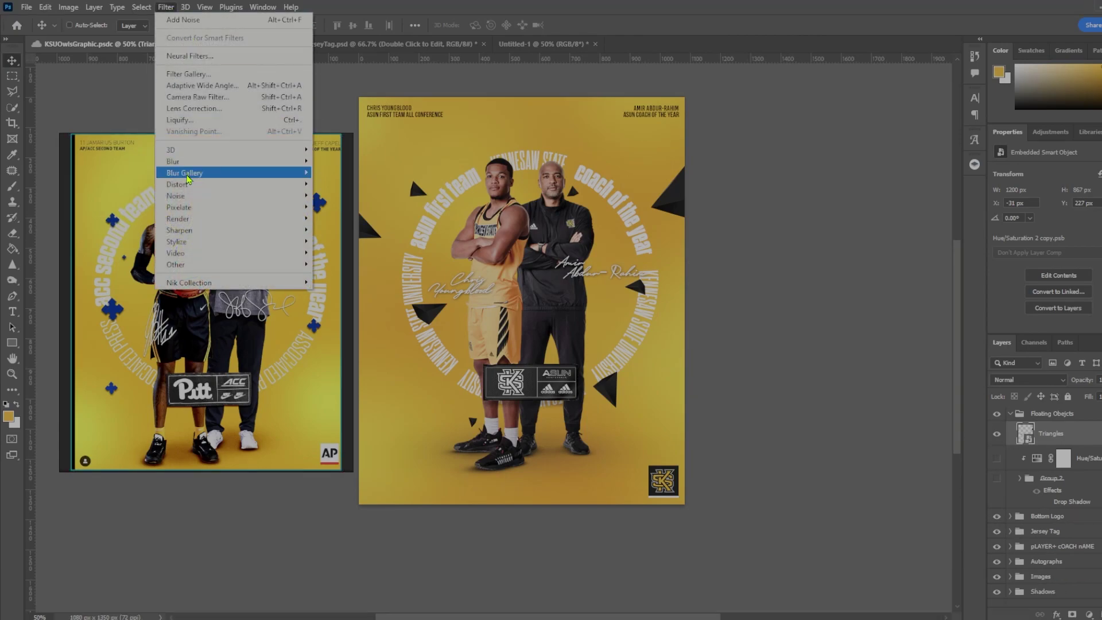
mouse_move(238, 178)
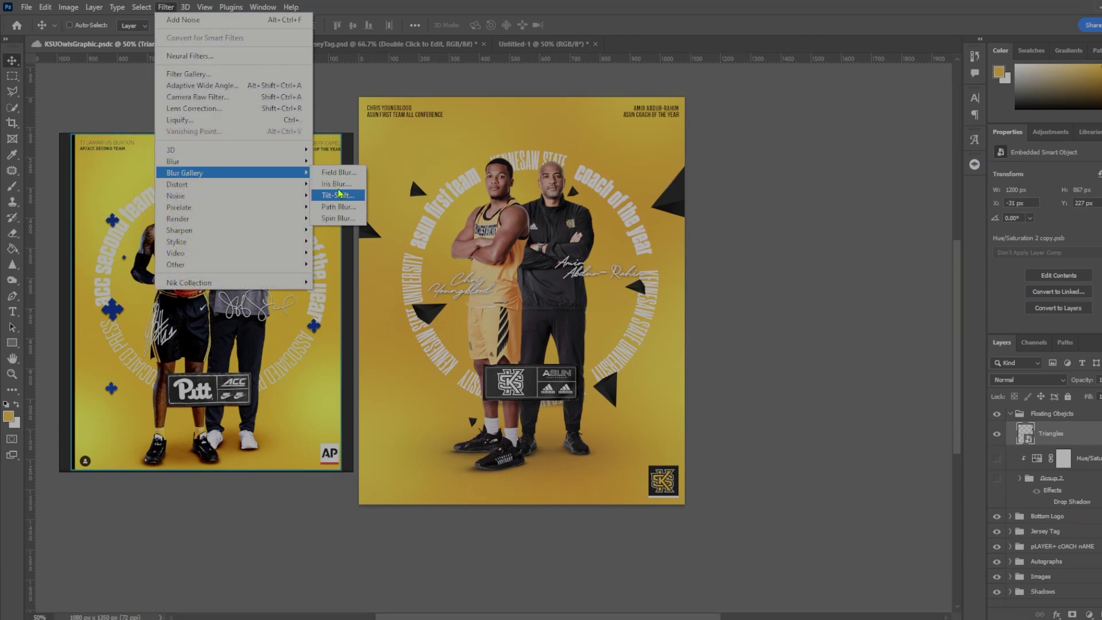
click(339, 172)
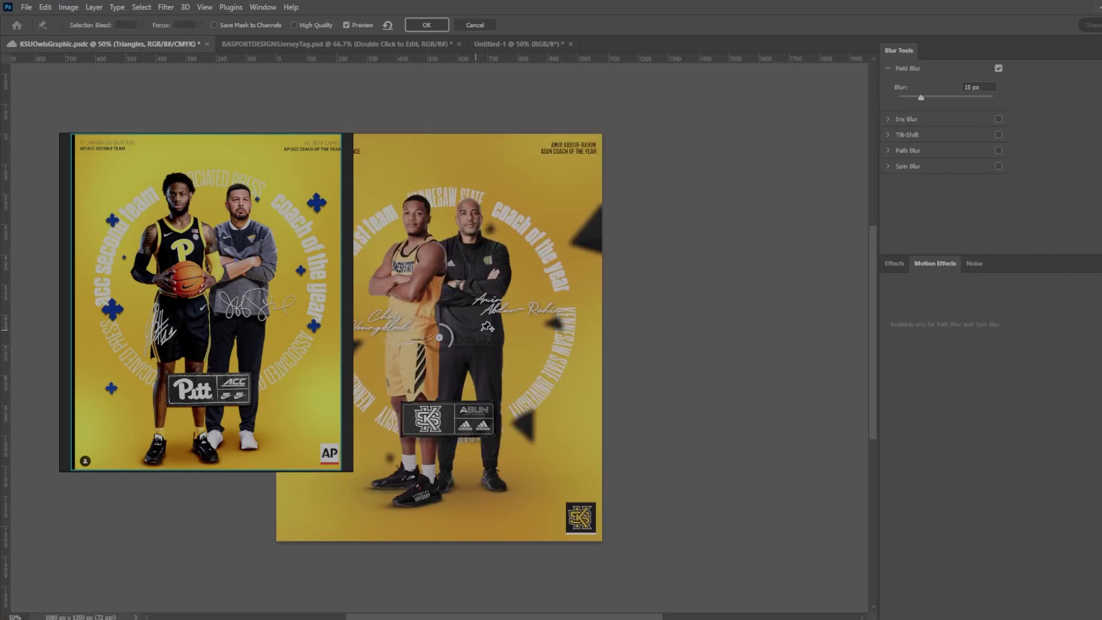
key(space)
drag(448, 372, 584, 322)
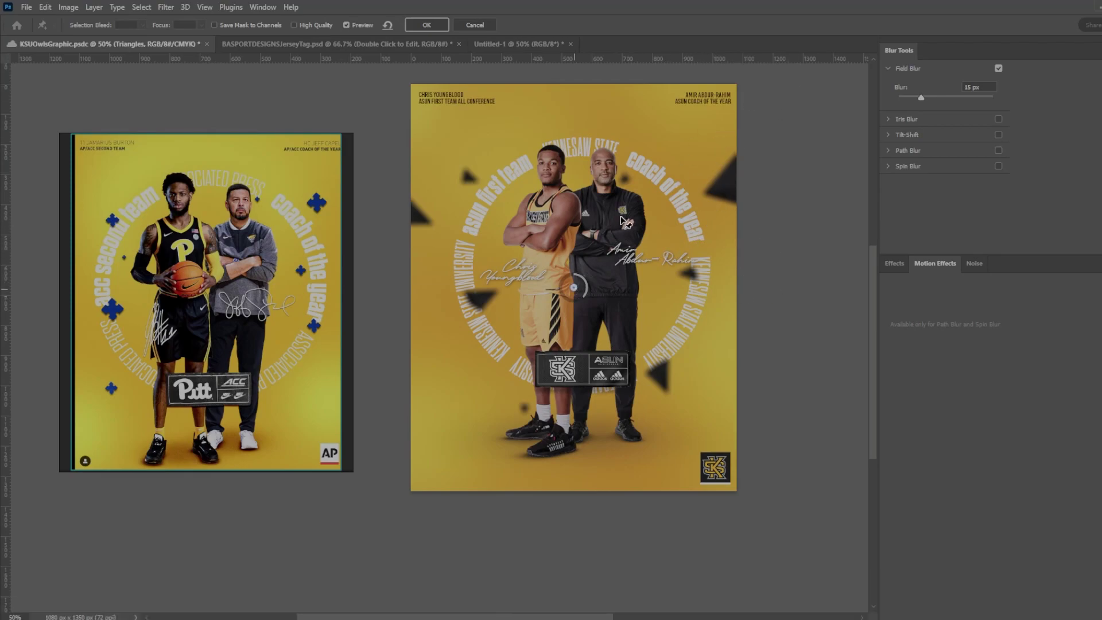
drag(576, 289, 753, 177)
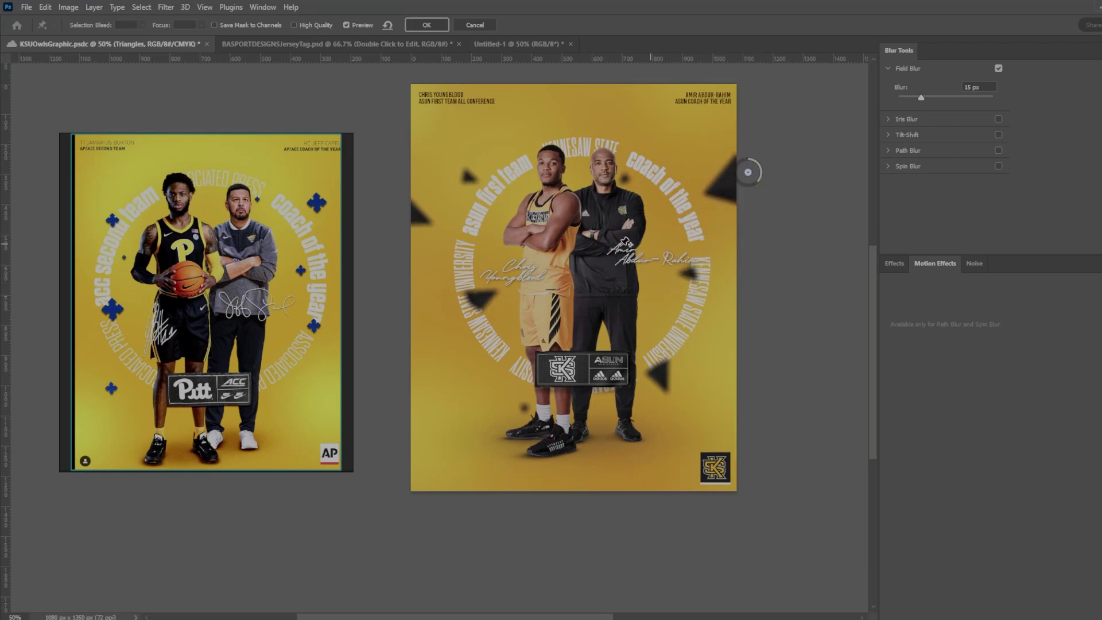
Add a blur pin of about 19 px on the left-edge triangle and weaker pins on the two inner triangles left of the player.
click(412, 213)
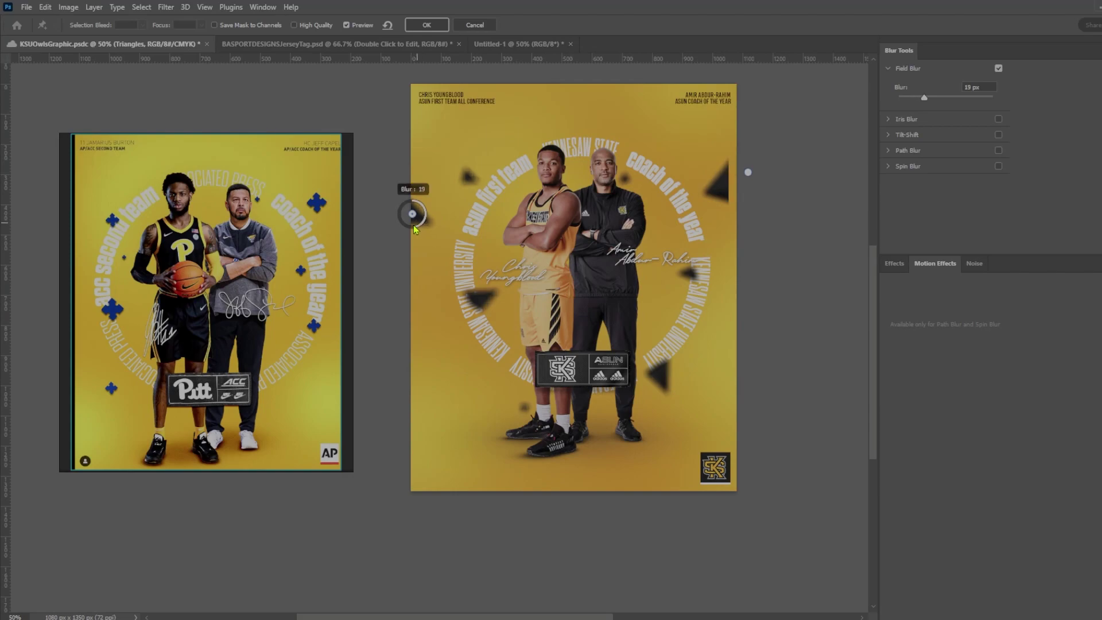
click(482, 300)
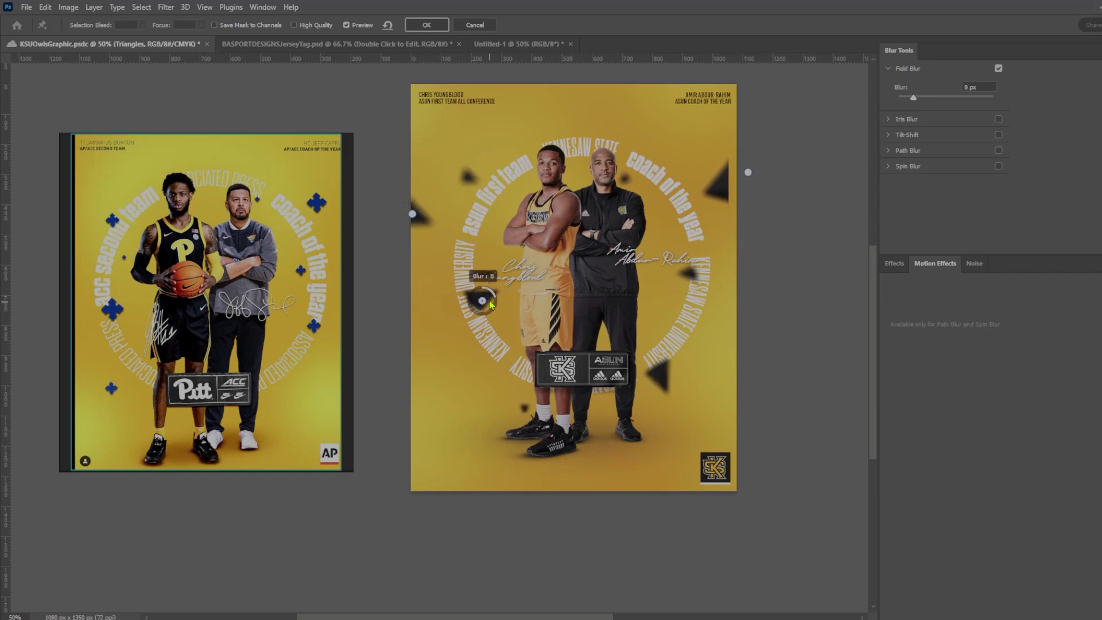
click(474, 174)
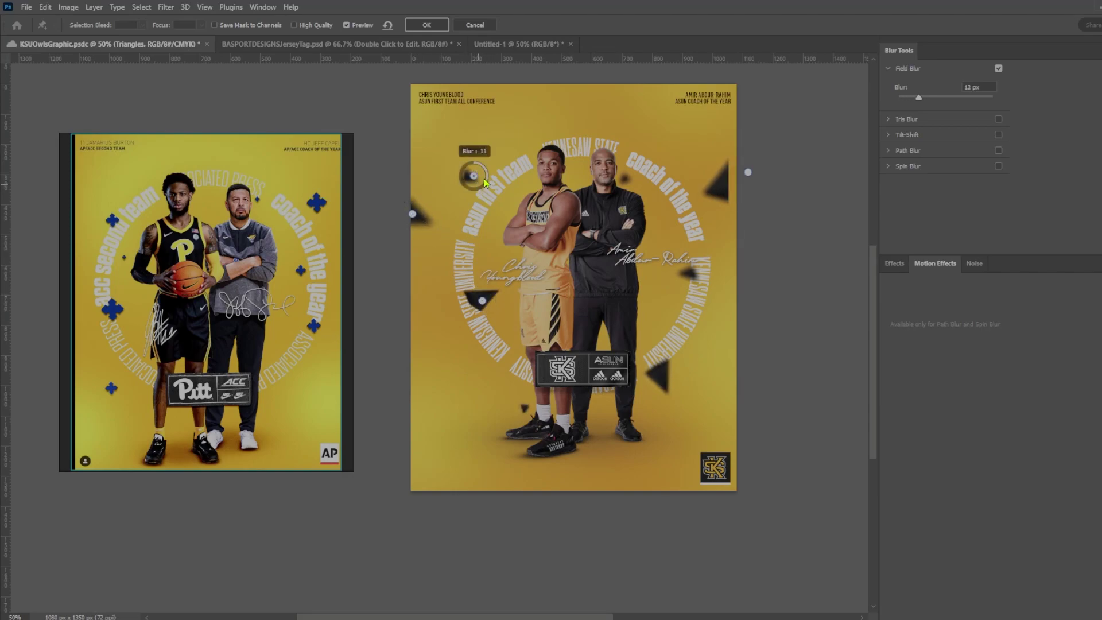
drag(478, 172, 470, 178)
Add blur pins of 2 px on the triangle beside the coach's head and 9 px on the lower-right triangle.
click(625, 179)
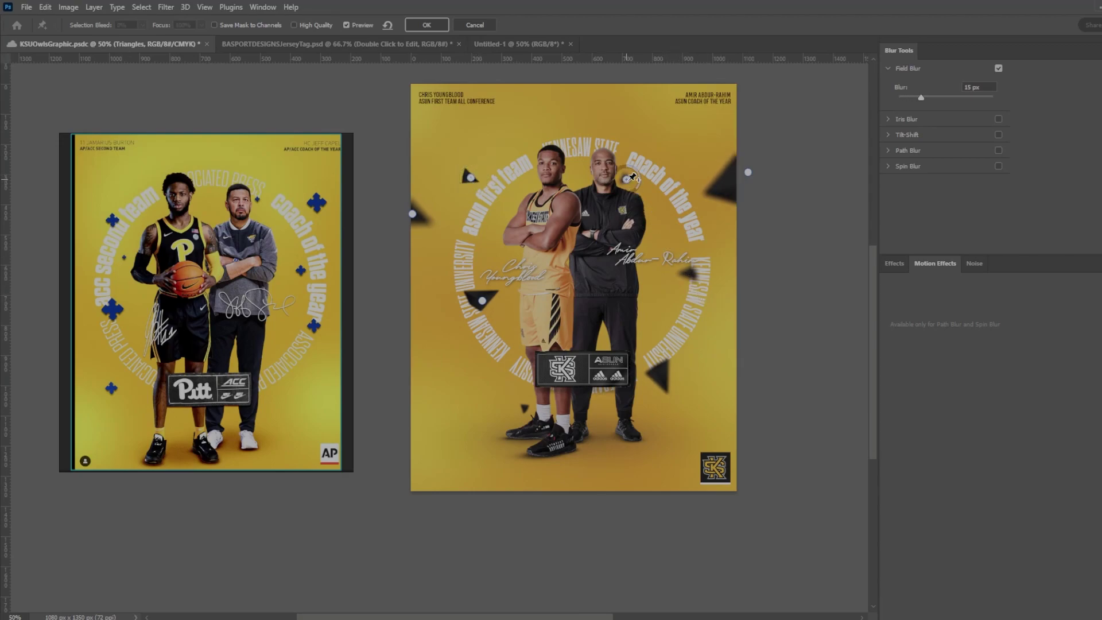
drag(632, 180, 634, 178)
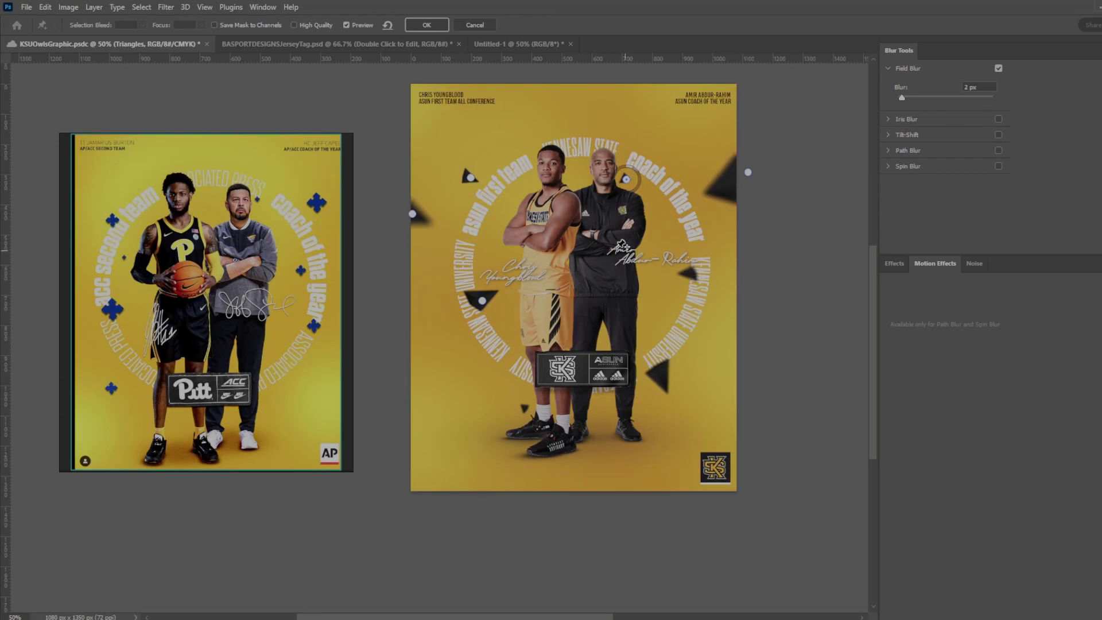
click(660, 379)
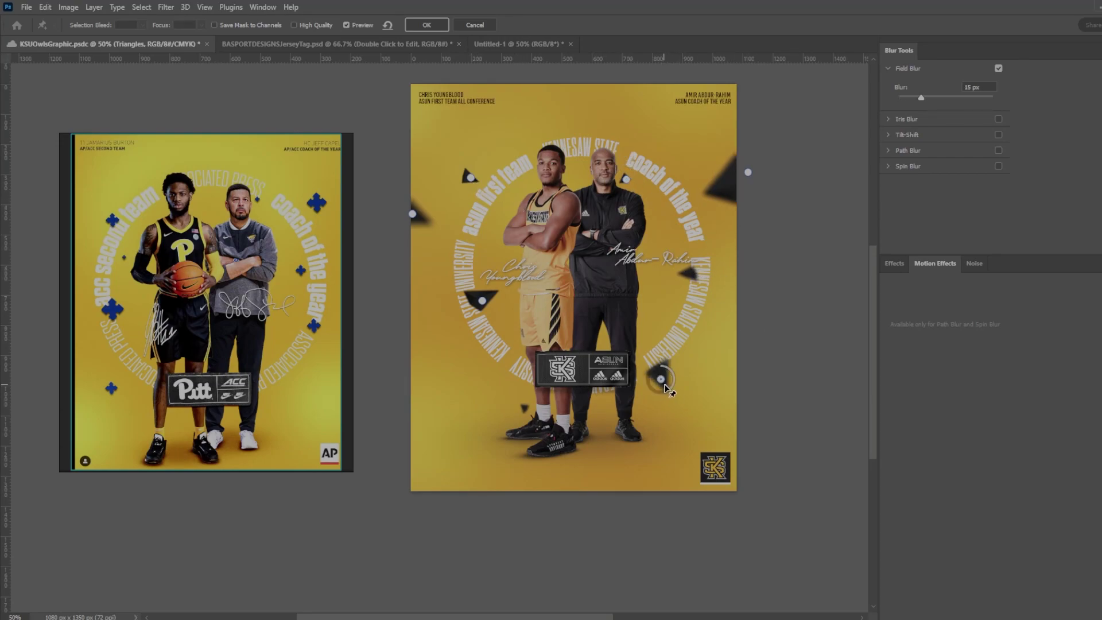
drag(666, 390, 665, 383)
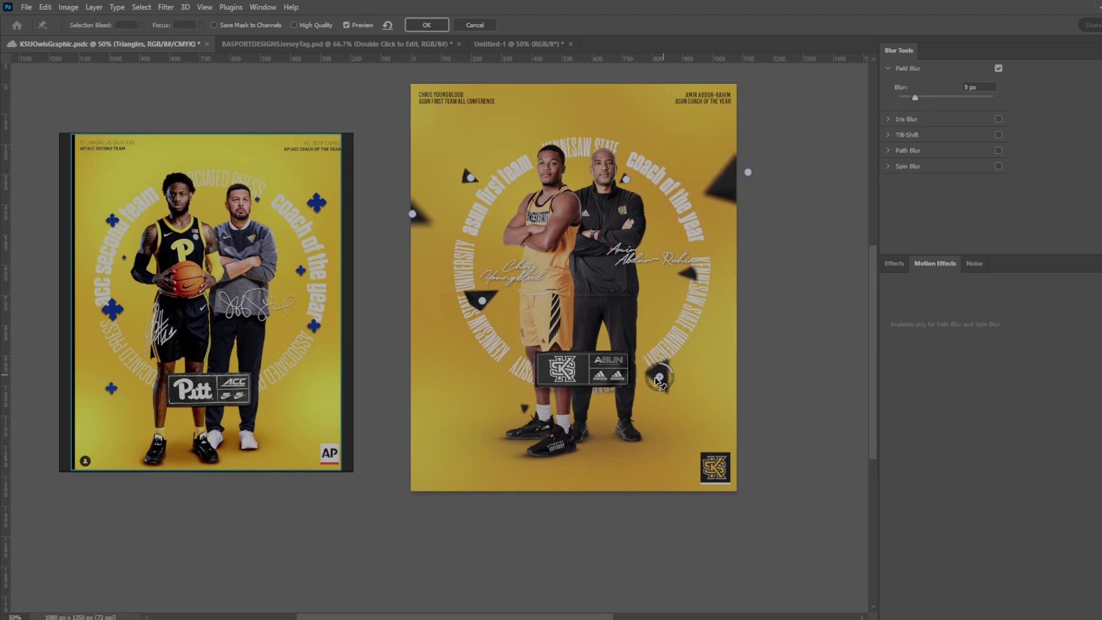
Add blur pins of 7 px on the small triangle above the player's shoe and 4 px on the triangle beside the coach's autograph.
click(520, 409)
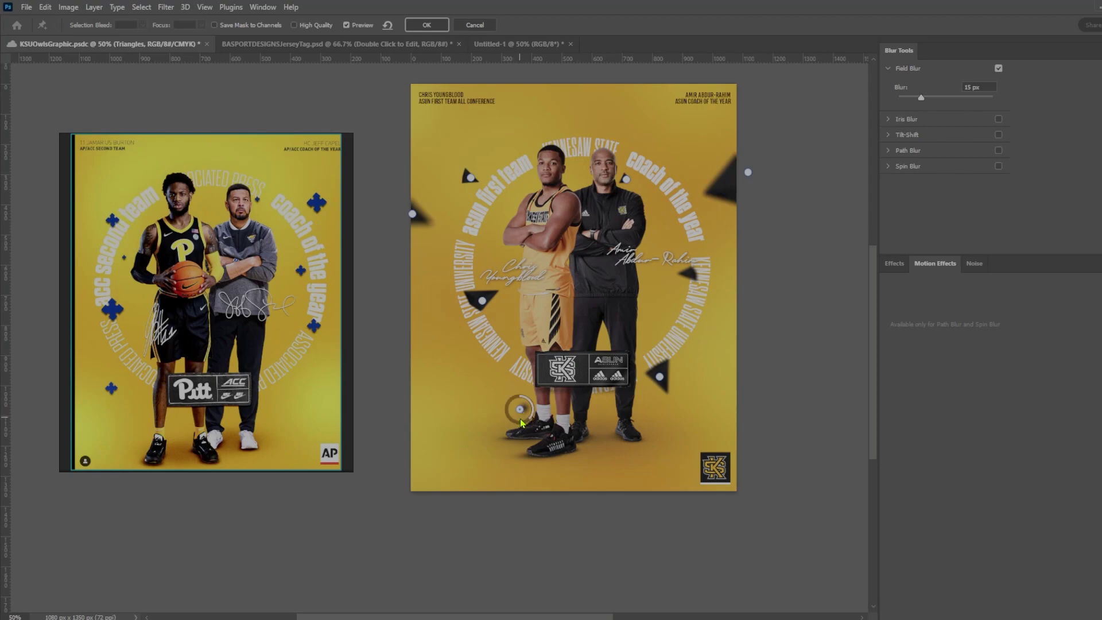
drag(532, 426, 537, 412)
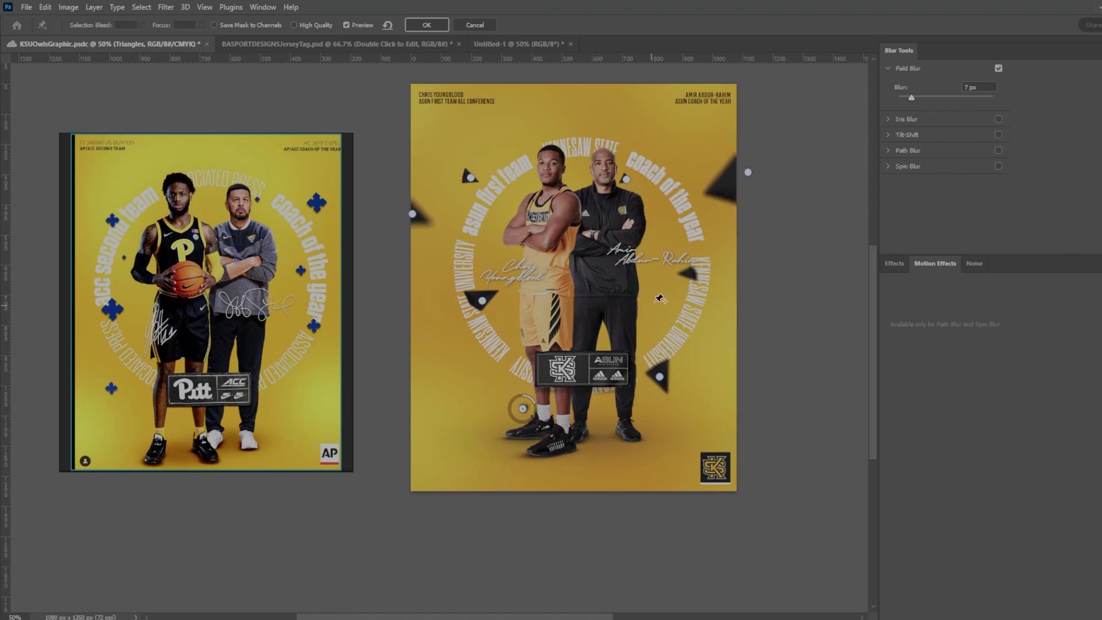
click(691, 274)
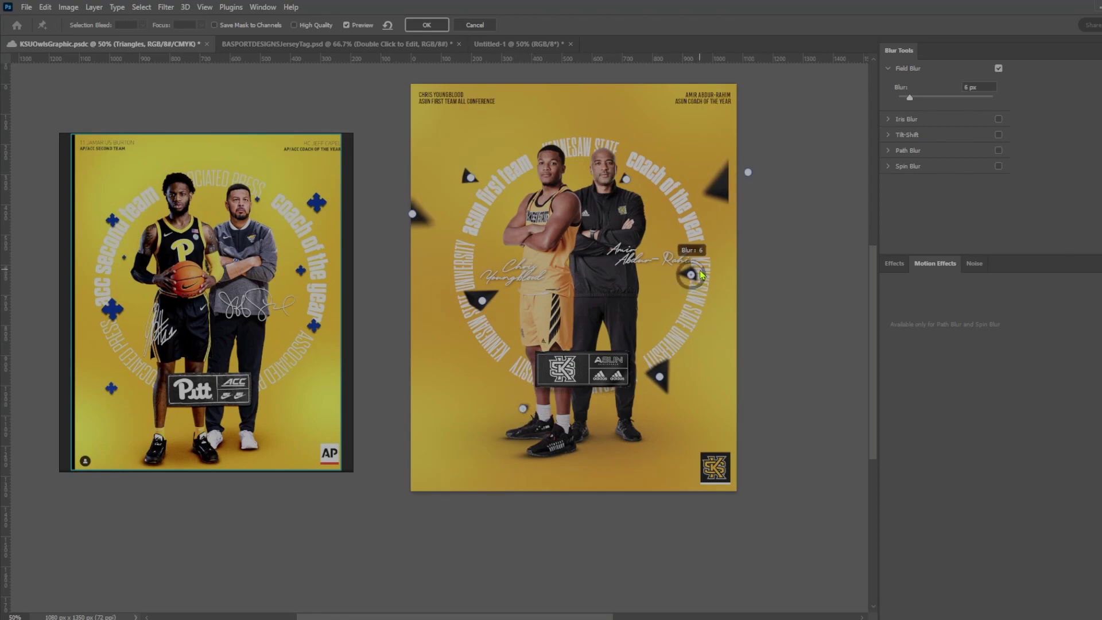
drag(702, 275, 694, 278)
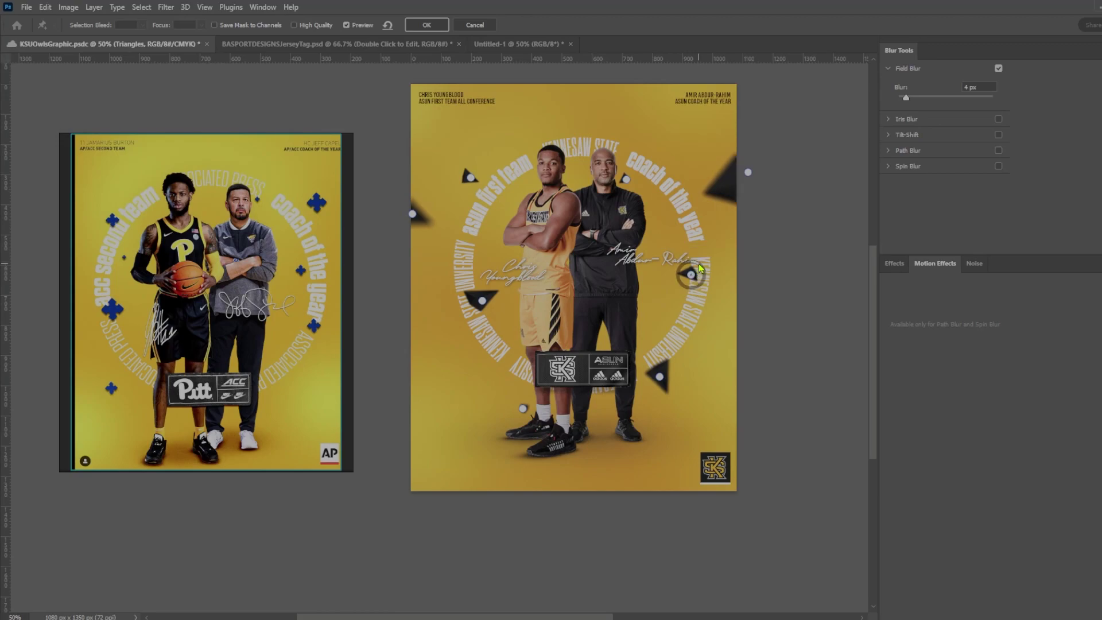
Set the pin beside the large upper-right triangle to 19 px and apply the Field Blur.
click(748, 172)
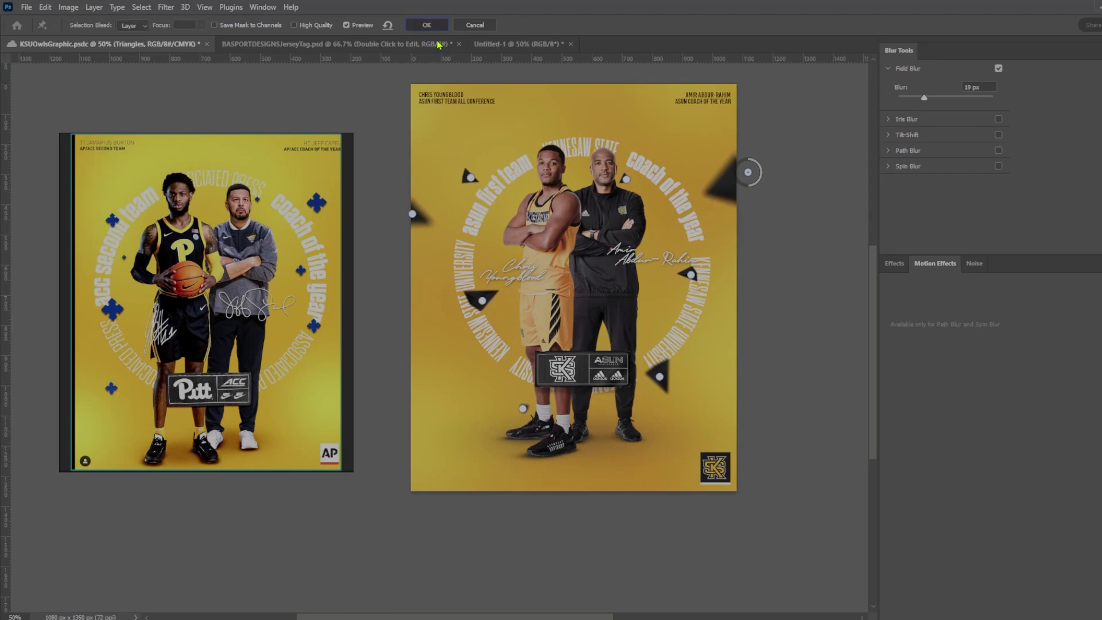
click(426, 25)
key(space)
drag(545, 359, 621, 340)
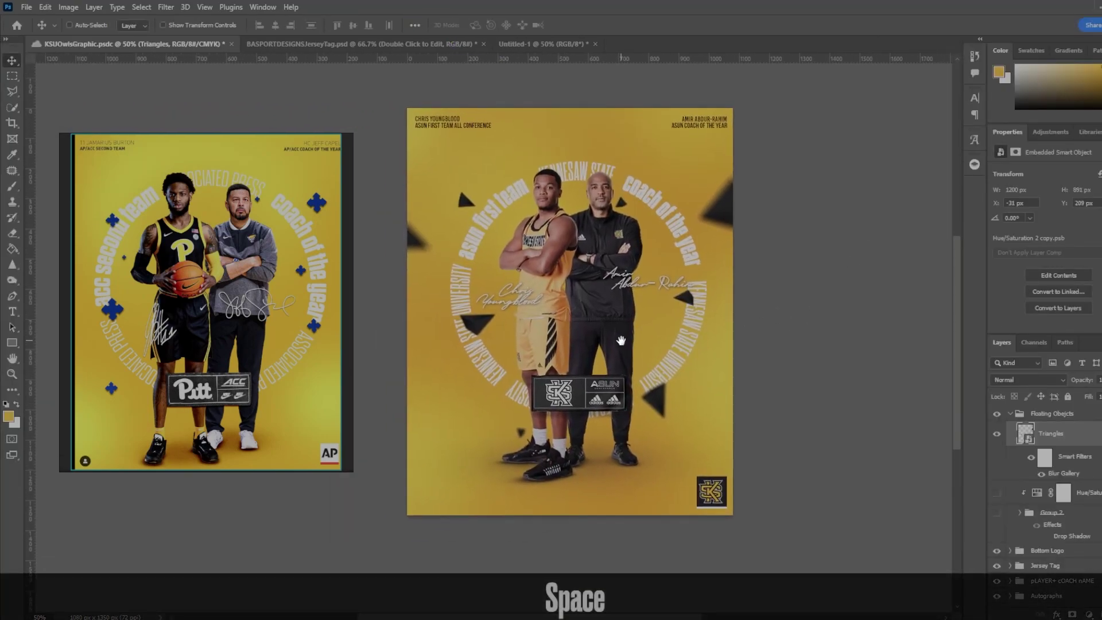
Compare the triangles with and without the Blur Gallery smart filter, save the document, and leave the filter enabled.
click(1040, 476)
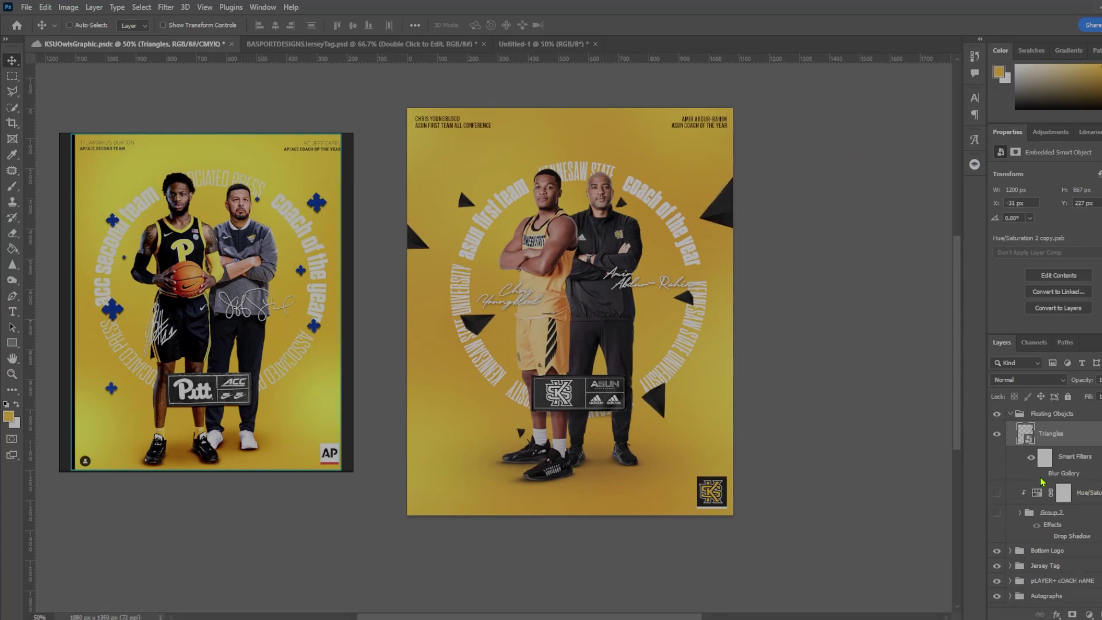
click(1040, 476)
click(1041, 476)
key(ctrl+s)
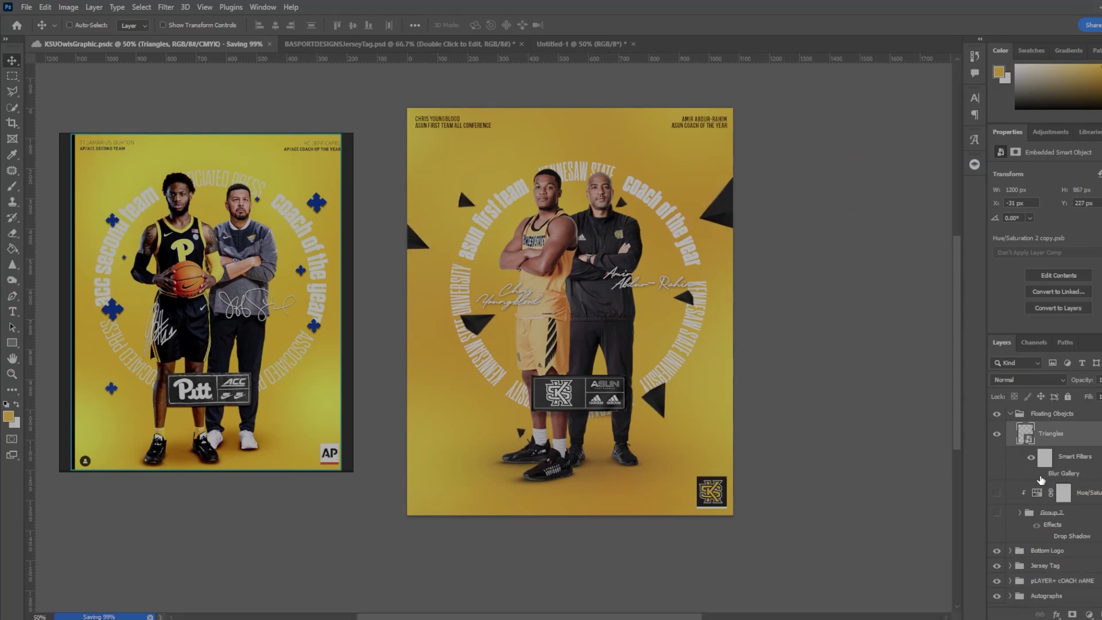
click(1040, 476)
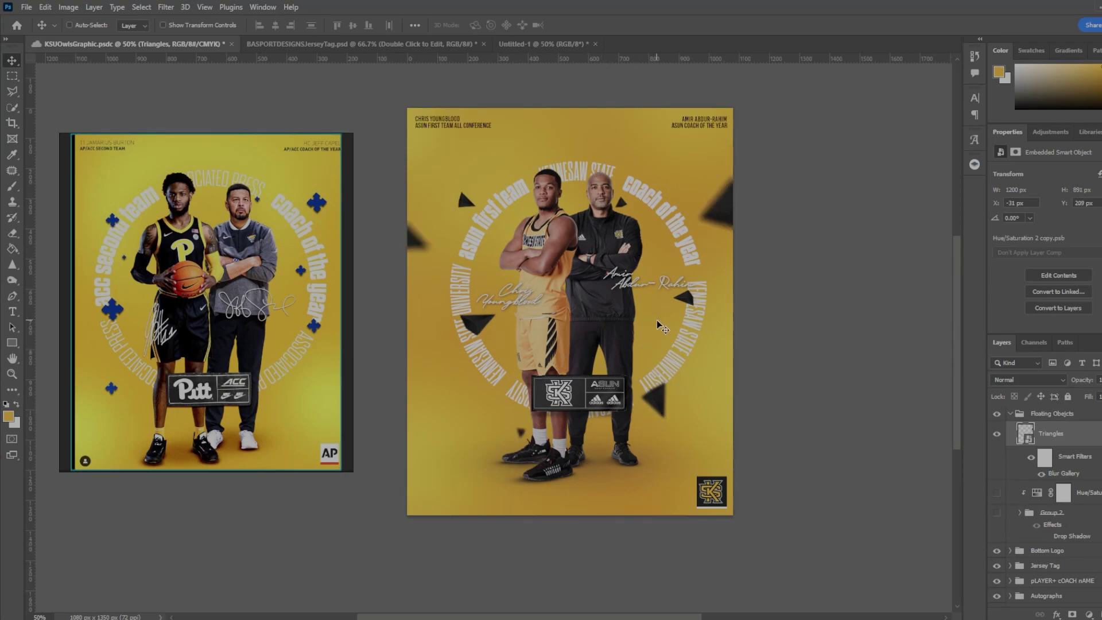
Open the coach cutout layer in the Camera Raw Filter and apply the Auto adjustments.
scroll(658, 324, down, 1)
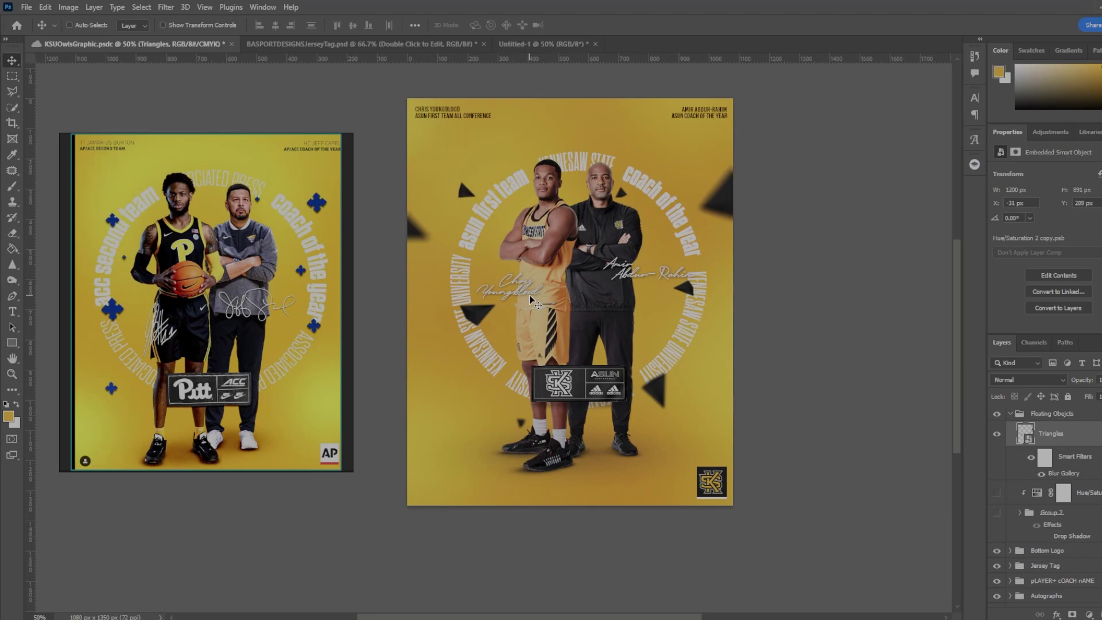
ctrl+click(600, 188)
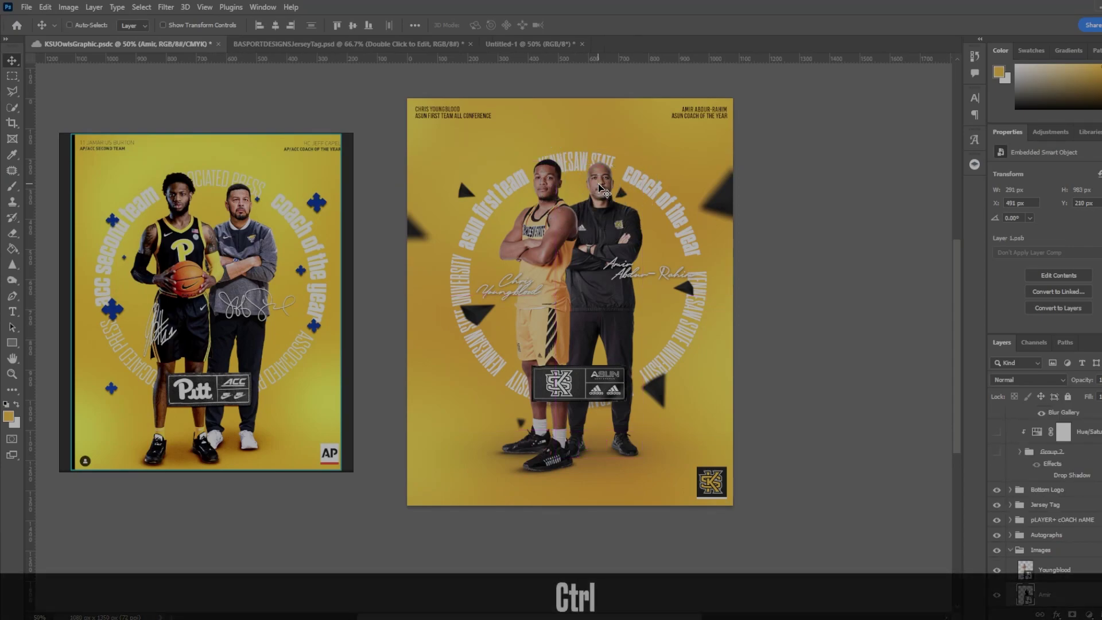
scroll(1082, 495, down, 2)
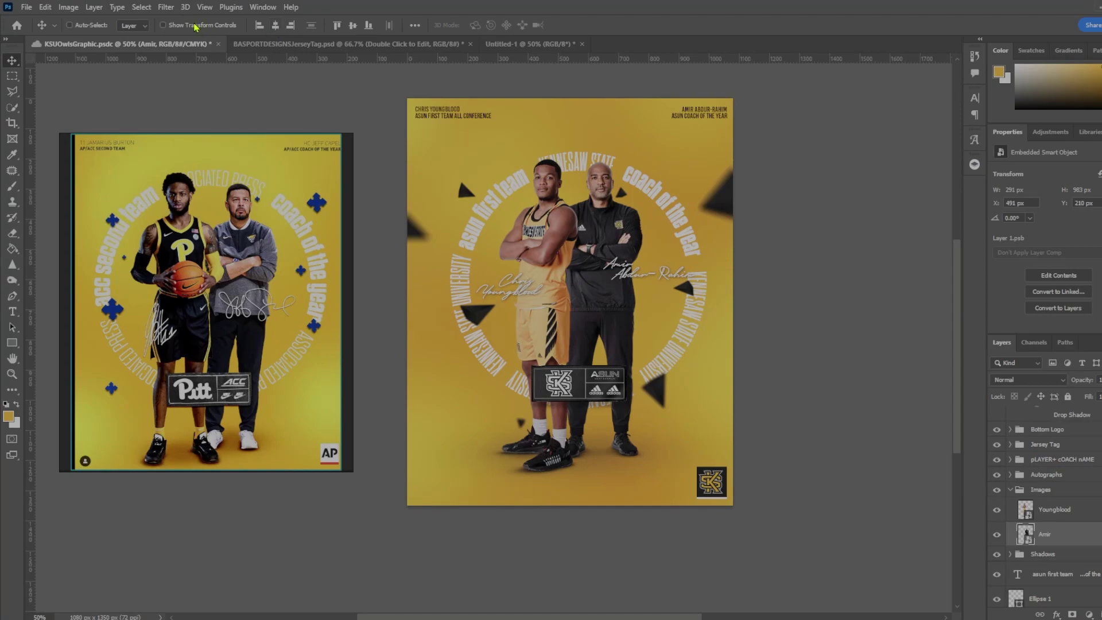
click(165, 11)
click(195, 94)
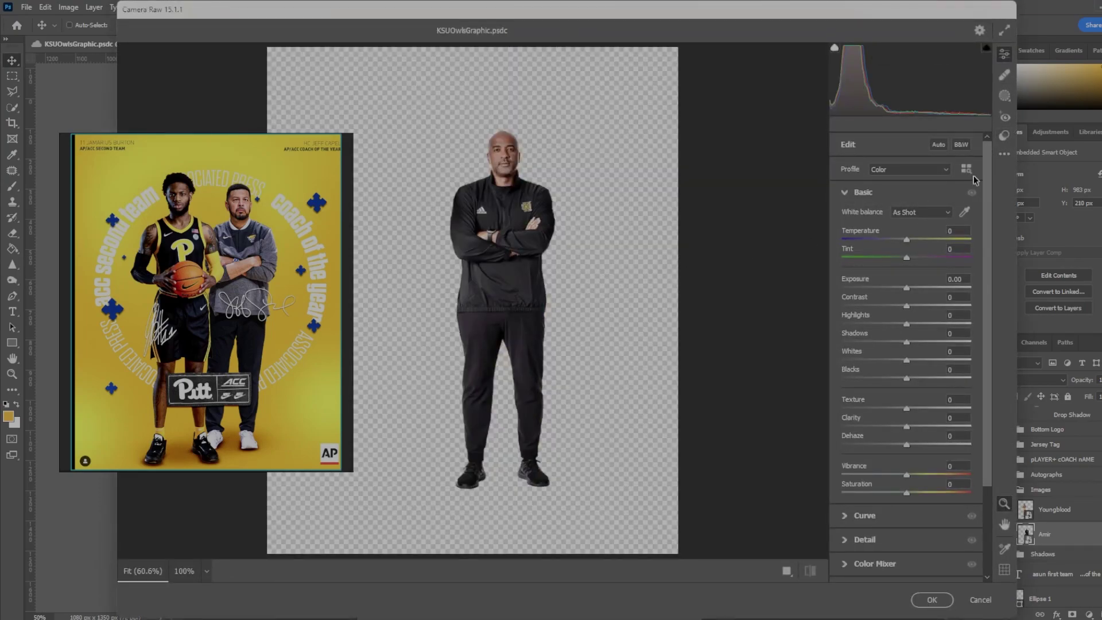
click(939, 145)
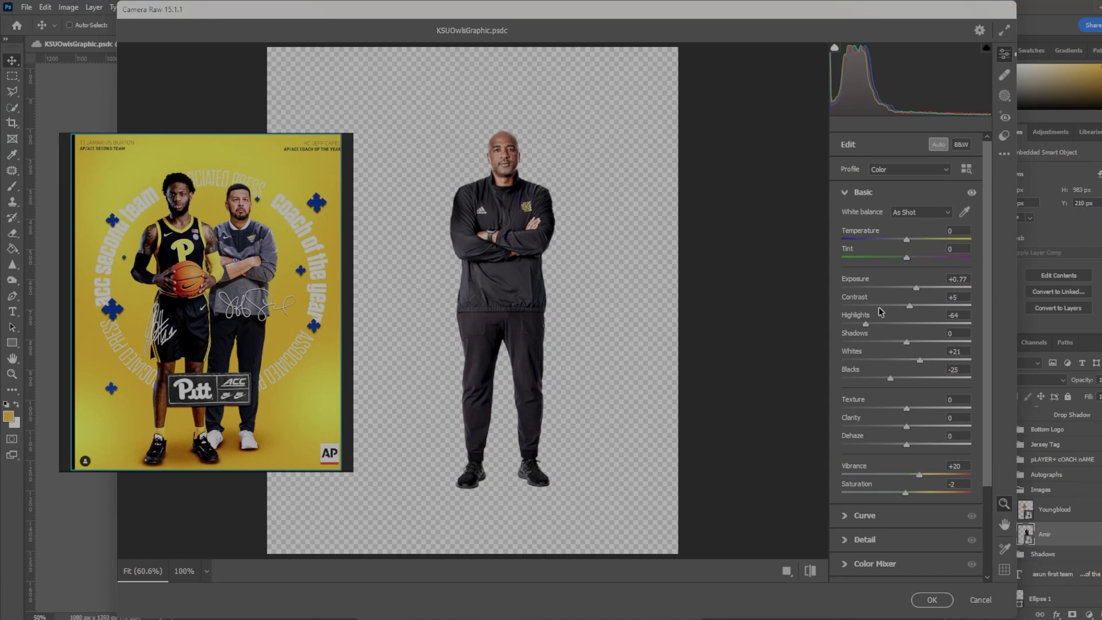
Set the coach's Highlights to -41, Texture to +89, Clarity to +12, Dehaze to +40 and Blacks to -52.
drag(868, 326, 933, 373)
scroll(919, 392, down, 3)
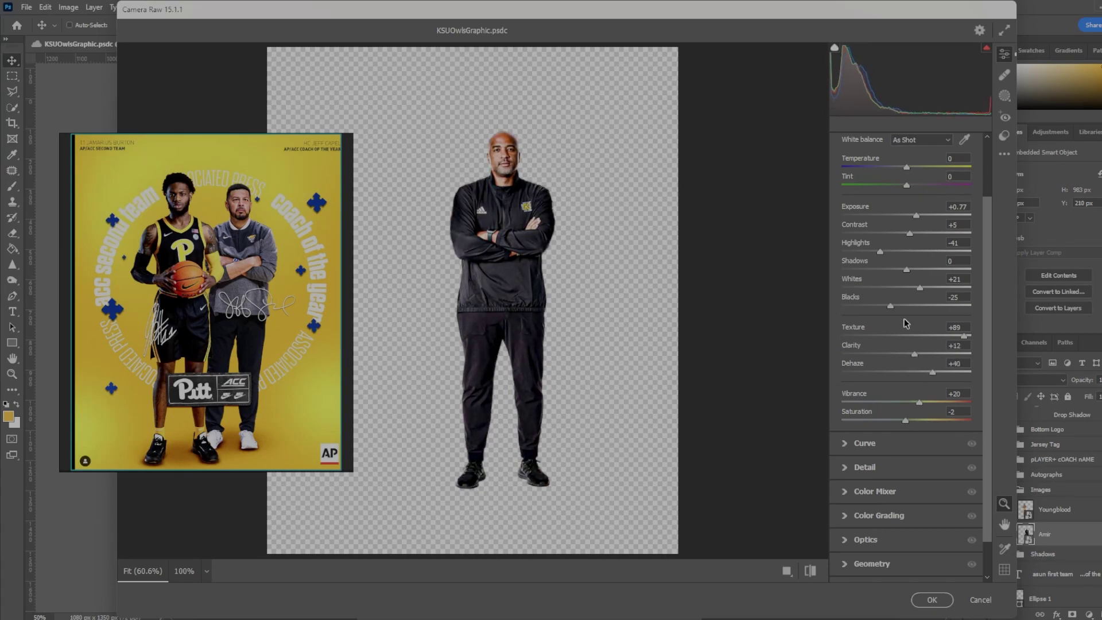
drag(890, 305, 873, 306)
scroll(917, 343, up, 3)
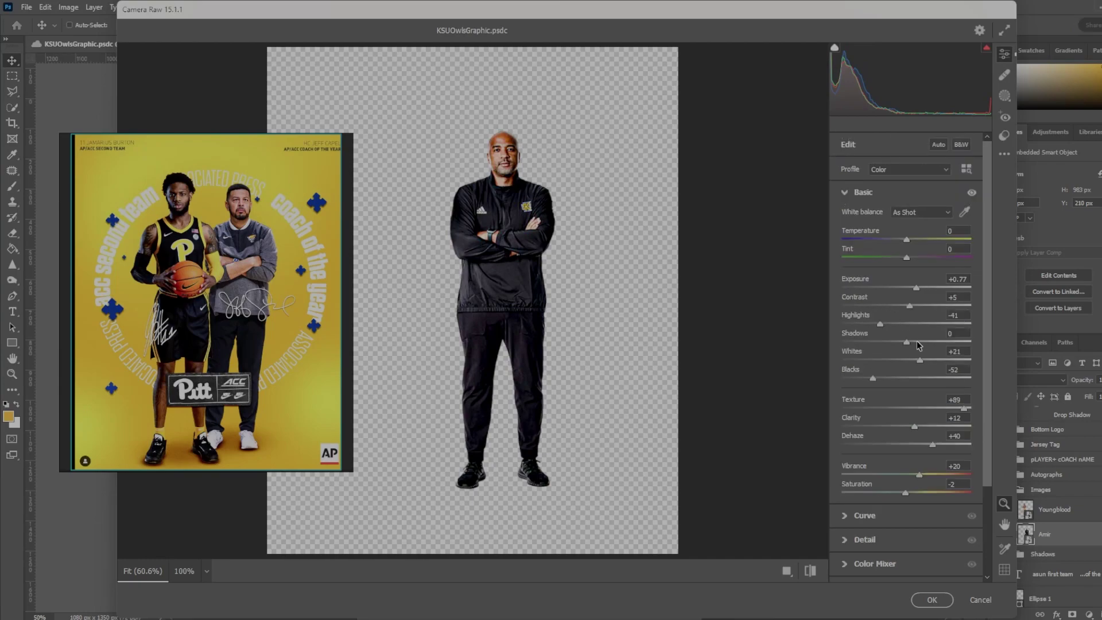
Add a small amount of noise reduction and sharpening to the coach cutout in the Detail settings.
scroll(917, 343, down, 3)
click(867, 466)
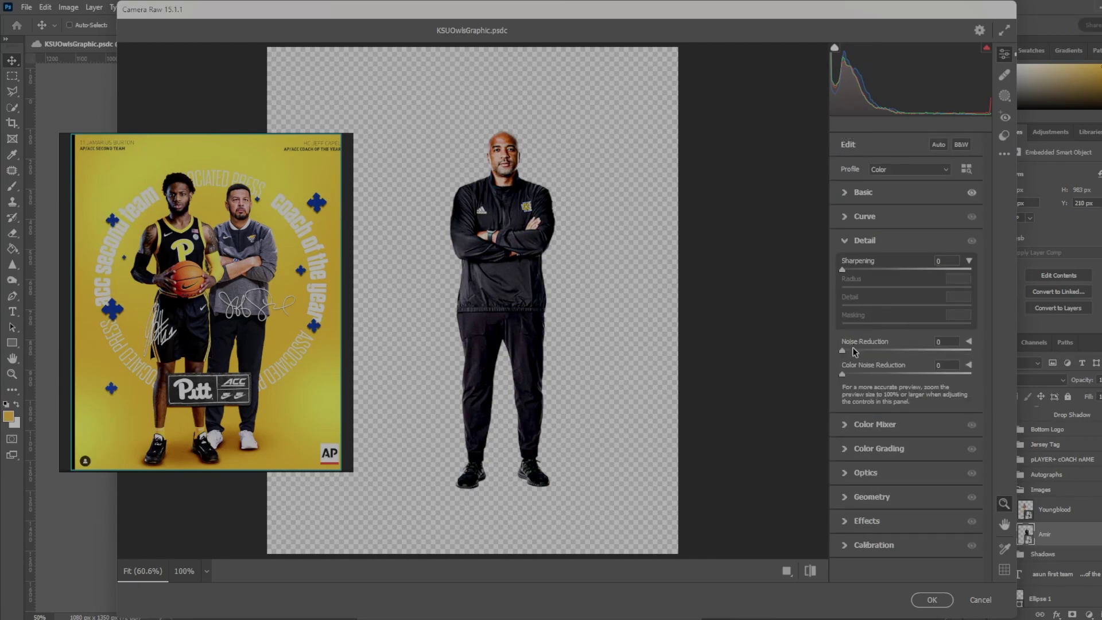
drag(853, 349, 868, 351)
drag(843, 268, 854, 268)
click(863, 193)
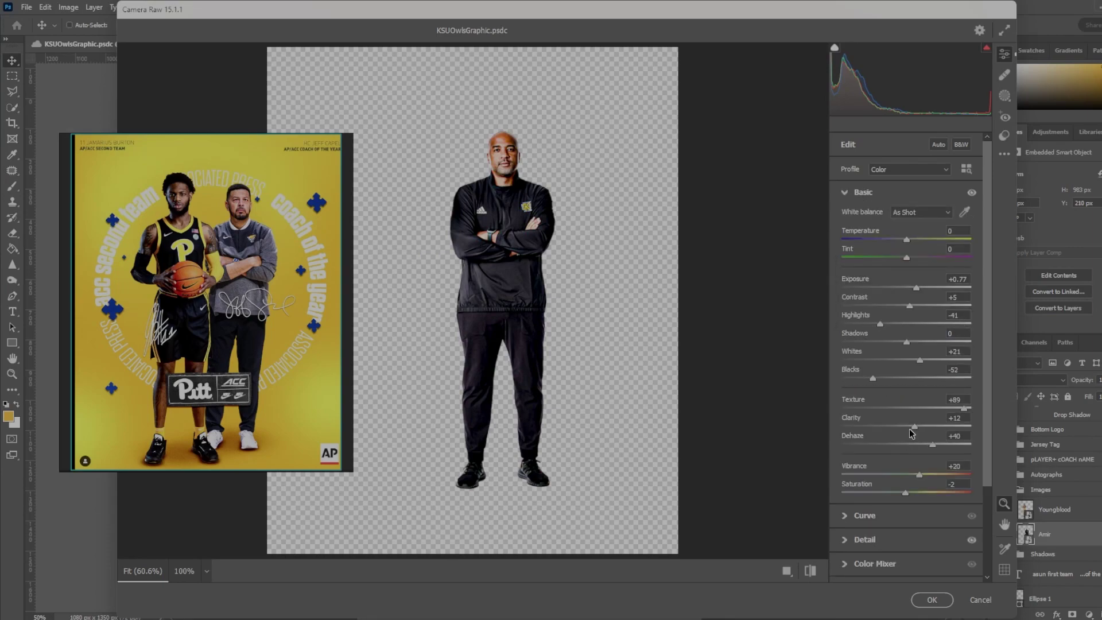
Set the coach's Texture to +43, Contrast to -22 and Blacks to -64, and apply the Camera Raw Filter.
drag(948, 412, 934, 414)
drag(909, 305, 892, 310)
drag(873, 379, 865, 379)
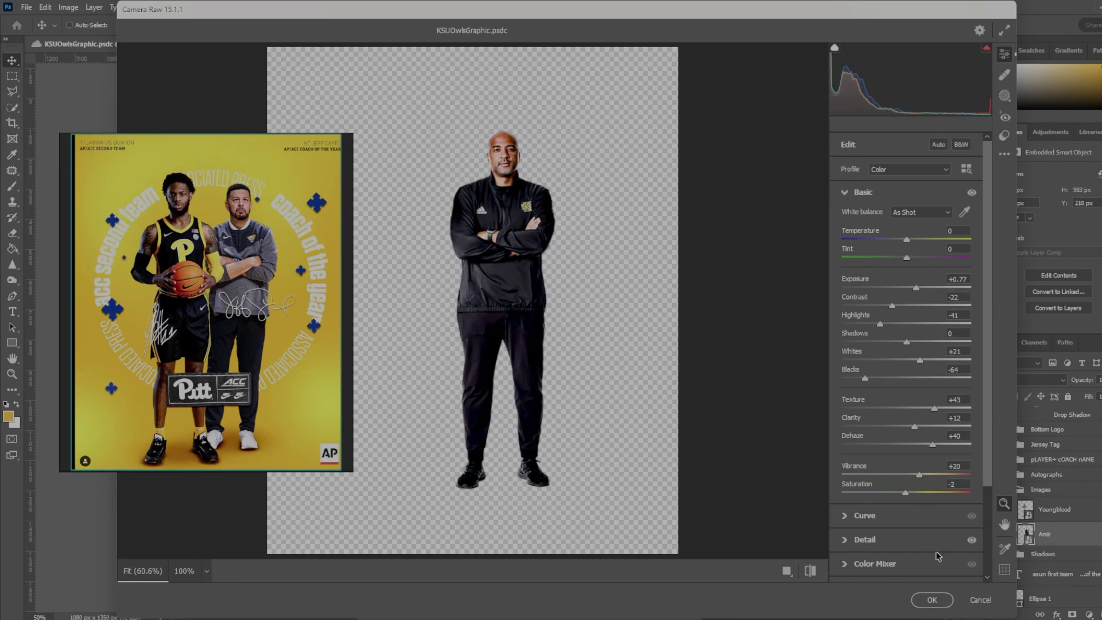
click(932, 599)
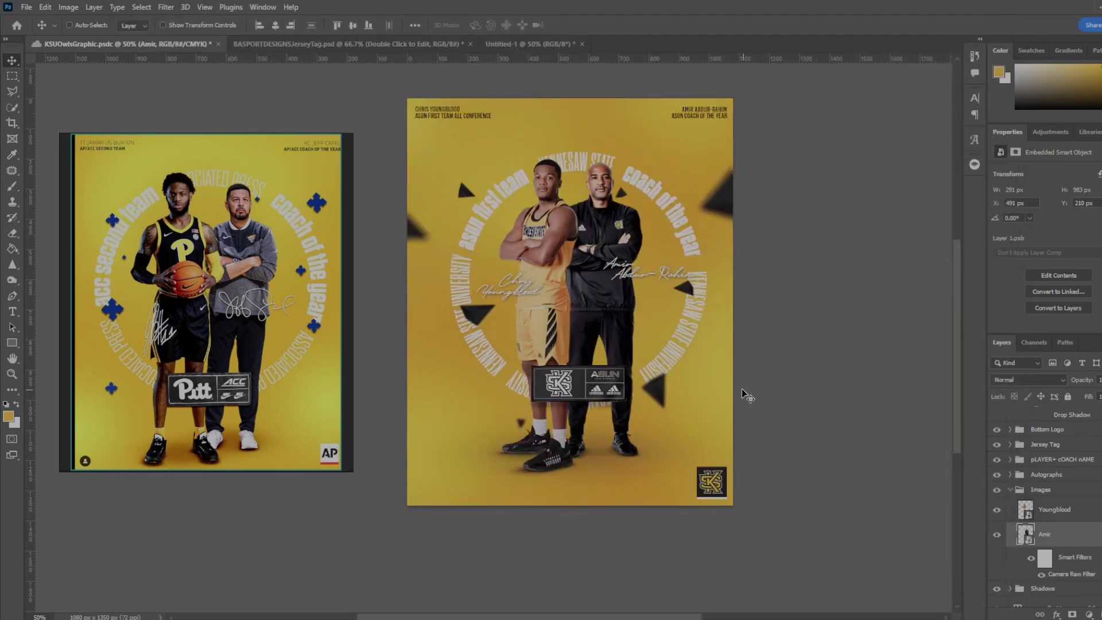
Copy the Camera Raw smart filter from the coach layer onto the player cutout layer.
scroll(1072, 548, down, 1)
key(alt)
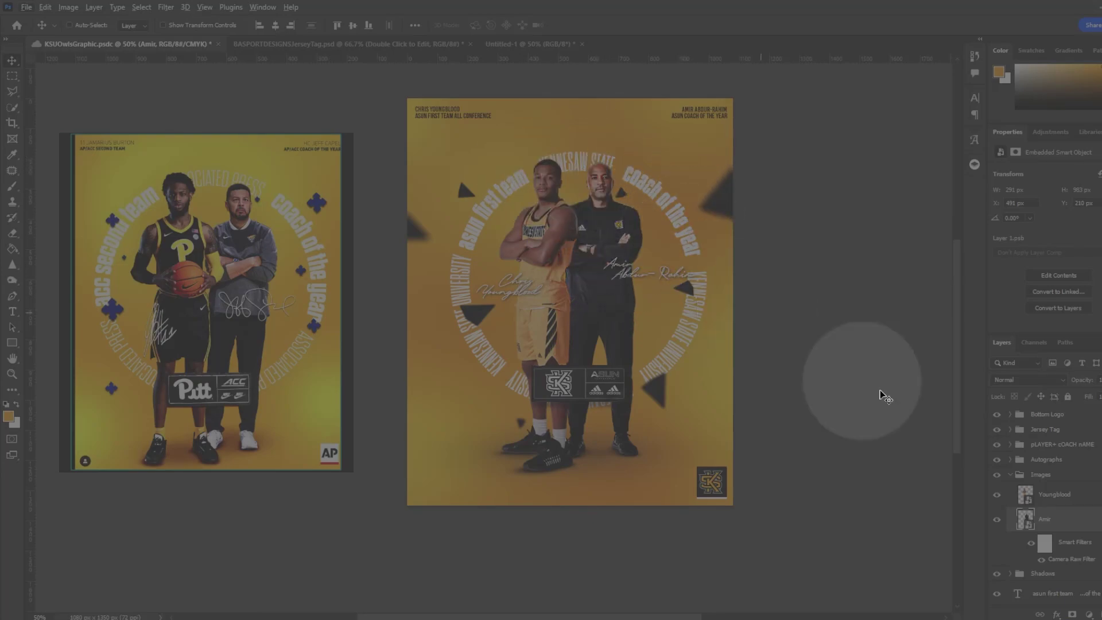
key(alt)
drag(1074, 546, 1059, 499)
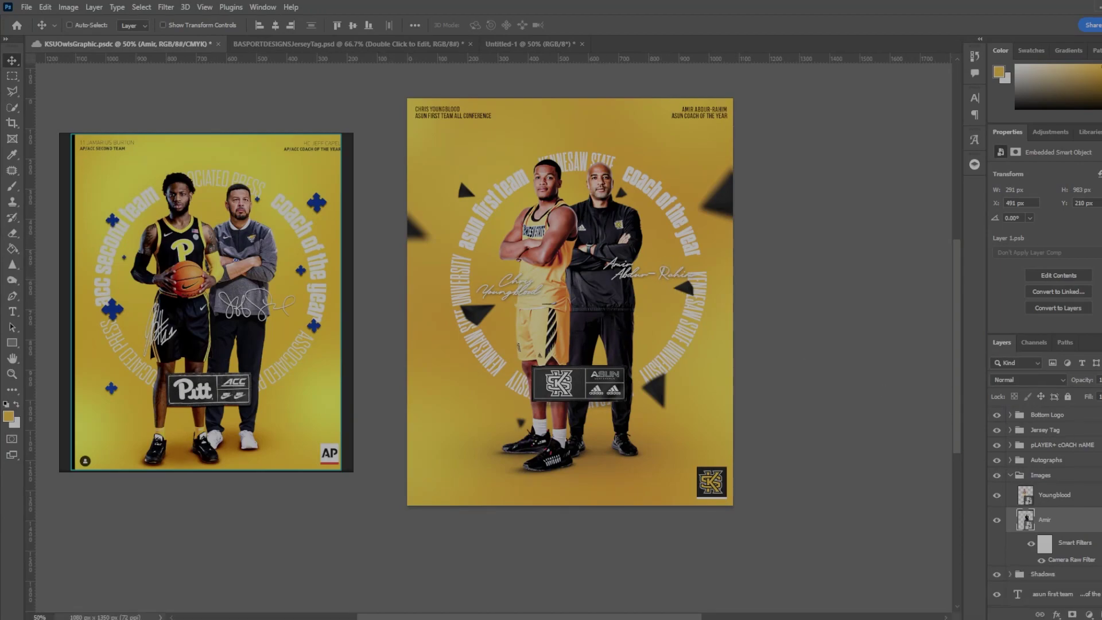
Reopen the player's Camera Raw Filter, set the yellow luminance to -55 in the Color Mixer, and apply it.
click(1101, 495)
click(1078, 537)
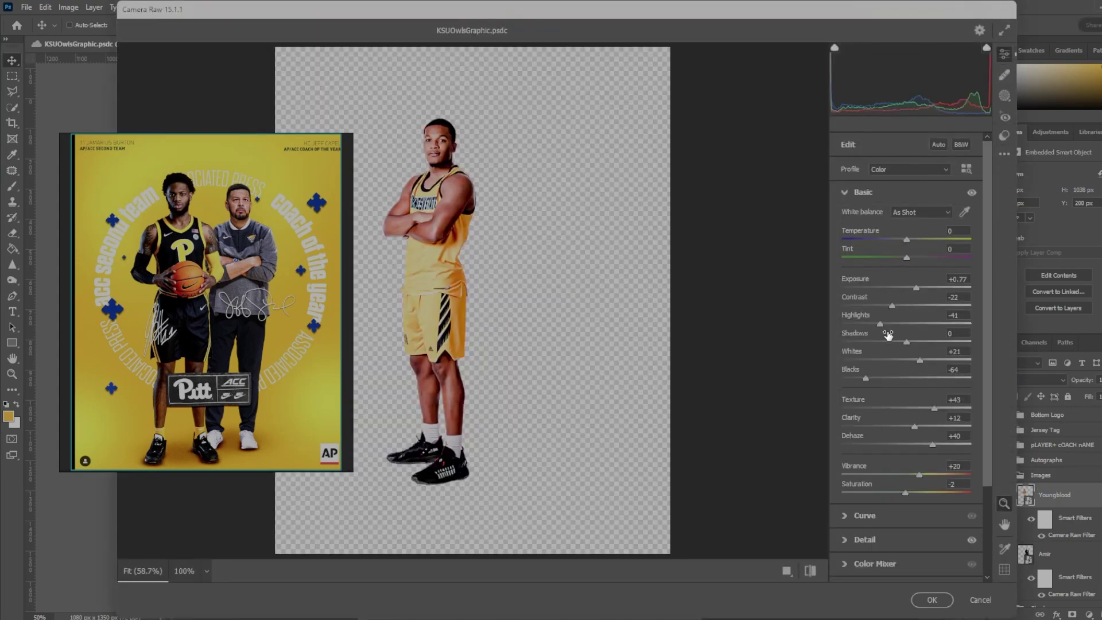
mouse_move(881, 325)
mouse_down()
mouse_move(900, 324)
mouse_move(847, 327)
mouse_move(885, 333)
mouse_up()
scroll(896, 453, down, 2)
click(870, 450)
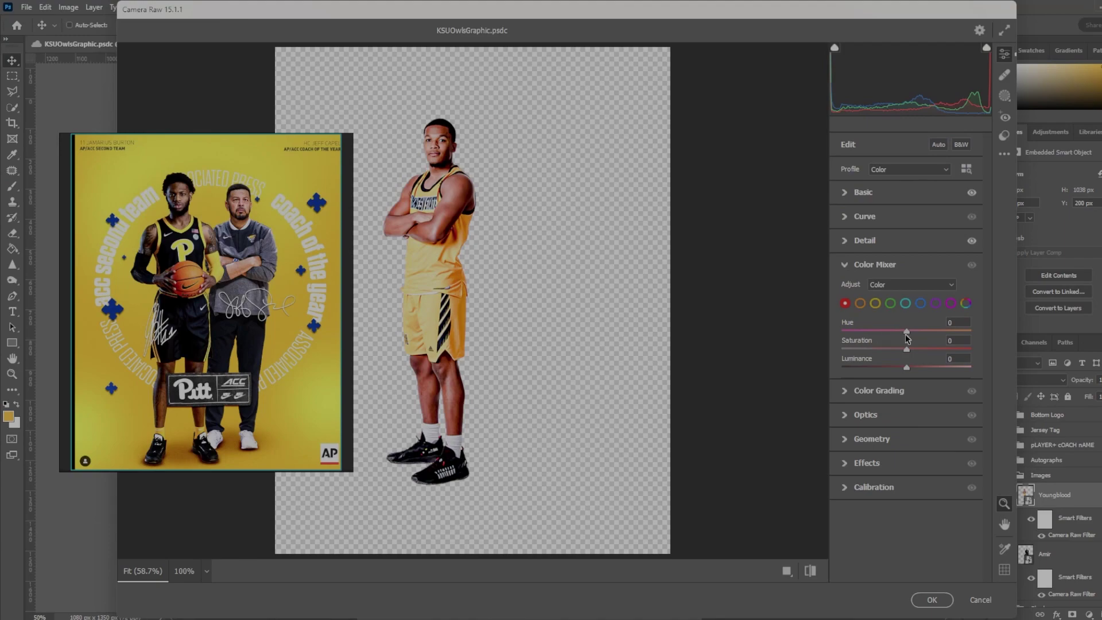
click(875, 303)
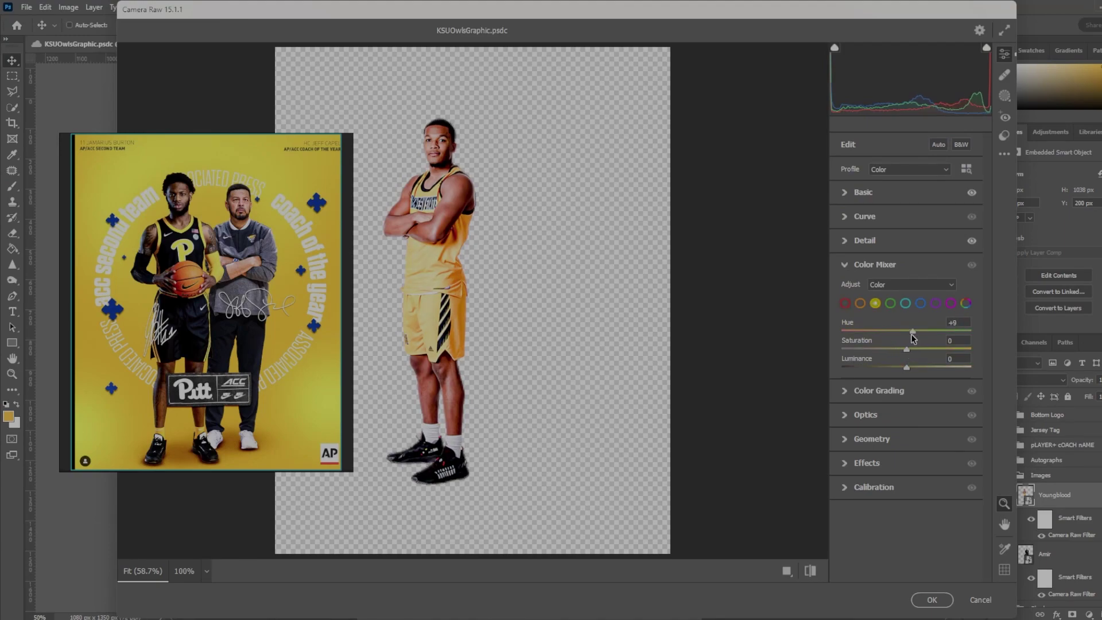
key(ctrl+z)
drag(907, 368, 877, 368)
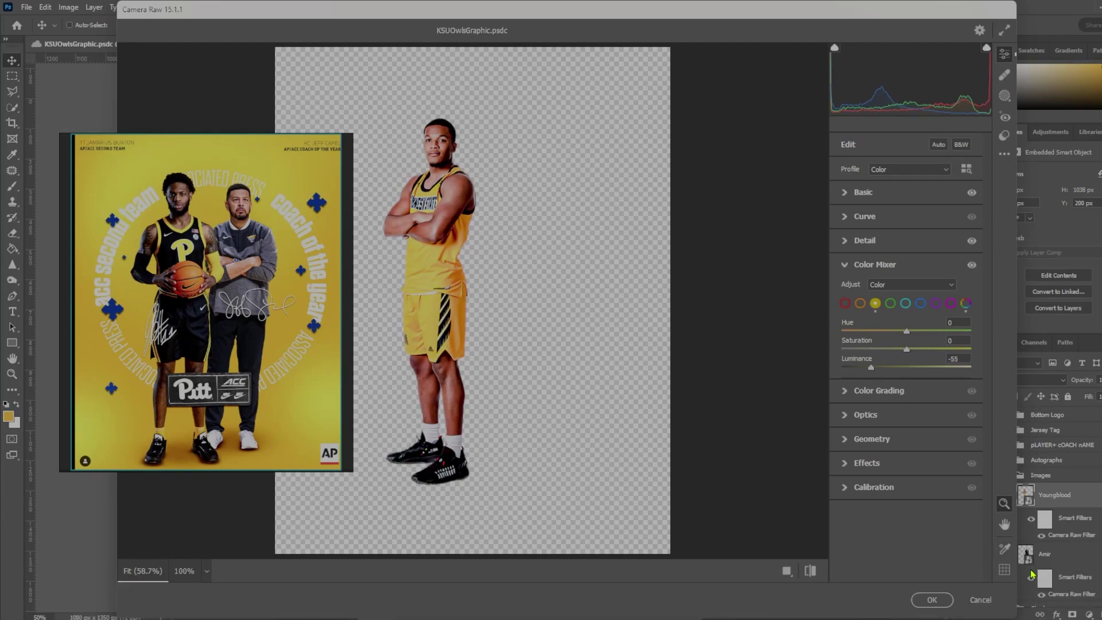
click(932, 600)
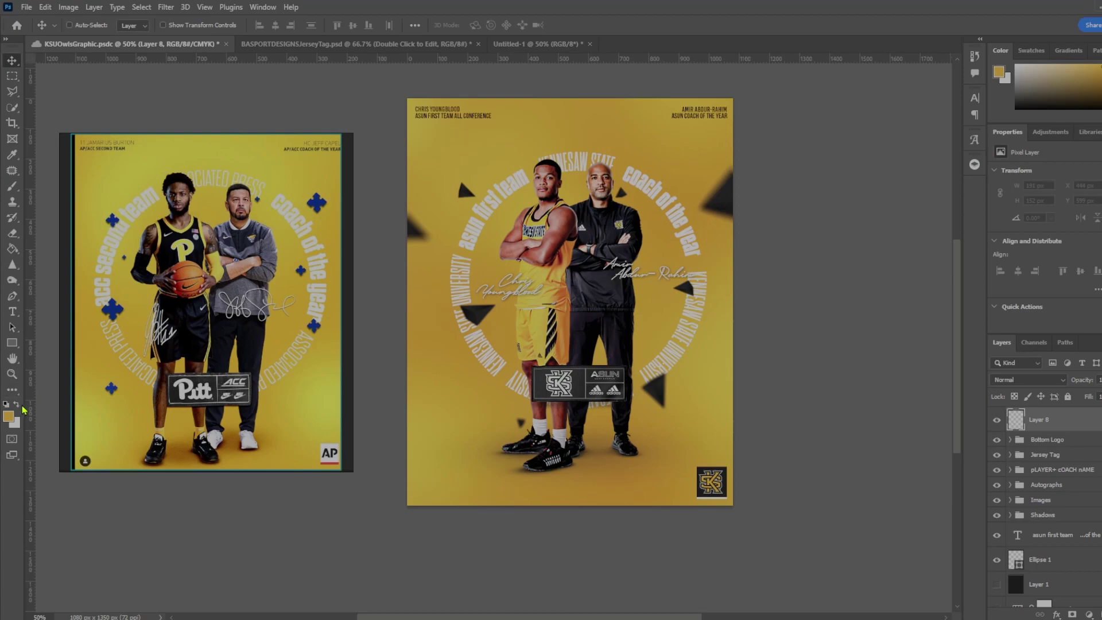
Paint a soft light-grey glow along the poster's upper edge on the new layer, reducing the brush to 400 px.
click(16, 404)
click(12, 186)
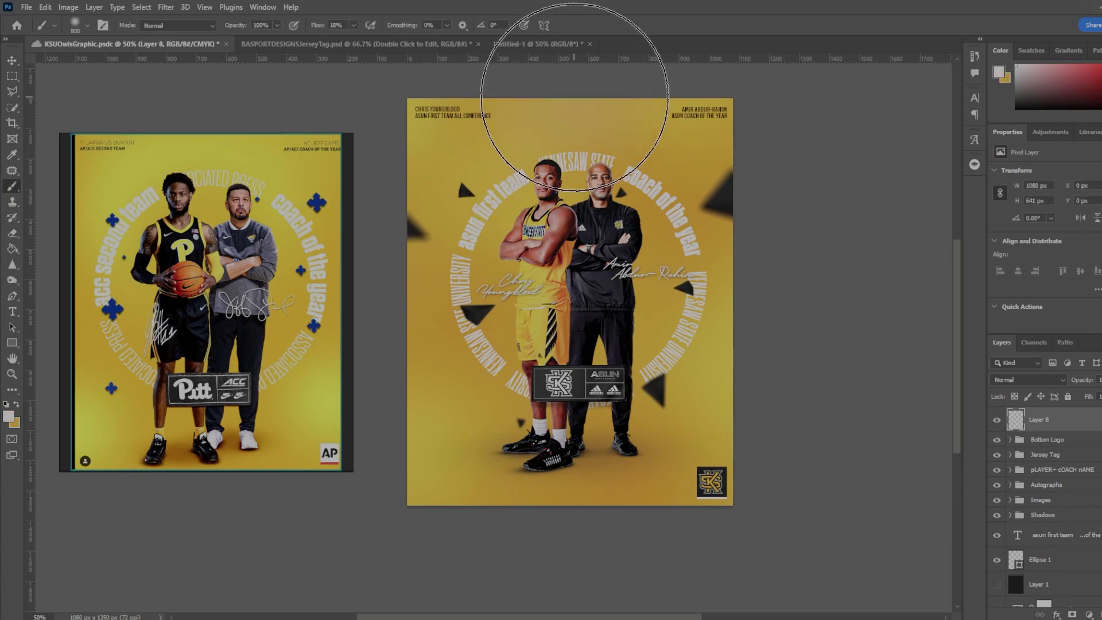
drag(676, 234, 639, 230)
key(bracketleft)
key(bracketleft)
key(bracketleft)
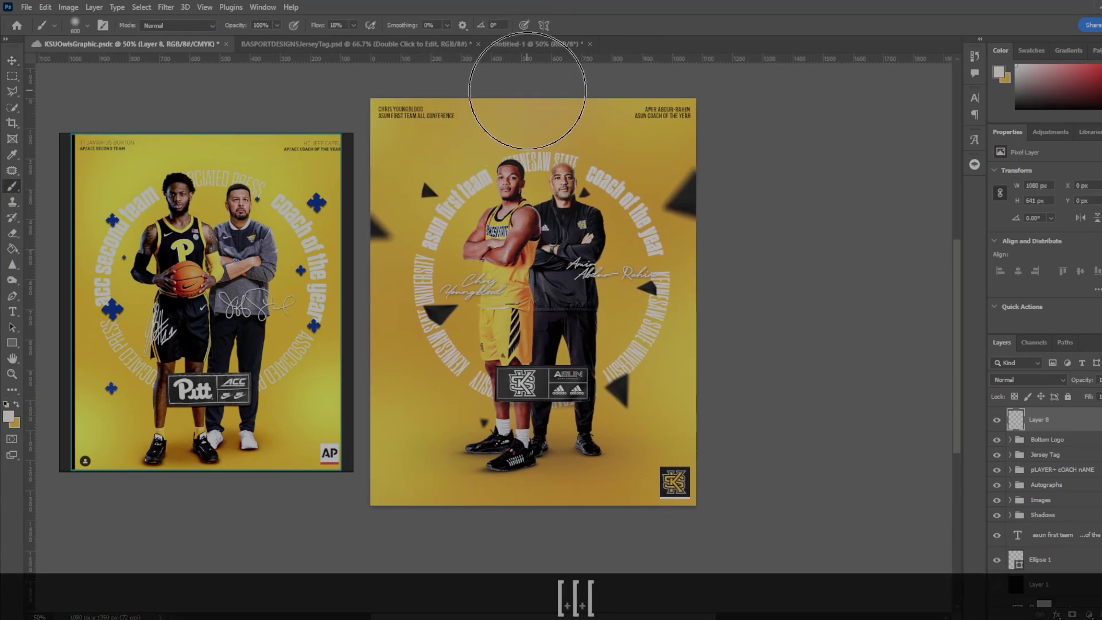
key(bracketleft)
key(bracketleft)
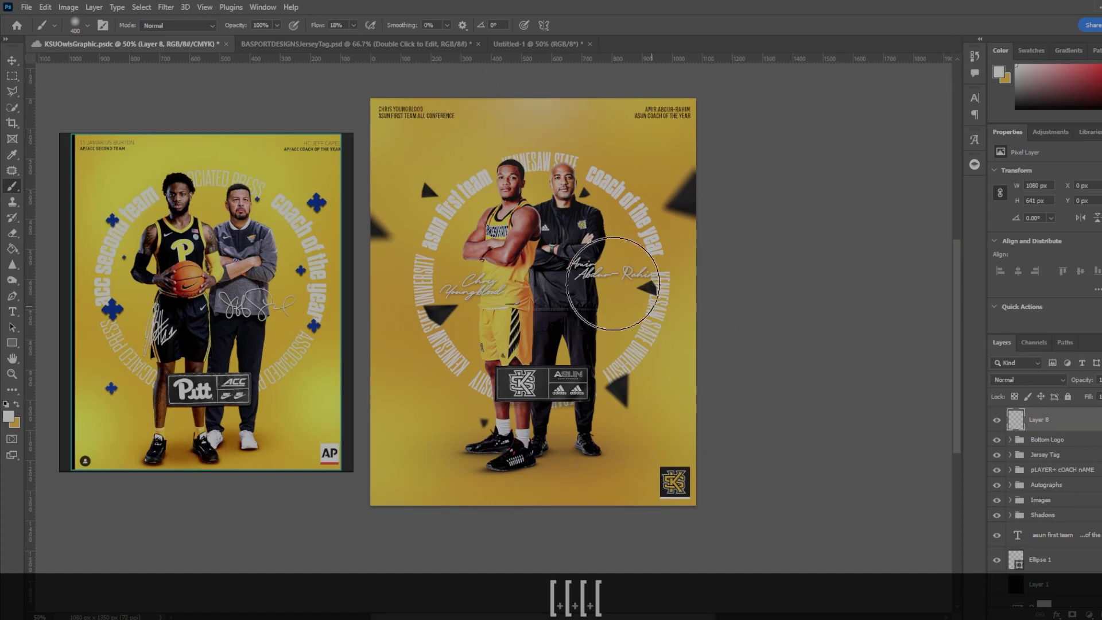
Set the glow layer's blend mode to Soft Light and enlarge the brush to 600 px.
click(1028, 379)
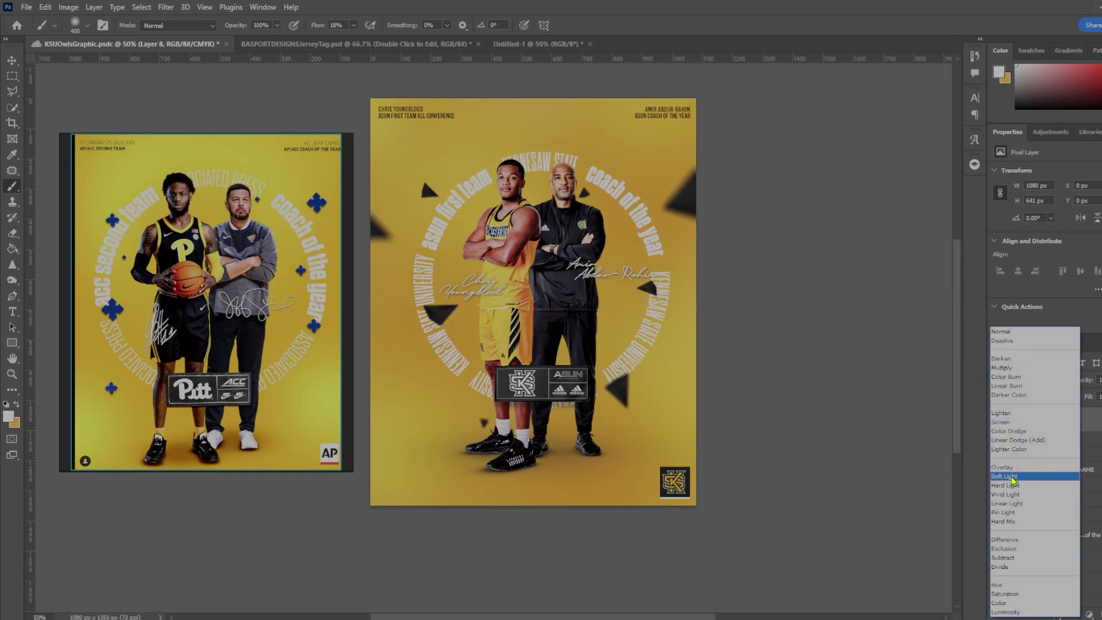
click(1012, 478)
key(bracketright)
key(bracketright)
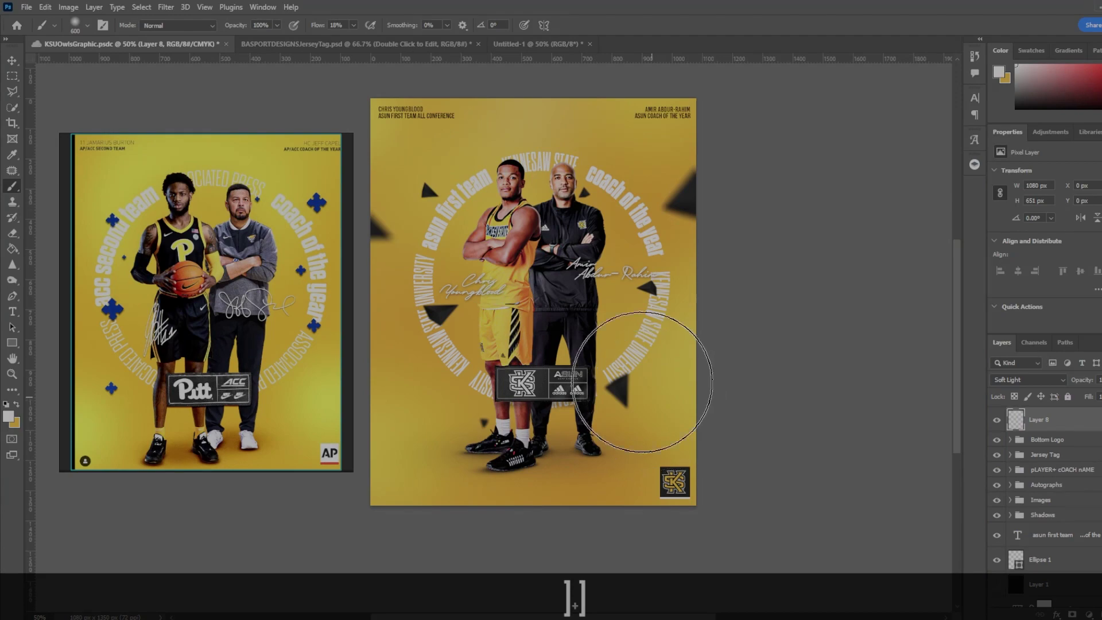